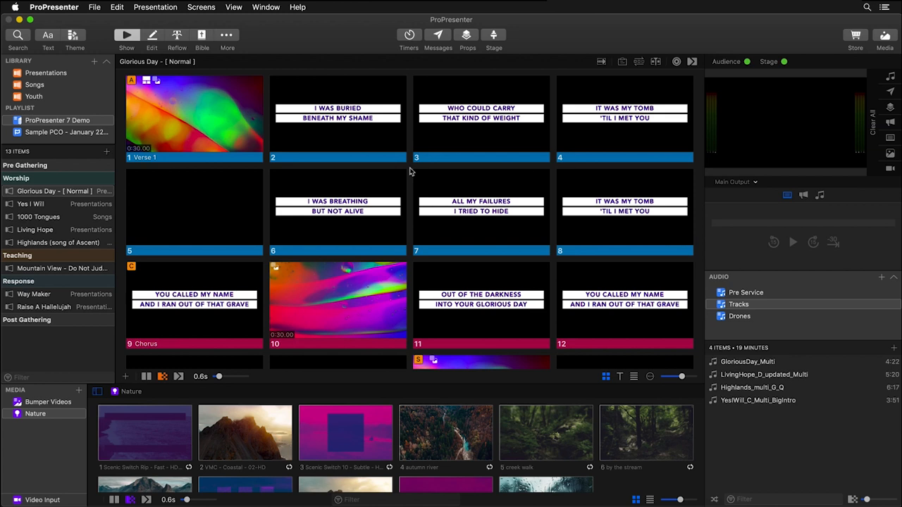
# Put the first Verse 1 slide of Glorious Day live, followed by slide 2 with its lyrics
pyautogui.click(45, 73)
pyautogui.click(50, 125)
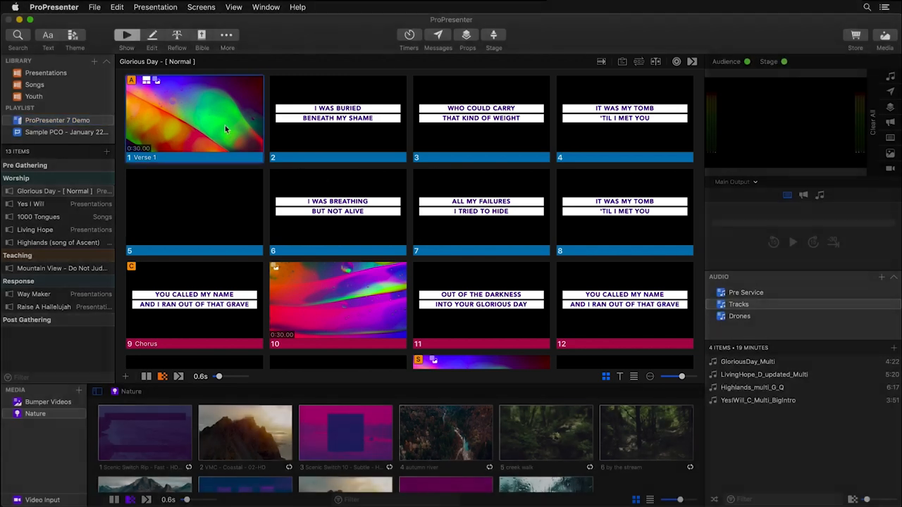
pyautogui.click(226, 129)
pyautogui.click(336, 129)
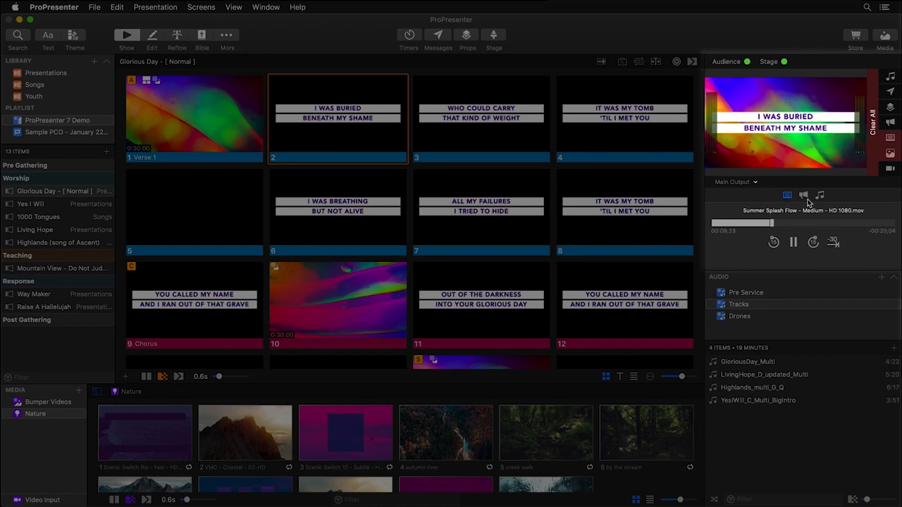
# View the transport controls for the announcement and audio layers, and return to the presentation layer's controls
pyautogui.click(803, 195)
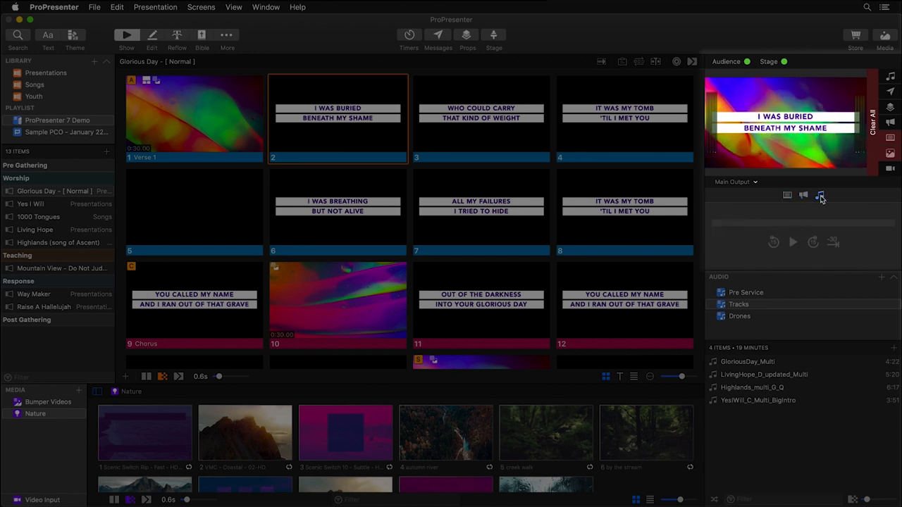
pyautogui.click(787, 195)
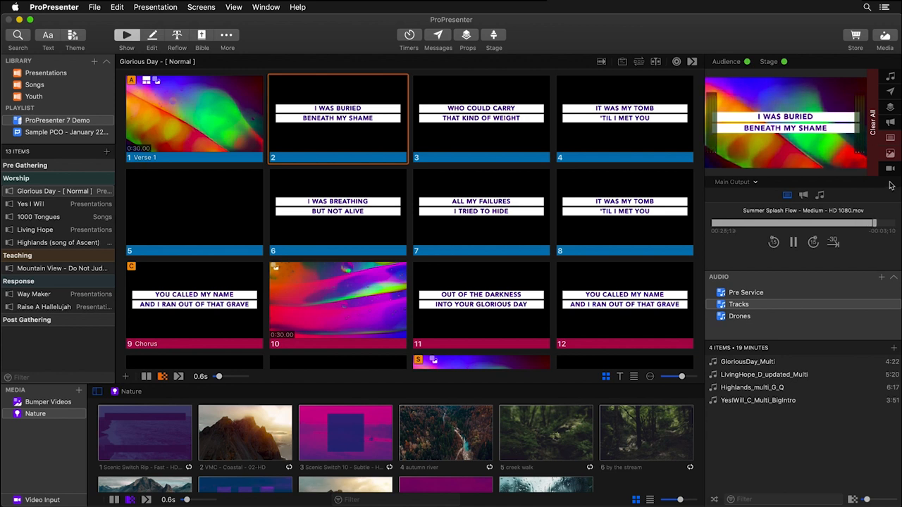
# Clear the slide and media layers from the output, and check which screens can be previewed
pyautogui.click(892, 139)
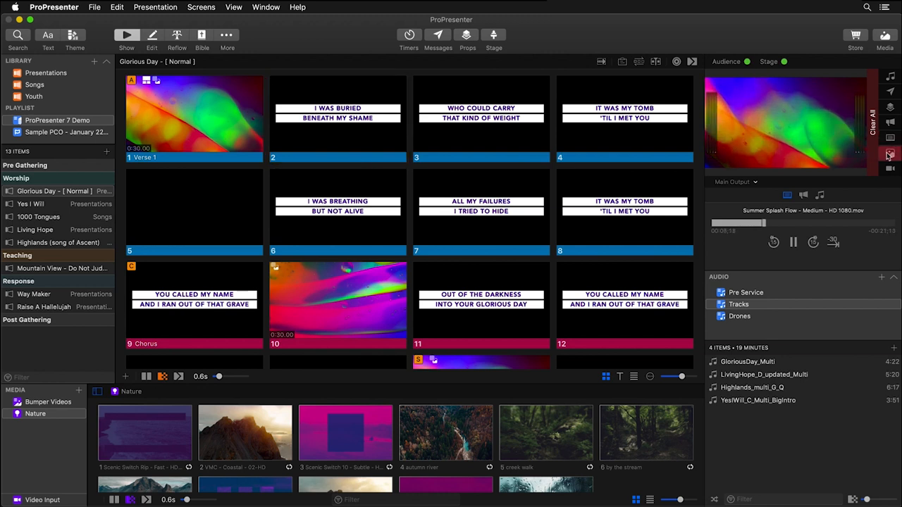
pyautogui.click(891, 155)
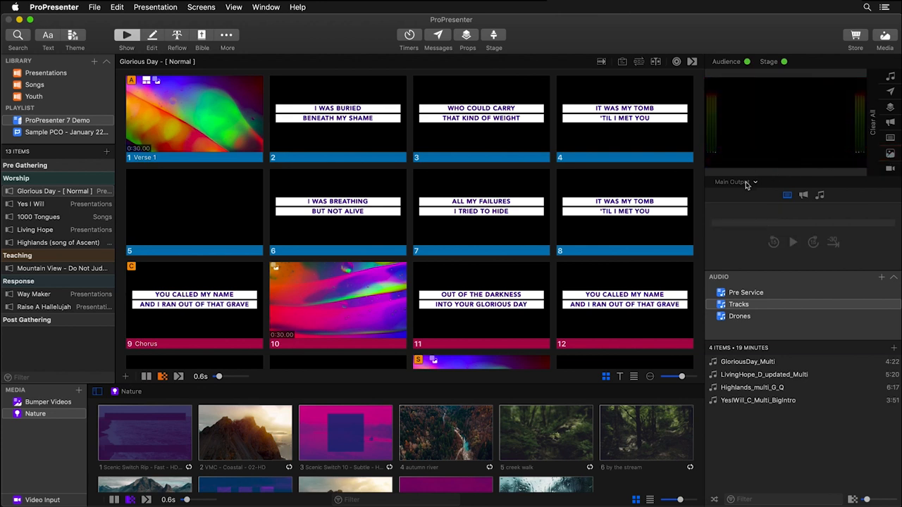
pyautogui.click(751, 181)
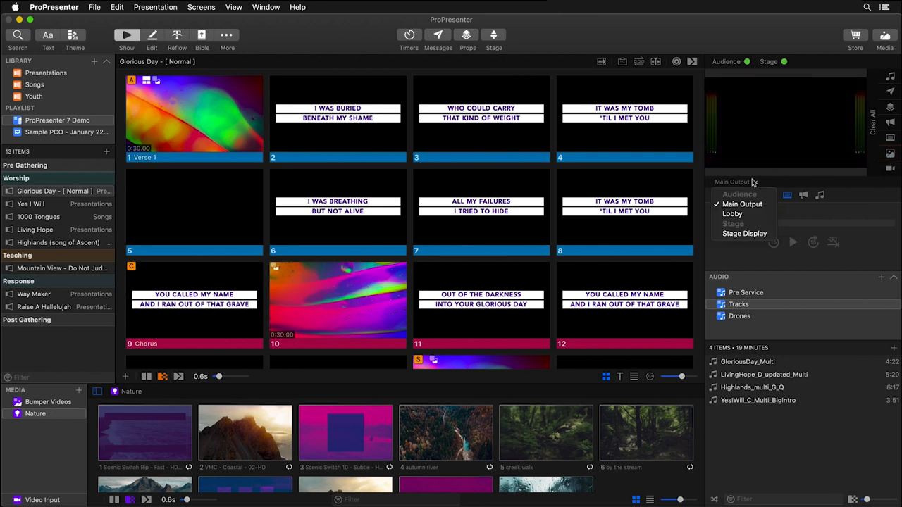
pyautogui.click(752, 182)
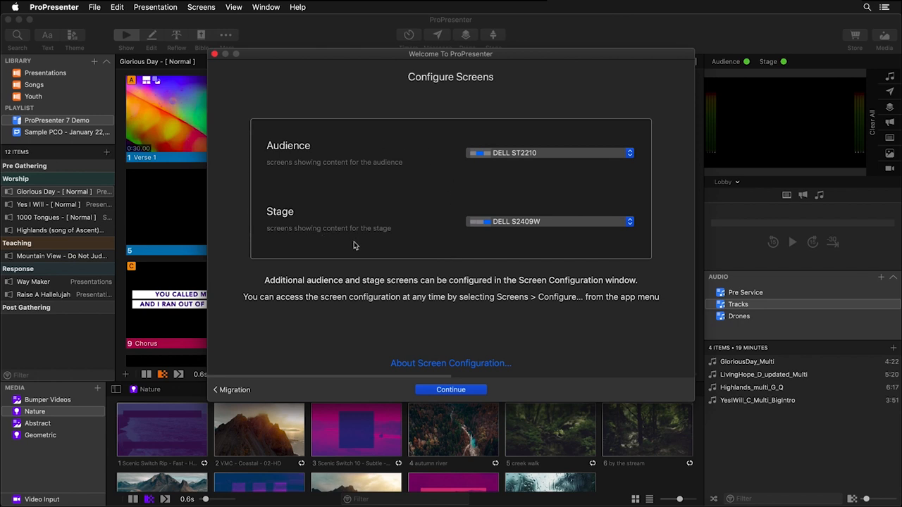
# Close the Welcome window and open the Screen Configuration
pyautogui.click(214, 55)
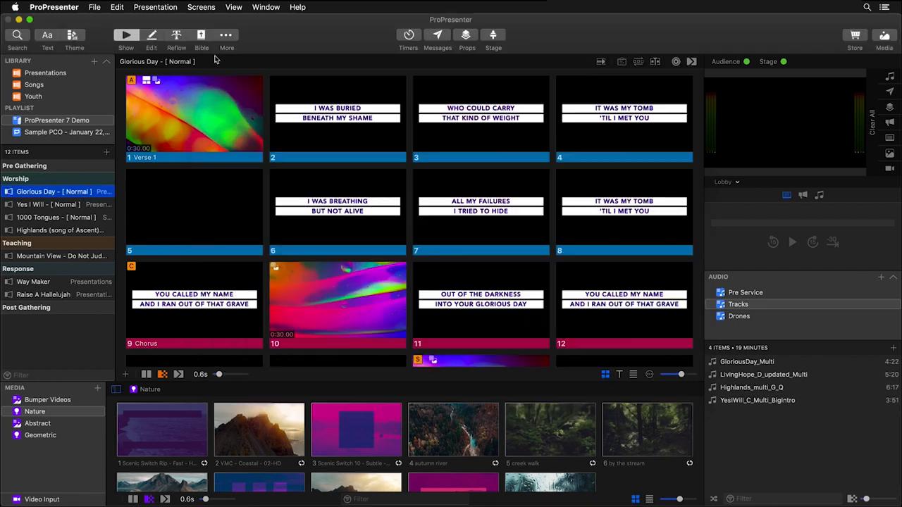
pyautogui.click(207, 7)
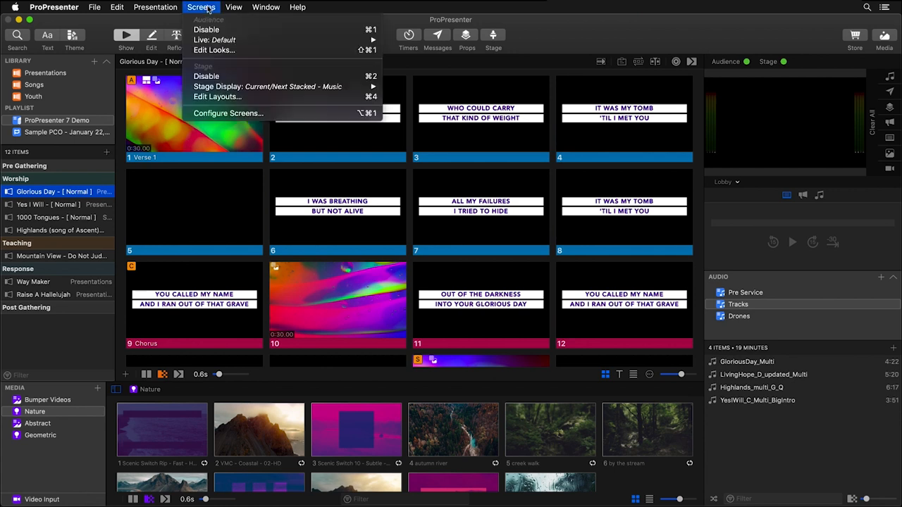
pyautogui.click(224, 114)
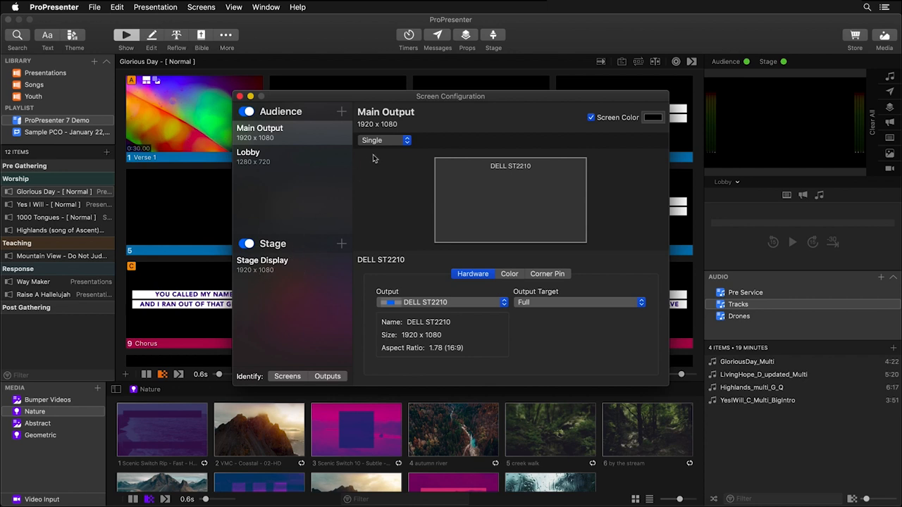
# Try the Mirror, Grouped and Edge Blend arrangements for the Main Output screen and return it to Single
pyautogui.click(387, 141)
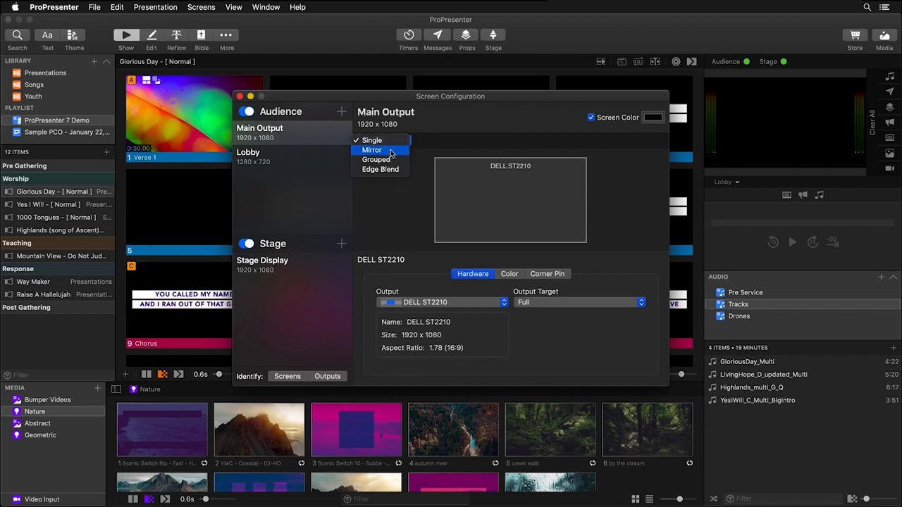
pyautogui.click(391, 150)
pyautogui.click(394, 141)
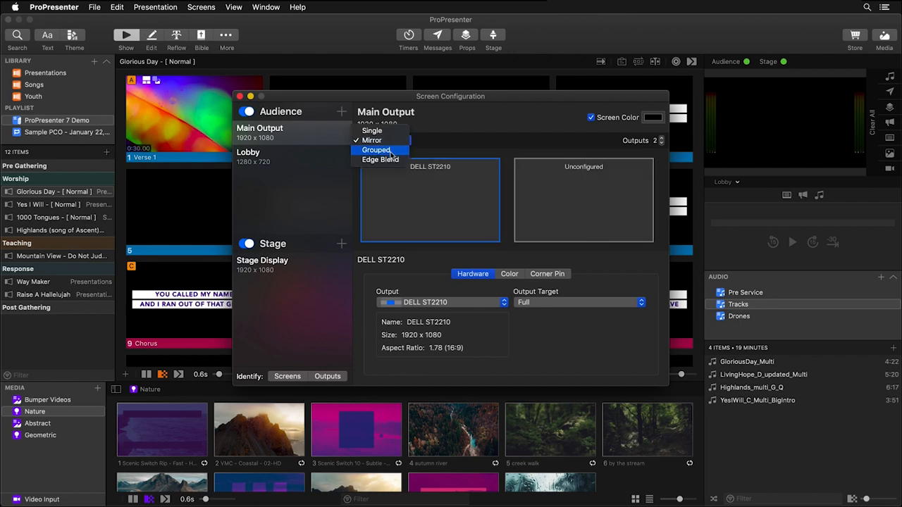
pyautogui.click(391, 150)
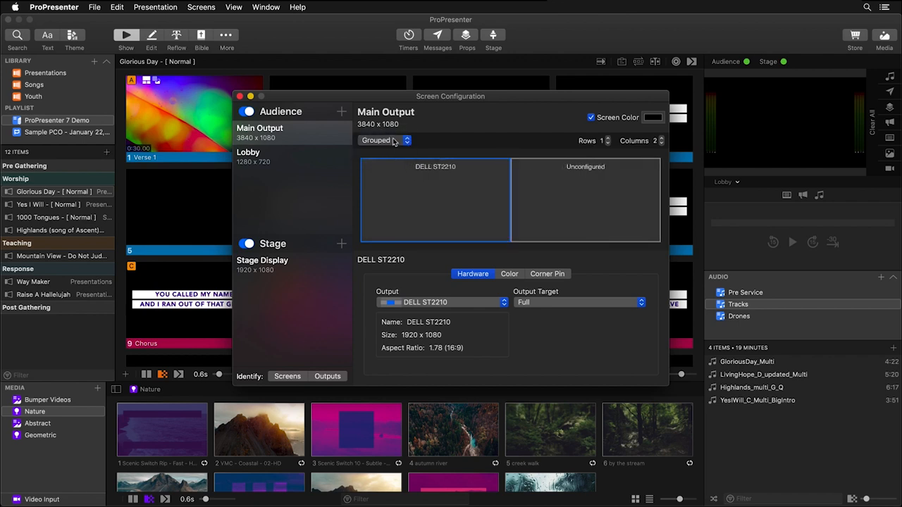
pyautogui.click(391, 141)
pyautogui.click(390, 154)
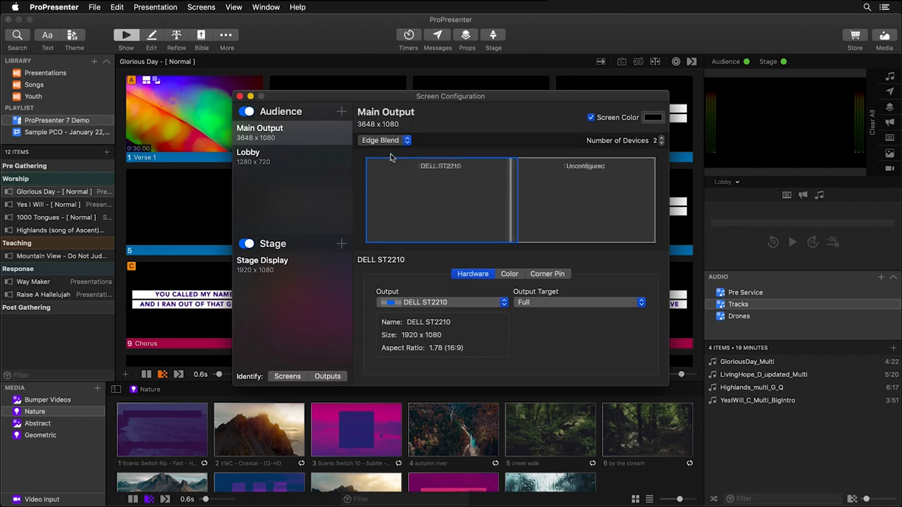
pyautogui.click(392, 143)
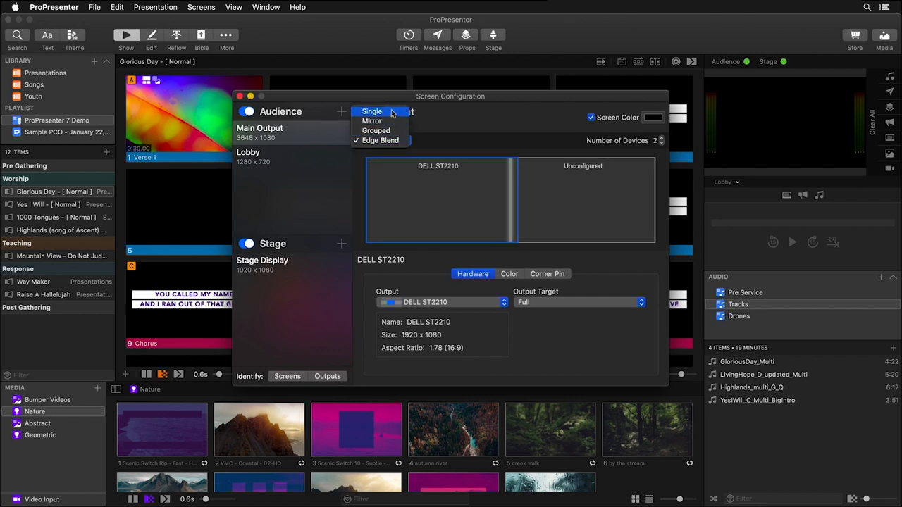
pyautogui.click(392, 111)
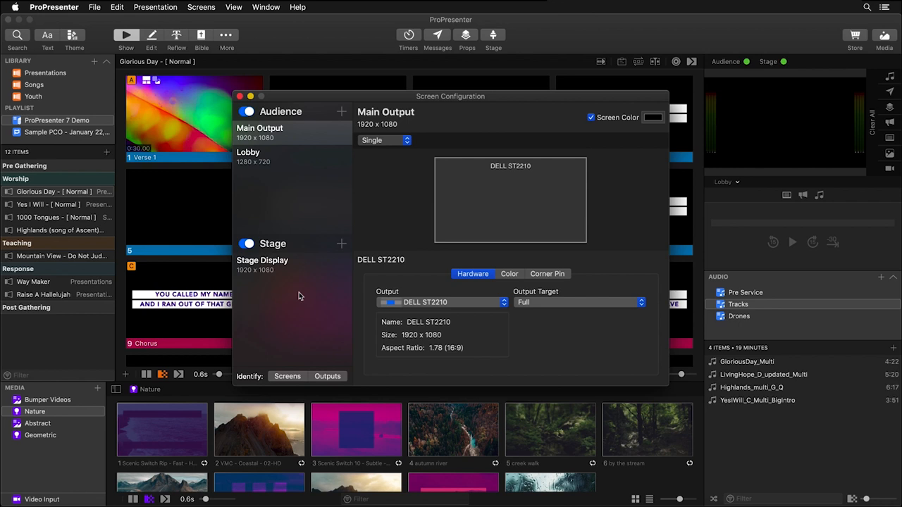
# Examine the hardware outputs available for Main Output, including NDI, Syphon and Placeholder, and close the Screen Configuration
pyautogui.click(436, 306)
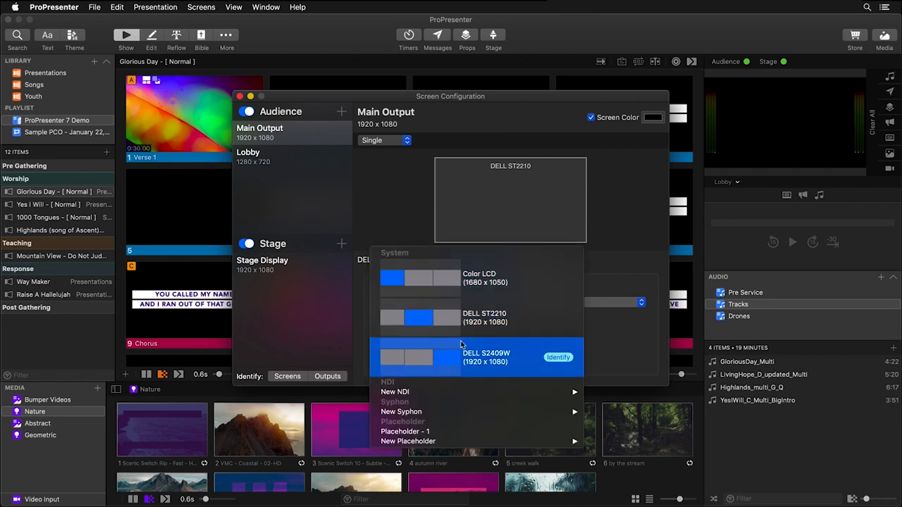
pyautogui.moveTo(440, 393)
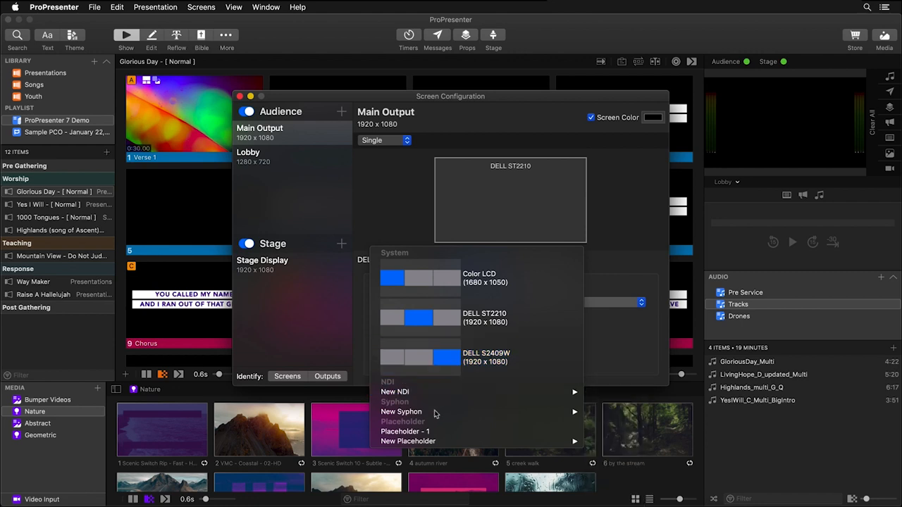
pyautogui.moveTo(432, 415)
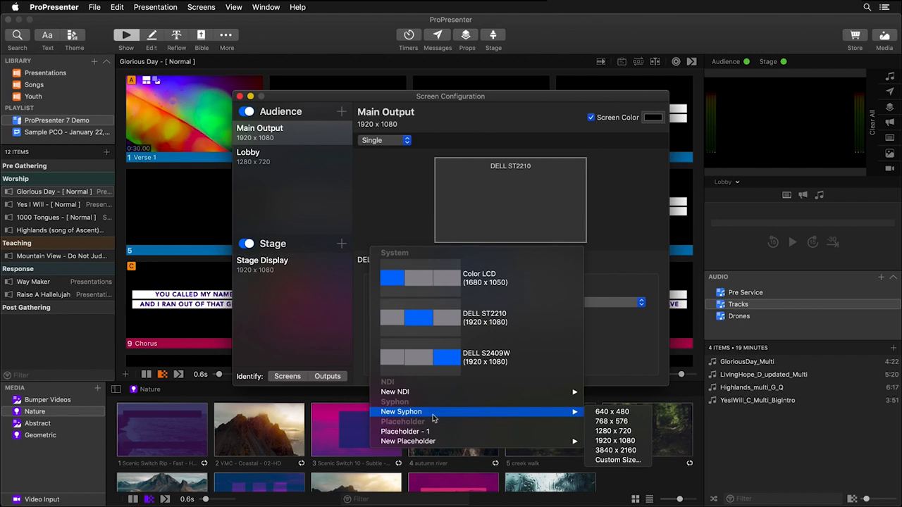
pyautogui.moveTo(437, 445)
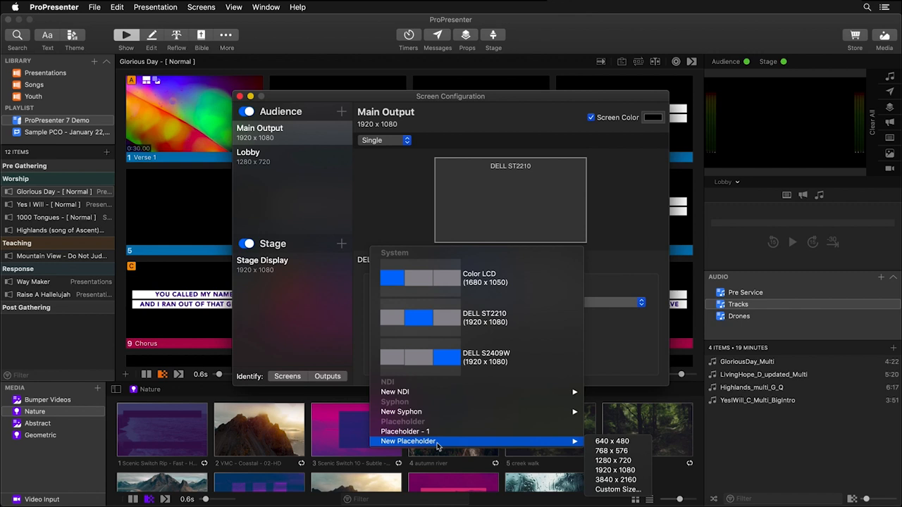
pyautogui.click(240, 97)
pyautogui.click(241, 98)
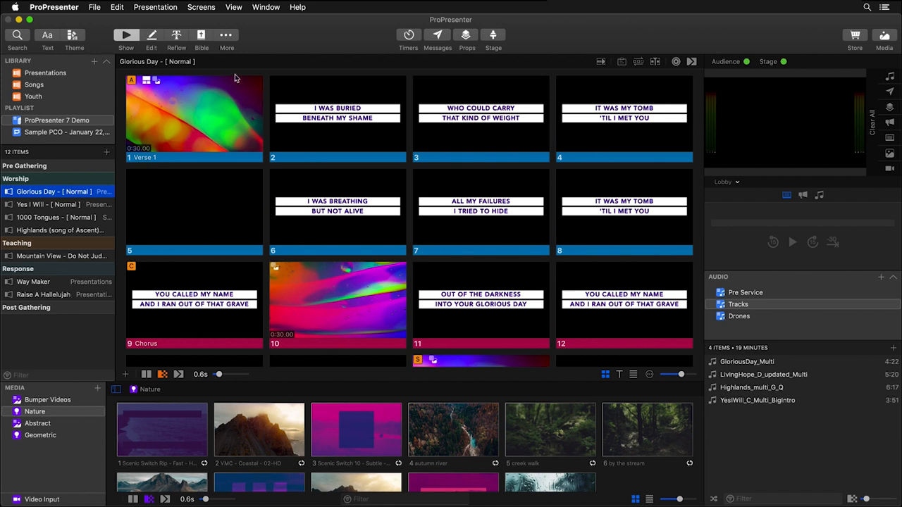
# Open the Stage Editor and examine the text scaling options and linked text sources of the Current Slide text object
pyautogui.click(225, 36)
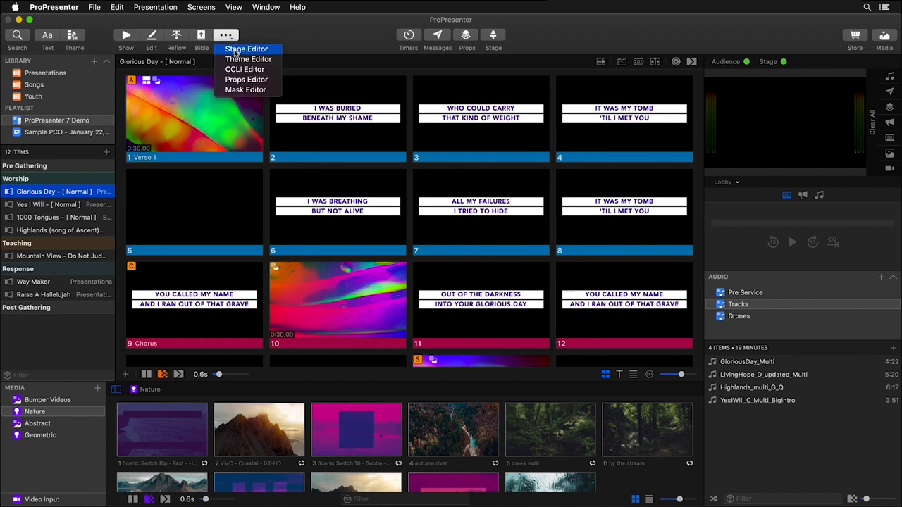
pyautogui.click(235, 48)
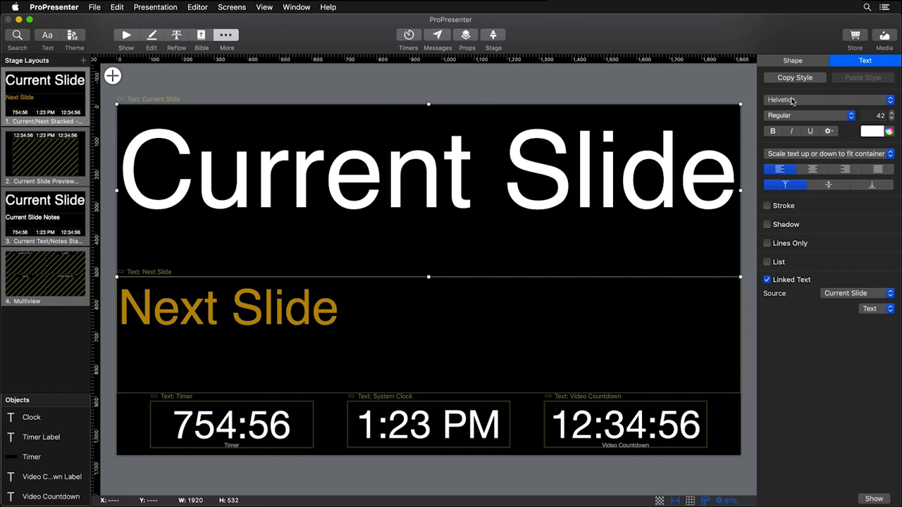
pyautogui.click(804, 155)
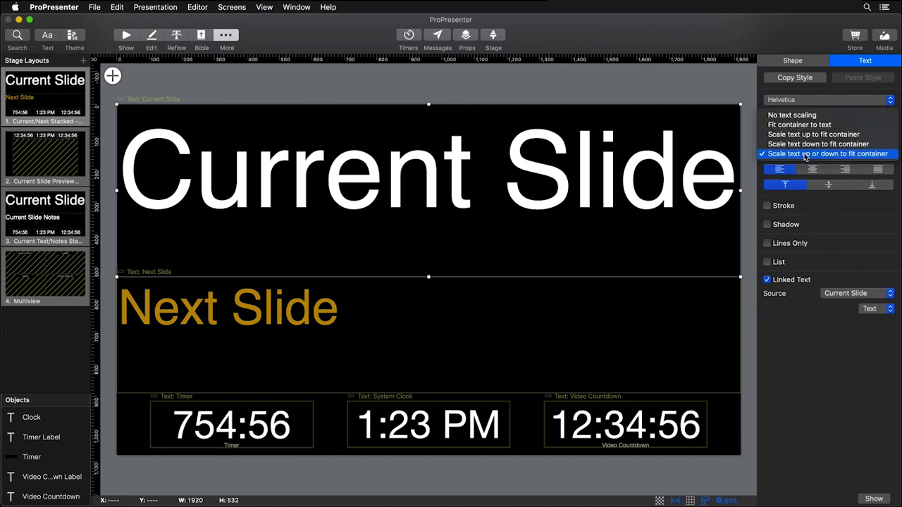
pyautogui.click(806, 156)
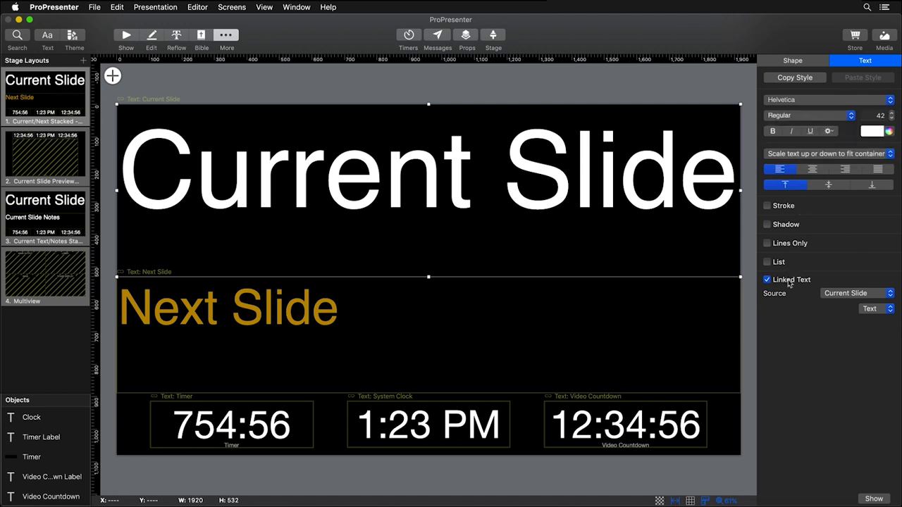
pyautogui.click(854, 296)
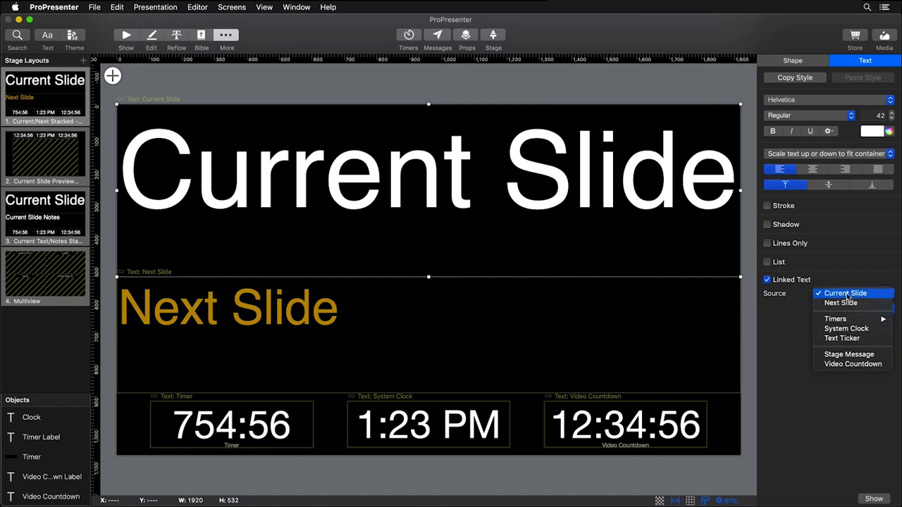
pyautogui.click(845, 388)
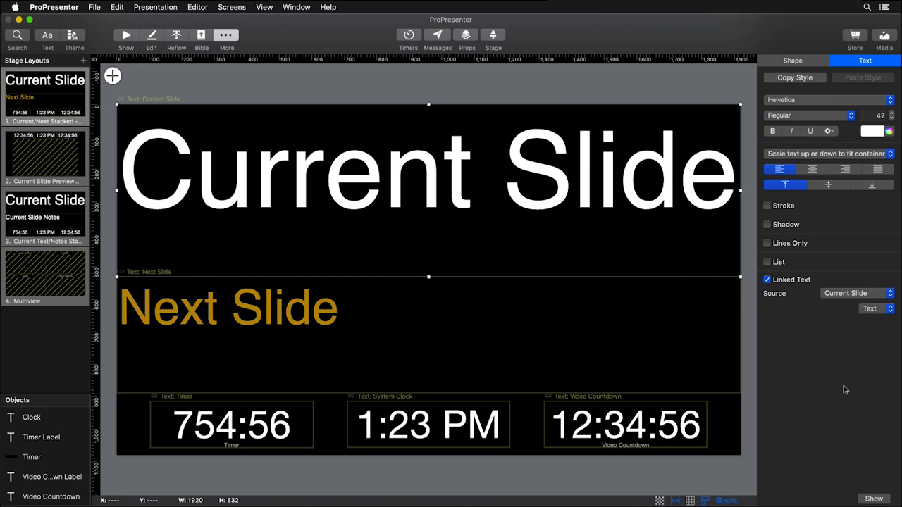
# View the templates offered for a new stage layout and return to the Show view
pyautogui.click(84, 62)
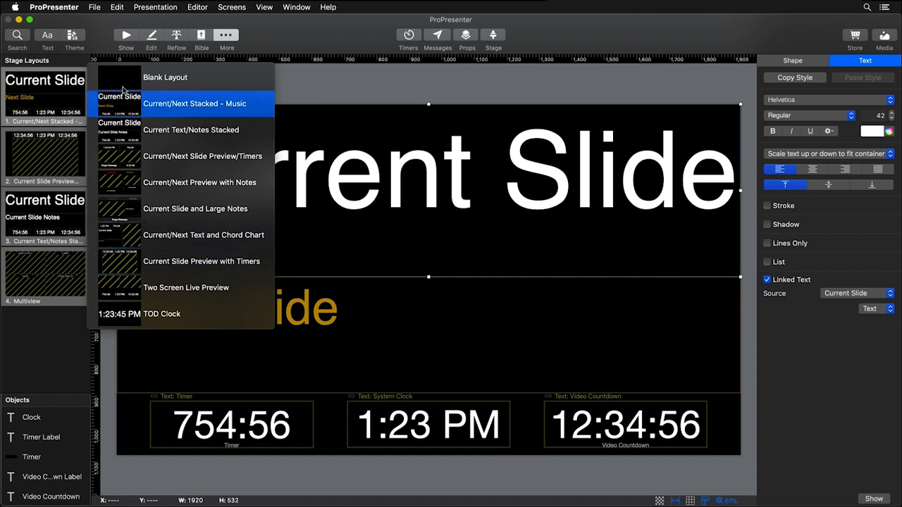
pyautogui.click(126, 37)
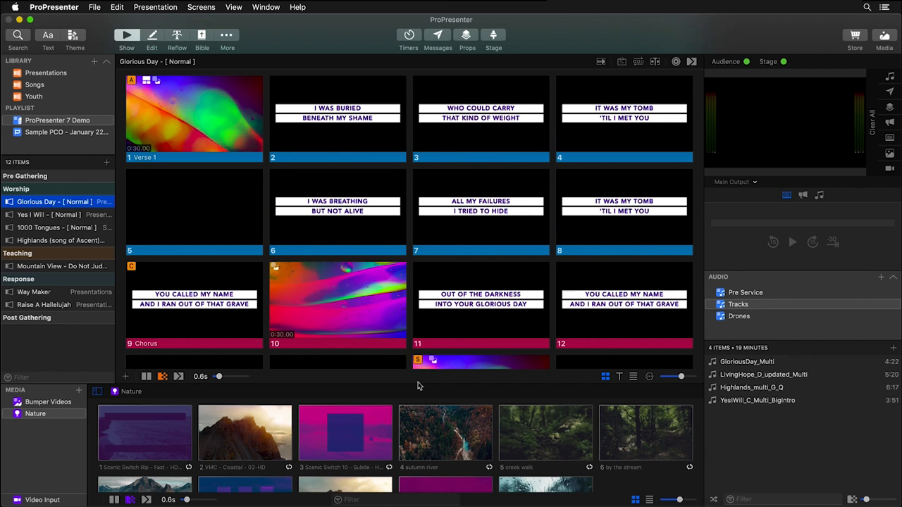
# Switch to Preview, copy the Living Hope lyrics from Verse through Tag in the PDF, and return to ProPresenter
pyautogui.click(603, 506)
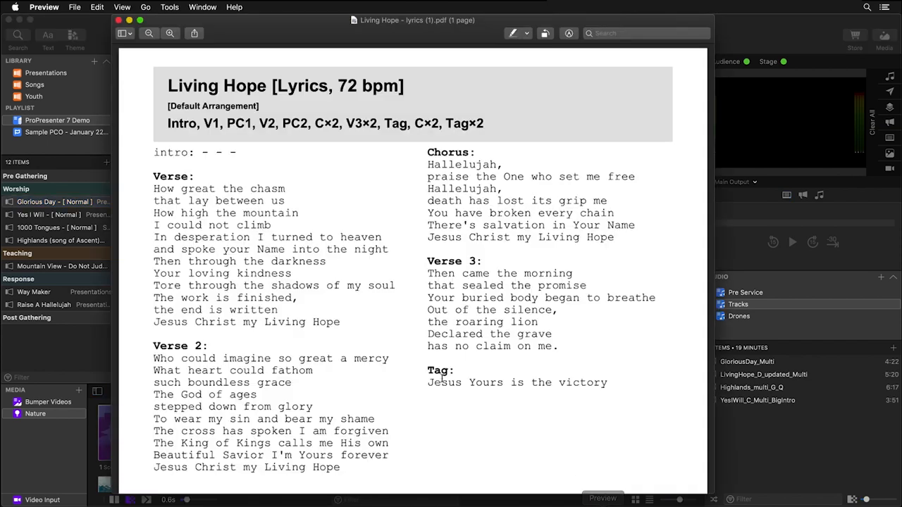
pyautogui.moveTo(154, 176); pyautogui.dragTo(615, 396)
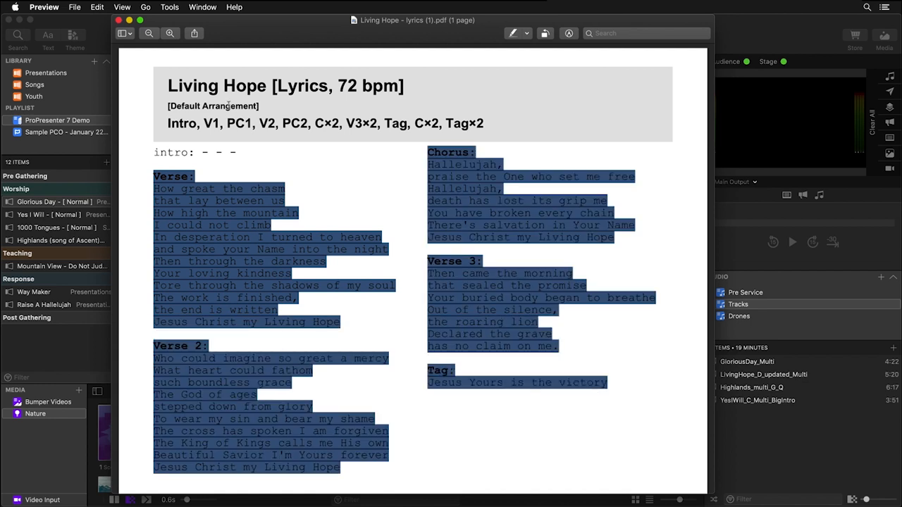
pyautogui.click(91, 24)
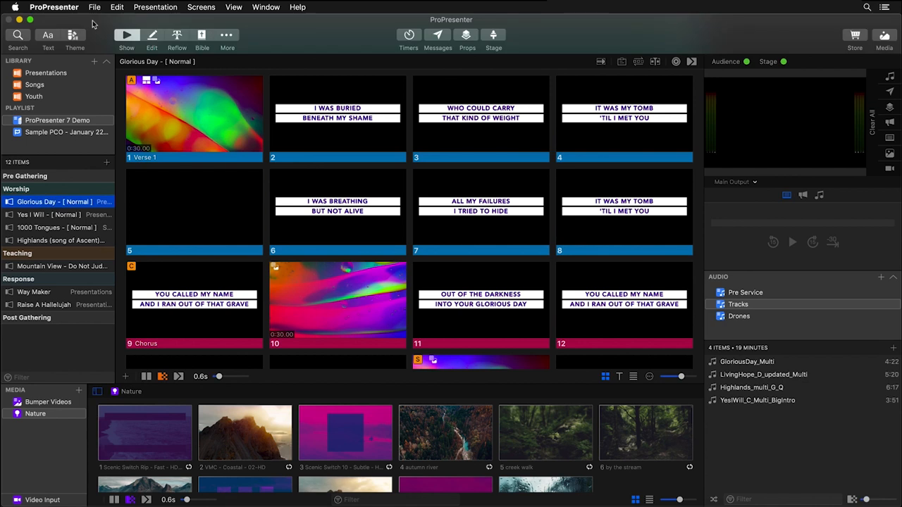
# Import the copied lyrics from the clipboard, open them for editing before import, and title the song Living Hope
pyautogui.click(94, 7)
pyautogui.moveTo(113, 55)
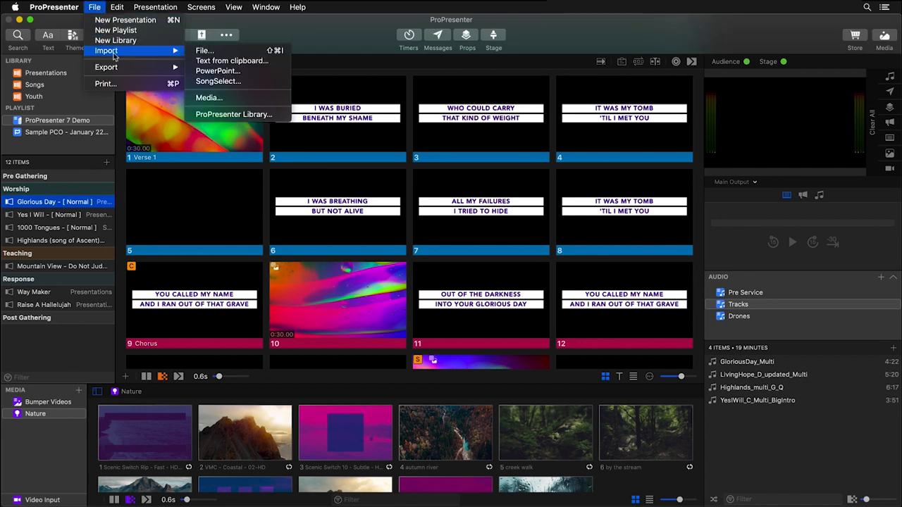
pyautogui.click(205, 62)
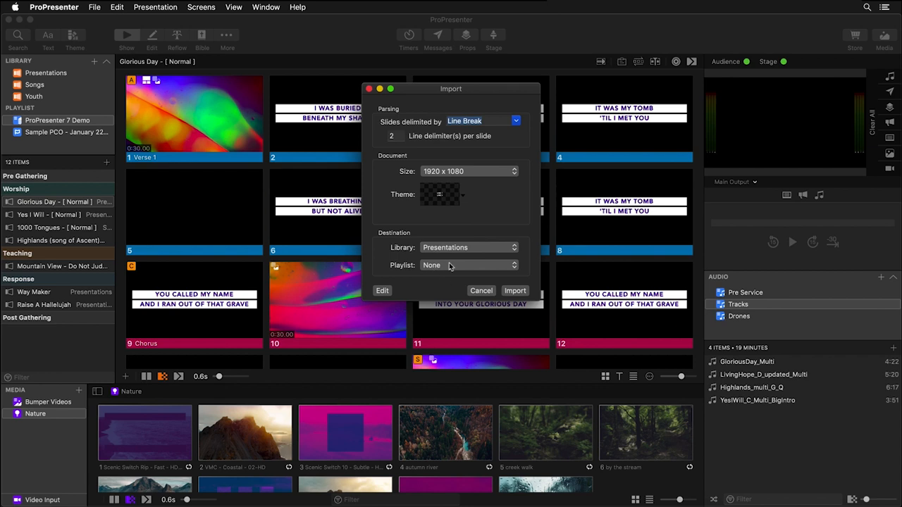
pyautogui.click(382, 290)
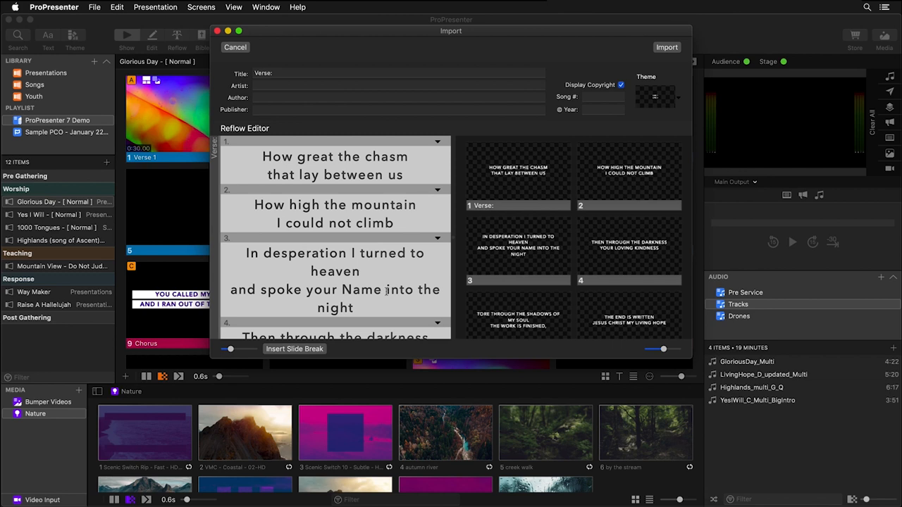
pyautogui.click(264, 73)
pyautogui.write('Living Hope')
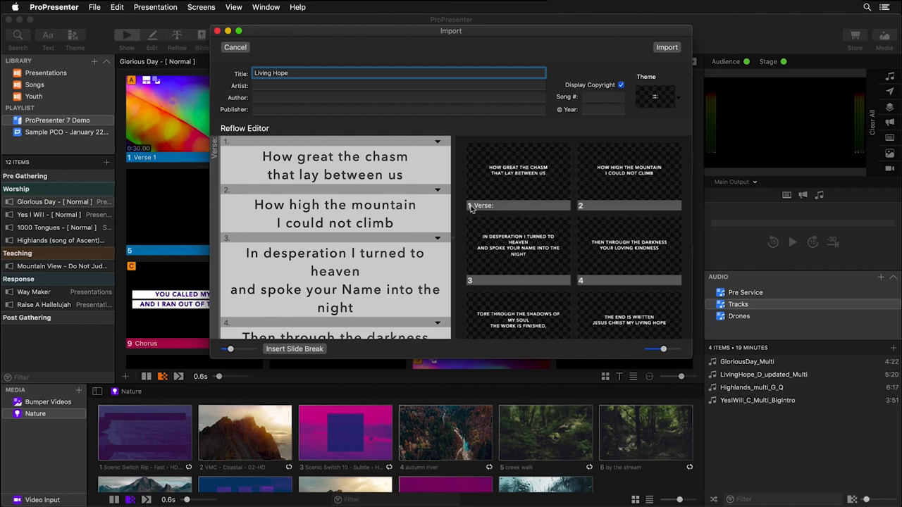
# Assign the opening slide, "How great the chasm", to the Verse 1 group
pyautogui.click(439, 143)
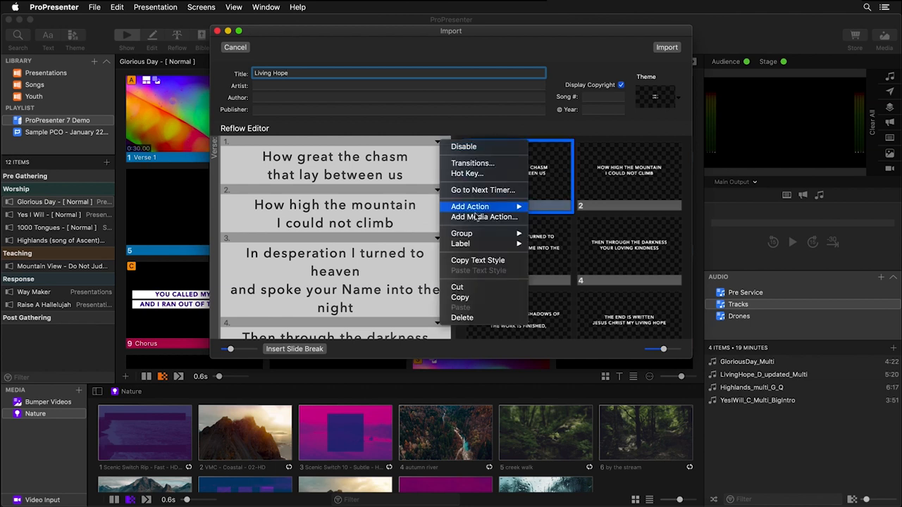
pyautogui.moveTo(477, 233)
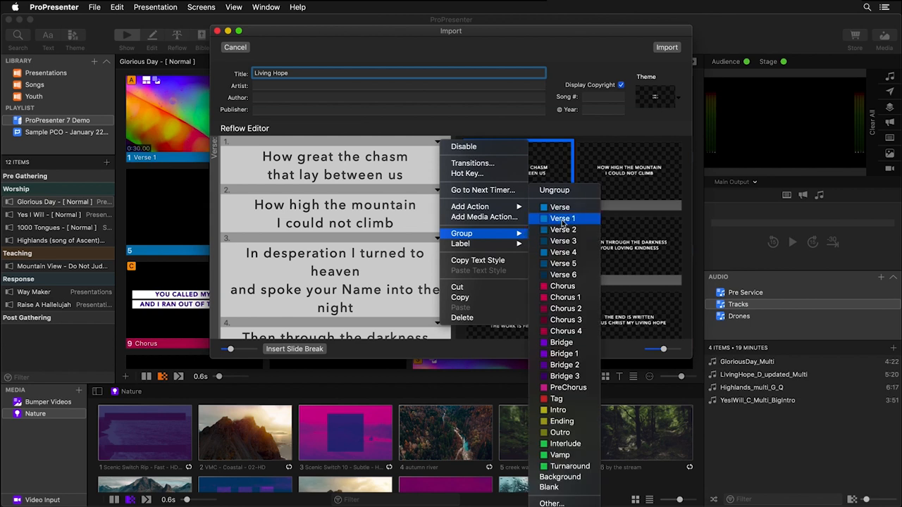
pyautogui.click(562, 218)
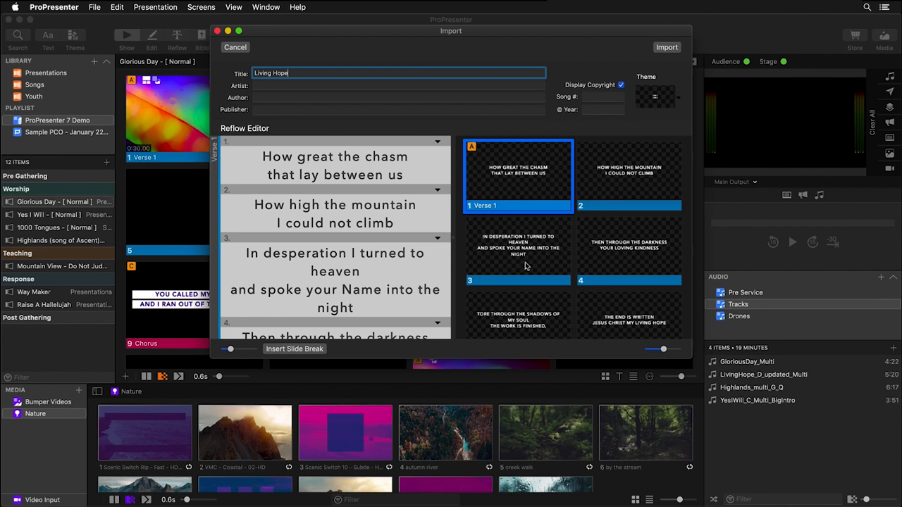
# Break the line after "In desperation" on slide 3 and split the slide after "I turned to heaven"
pyautogui.click(350, 253)
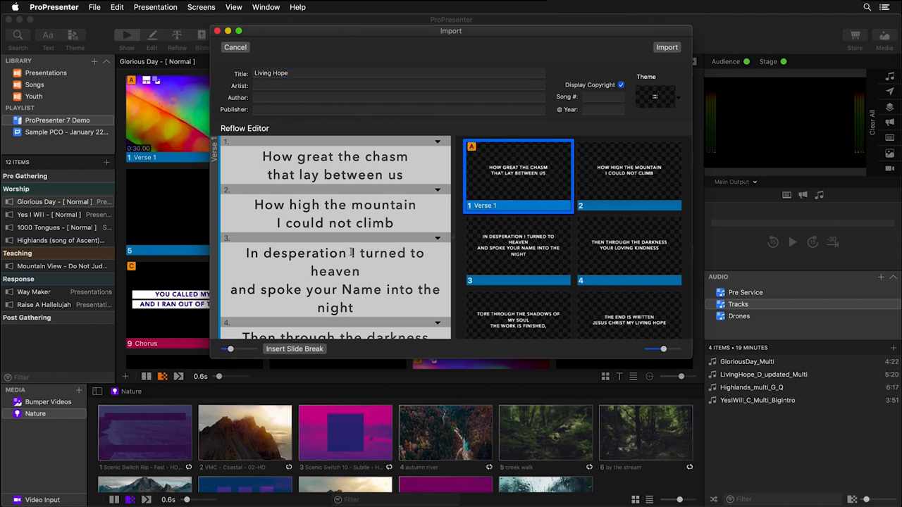
pyautogui.press('Return')
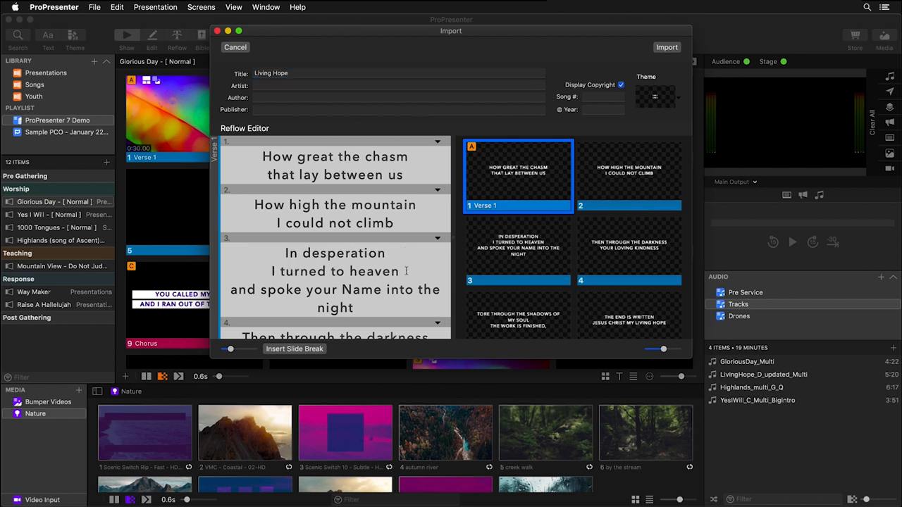
pyautogui.click(401, 272)
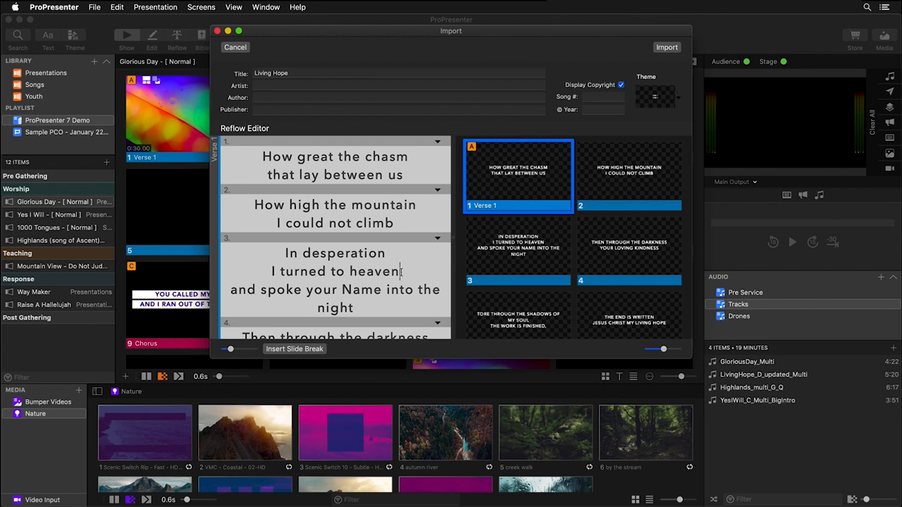
pyautogui.click(299, 350)
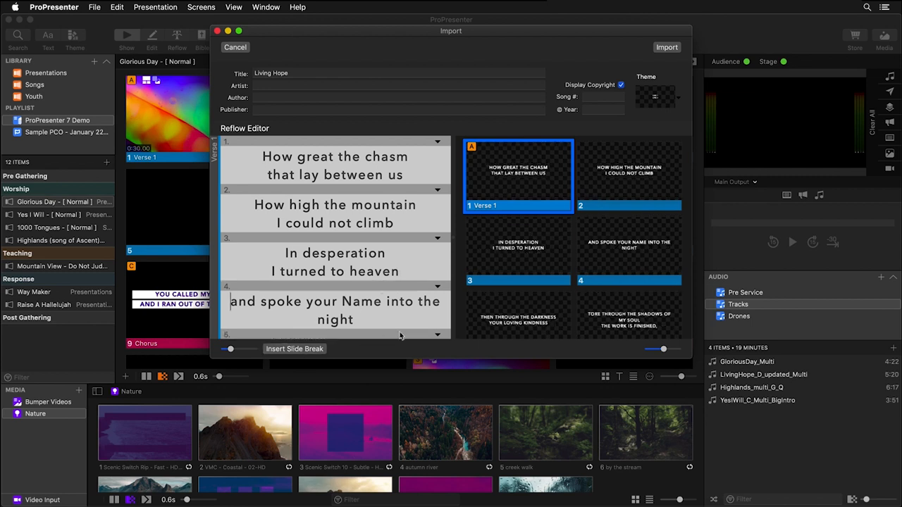
# Assign the "Who could imagine so great a mercy" slide to Verse 2 and the first "Hallelujah" slide to Chorus
pyautogui.scroll(-6, 402, 331)
pyautogui.rightClick(443, 278)
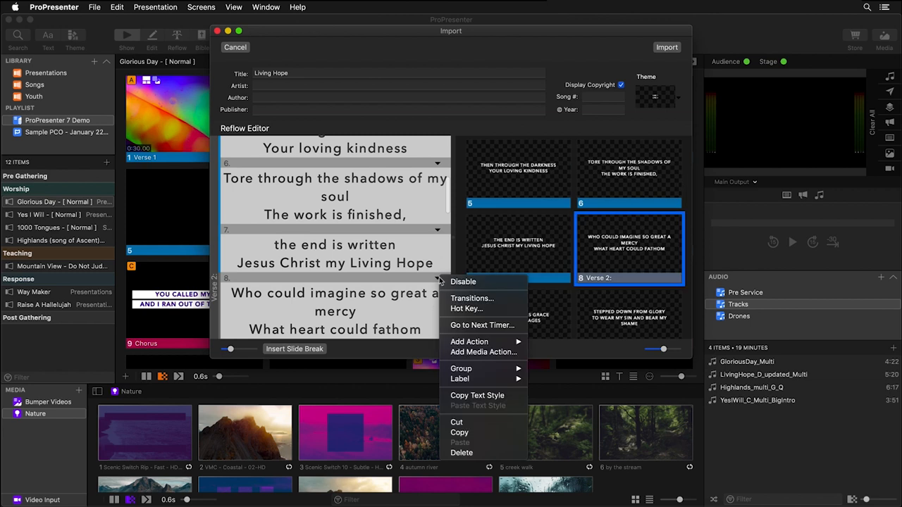
pyautogui.moveTo(486, 368)
pyautogui.click(570, 229)
pyautogui.scroll(-10, 409, 254)
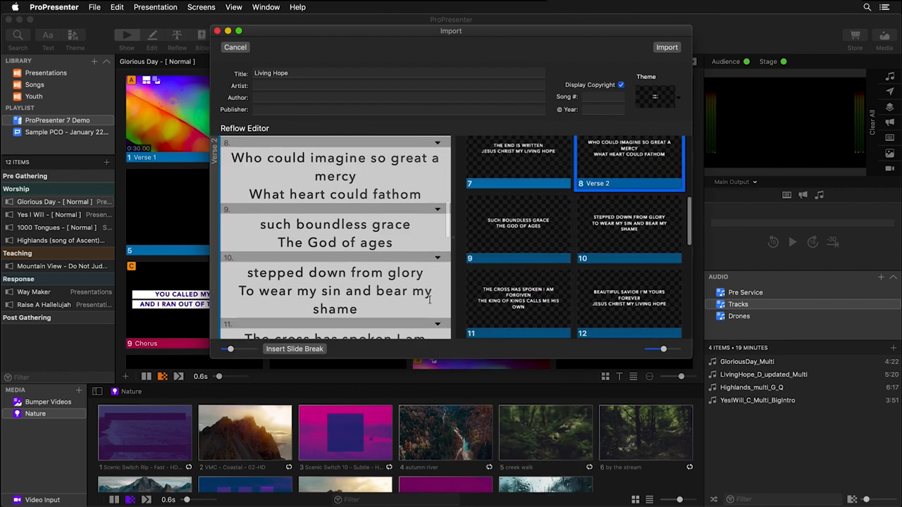
pyautogui.rightClick(442, 224)
pyautogui.moveTo(471, 316)
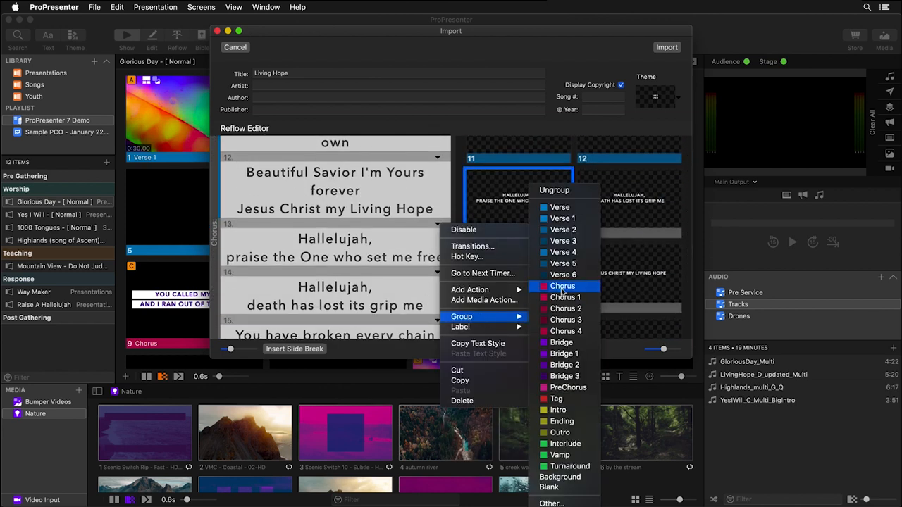
pyautogui.click(556, 397)
# Assign the "Then came the morning" slide to the Verse 3 group
pyautogui.scroll(-4, 437, 281)
pyautogui.rightClick(438, 281)
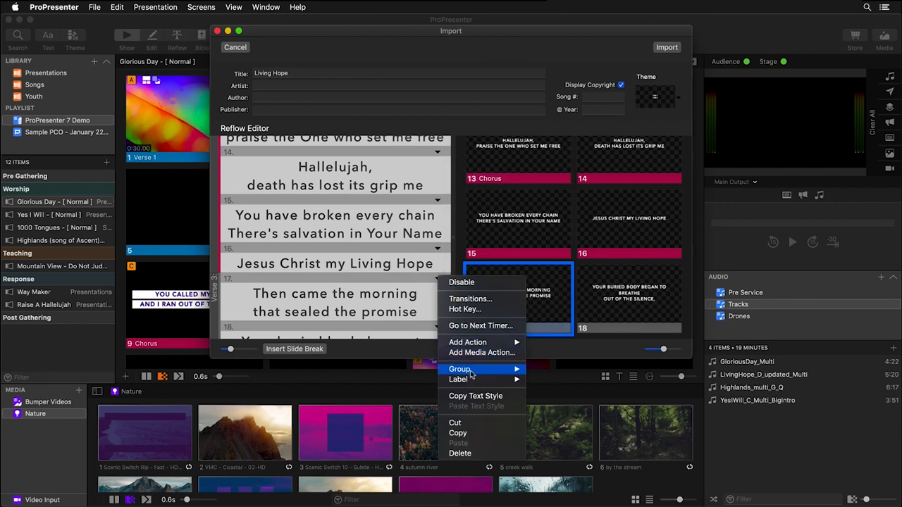
pyautogui.moveTo(472, 369)
pyautogui.click(571, 243)
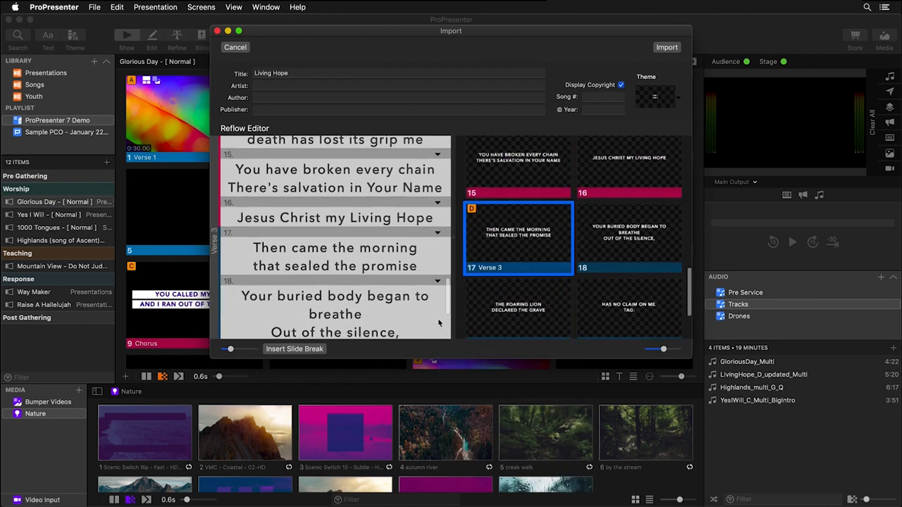
# Delete the stray "Tag:" text after "has no claim on me." and assign the "Jesus Yours is the victory" slide to the Tag group
pyautogui.scroll(-5, 437, 318)
pyautogui.press('BackSpace')
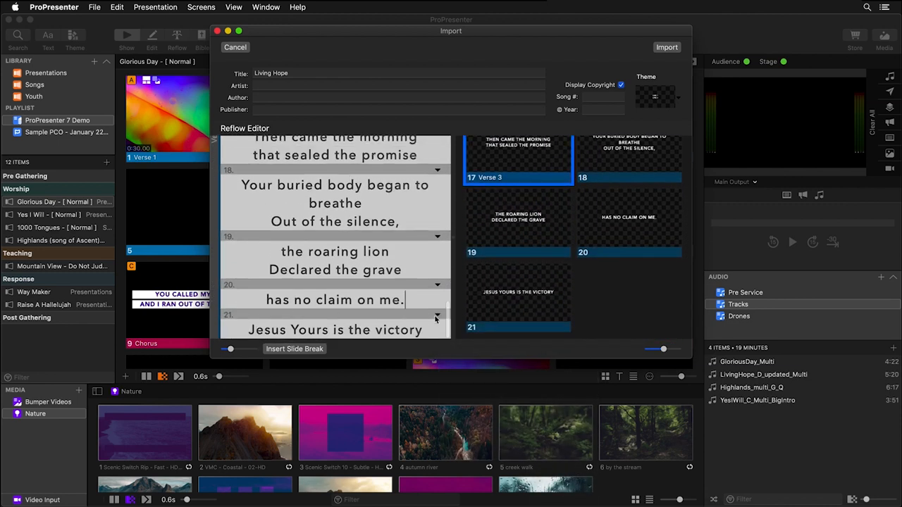
pyautogui.rightClick(438, 315)
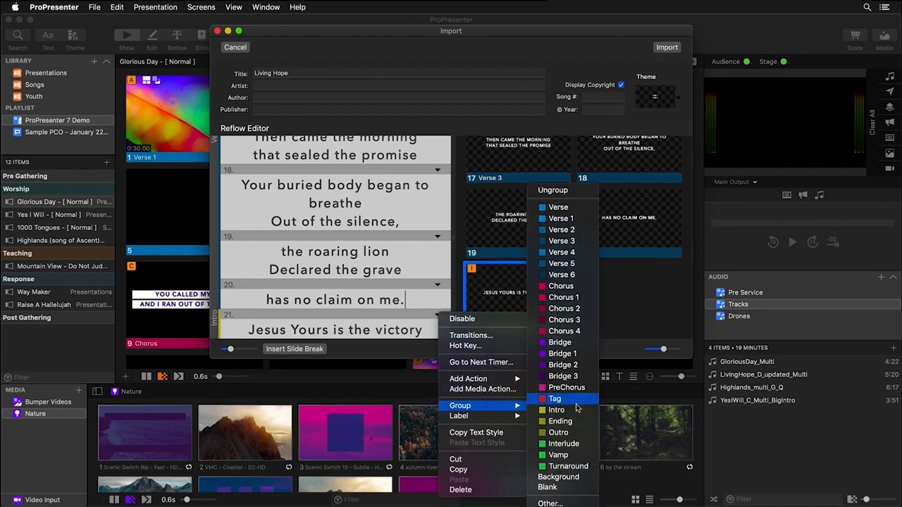
pyautogui.click(559, 399)
# Add two empty slides after the Tag slide and assign the first of them to the Background group
pyautogui.click(314, 350)
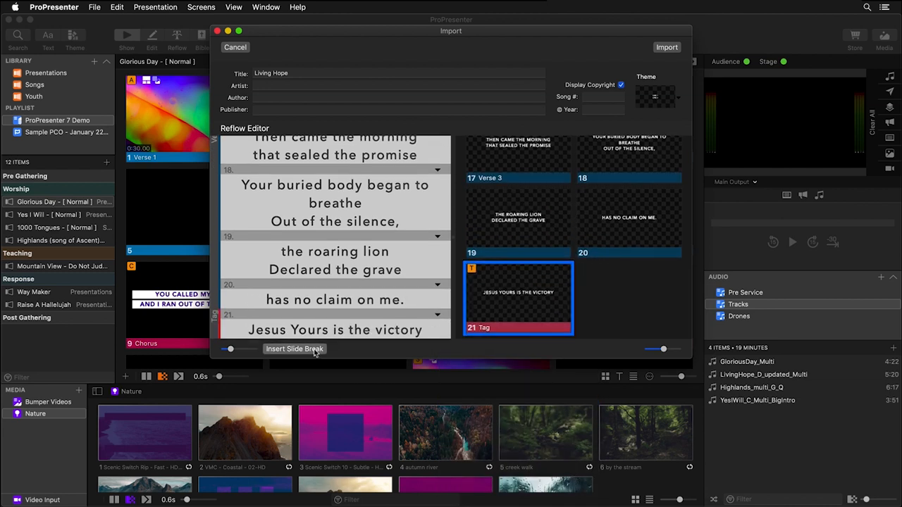
pyautogui.click(314, 351)
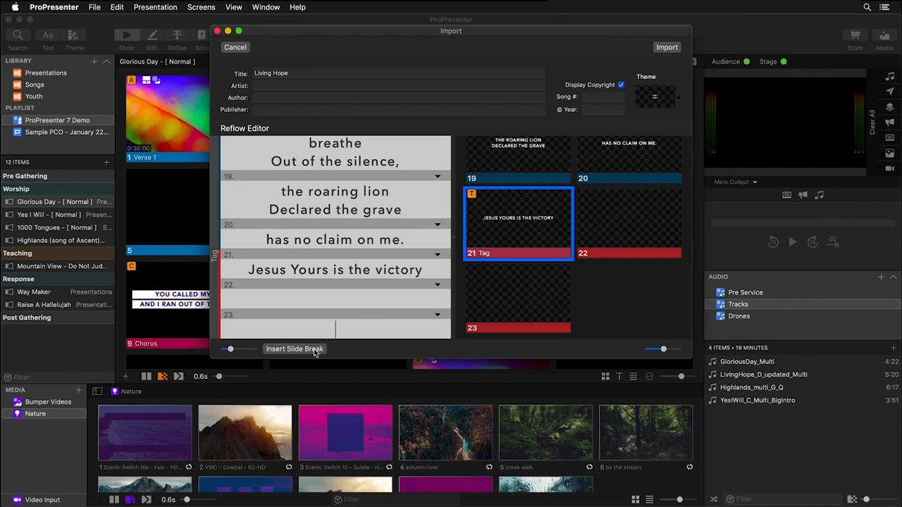
pyautogui.rightClick(438, 285)
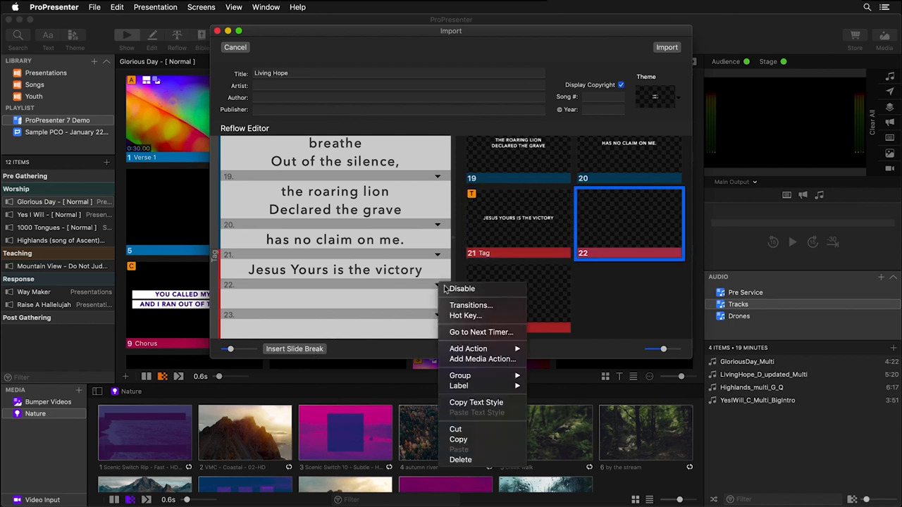
pyautogui.moveTo(483, 376)
pyautogui.click(558, 477)
# Assign the last empty slide to the Blank group and import the finished song
pyautogui.rightClick(437, 315)
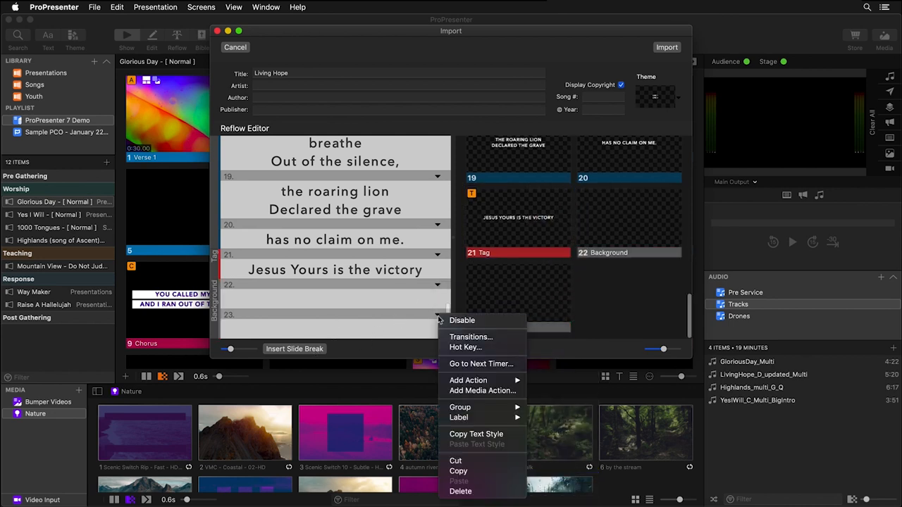
pyautogui.moveTo(469, 409)
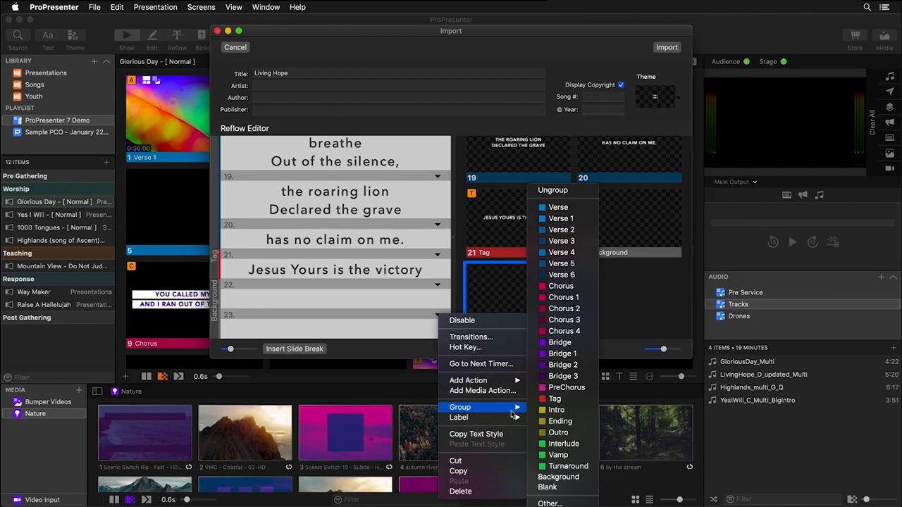
pyautogui.click(557, 477)
pyautogui.click(668, 48)
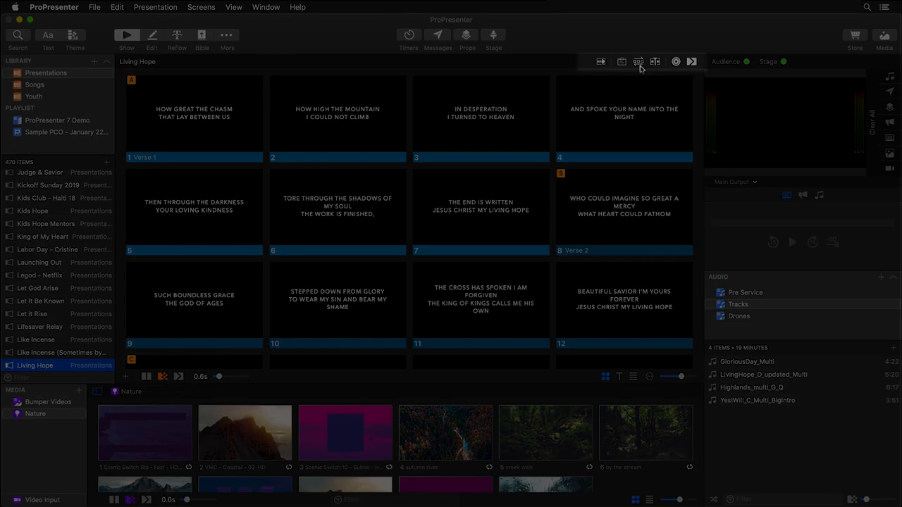
# Show the arrangement controls for Living Hope and create a new arrangement named Normal
pyautogui.click(637, 62)
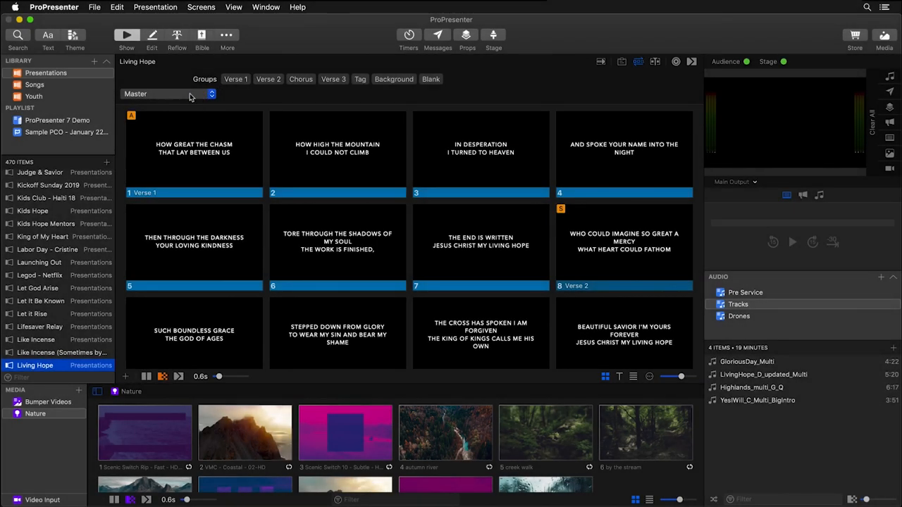
pyautogui.click(189, 93)
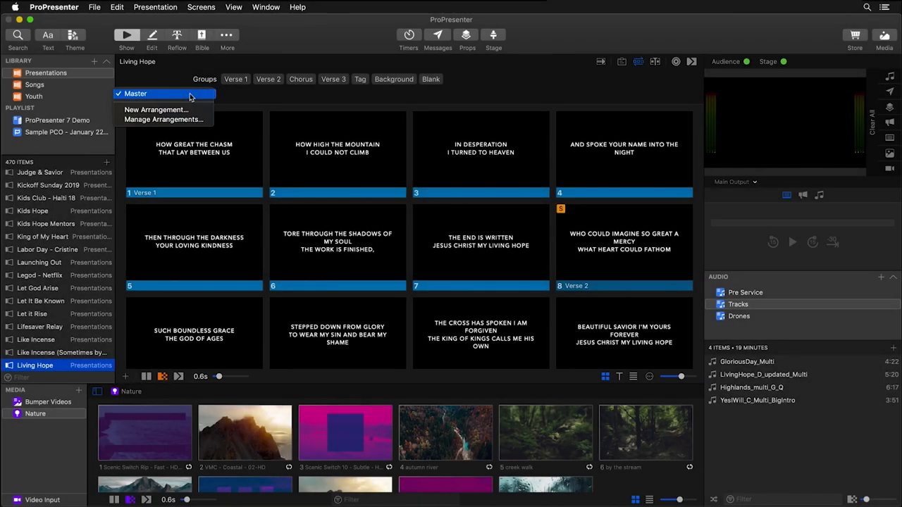
pyautogui.click(186, 109)
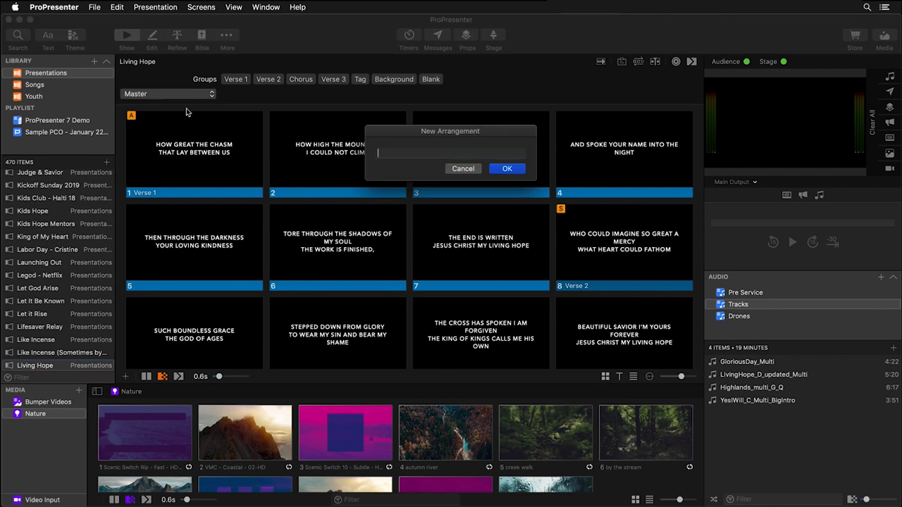
pyautogui.write('Normal')
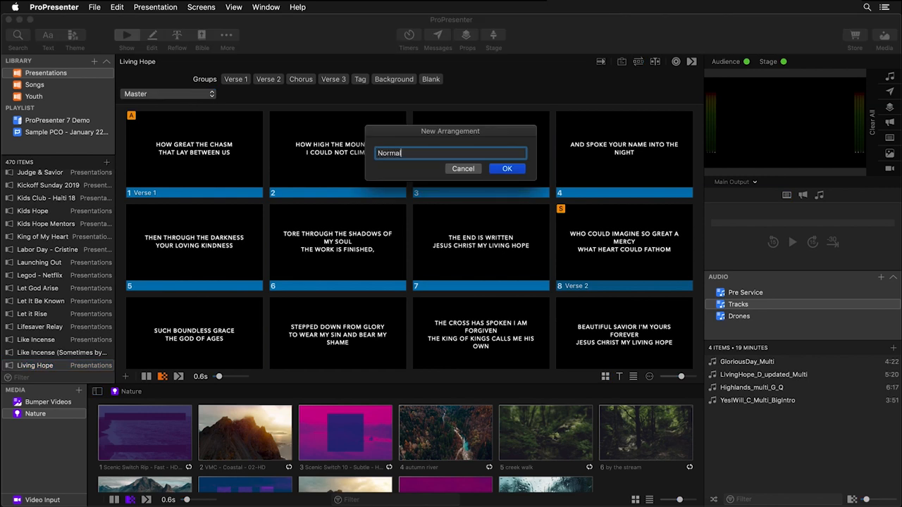
pyautogui.press('Return')
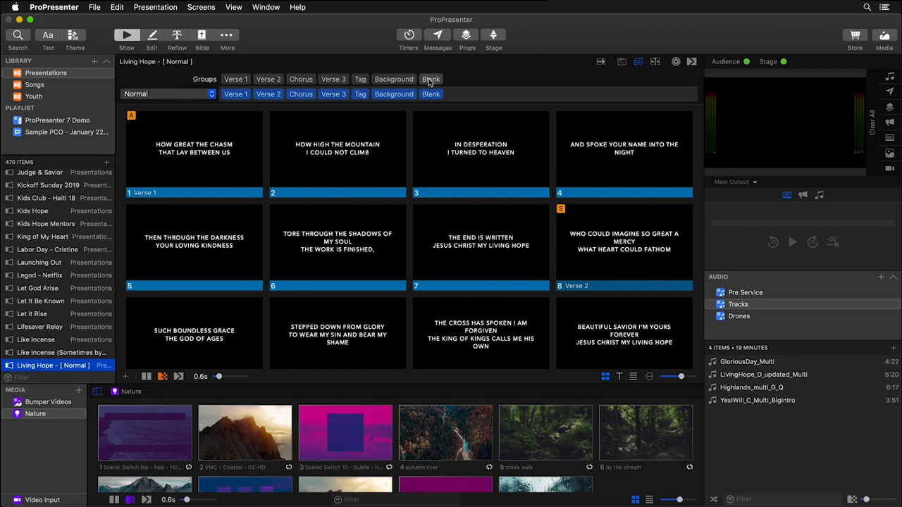
# Move Background to the start of the Normal arrangement and insert a Blank group after Chorus
pyautogui.moveTo(399, 100)
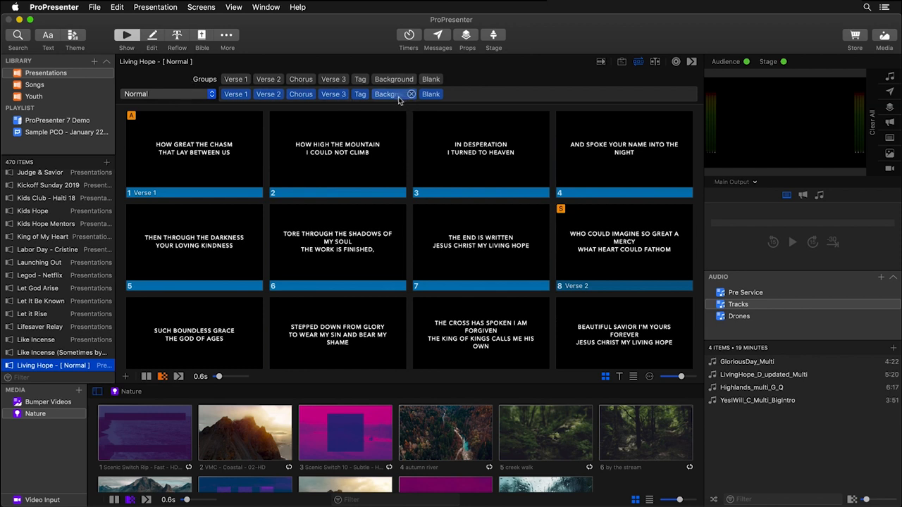
pyautogui.moveTo(398, 100); pyautogui.dragTo(225, 99)
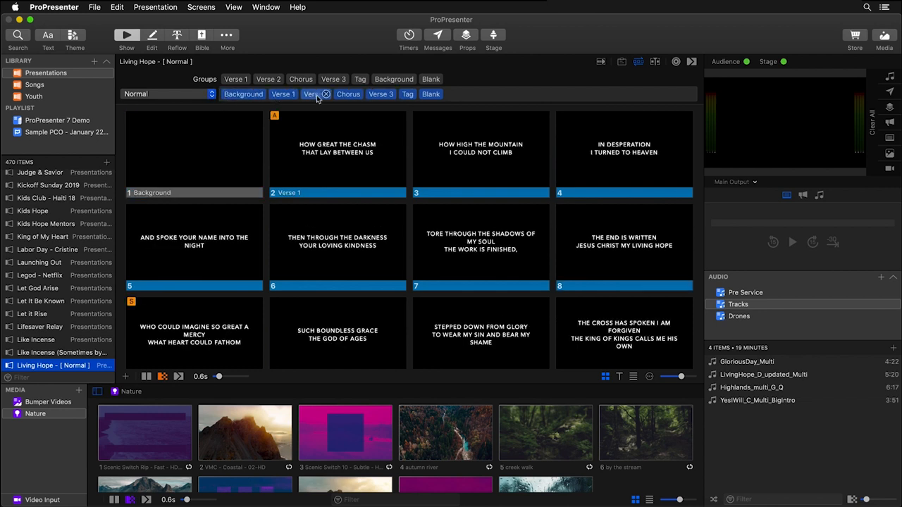
pyautogui.moveTo(430, 80); pyautogui.dragTo(373, 98)
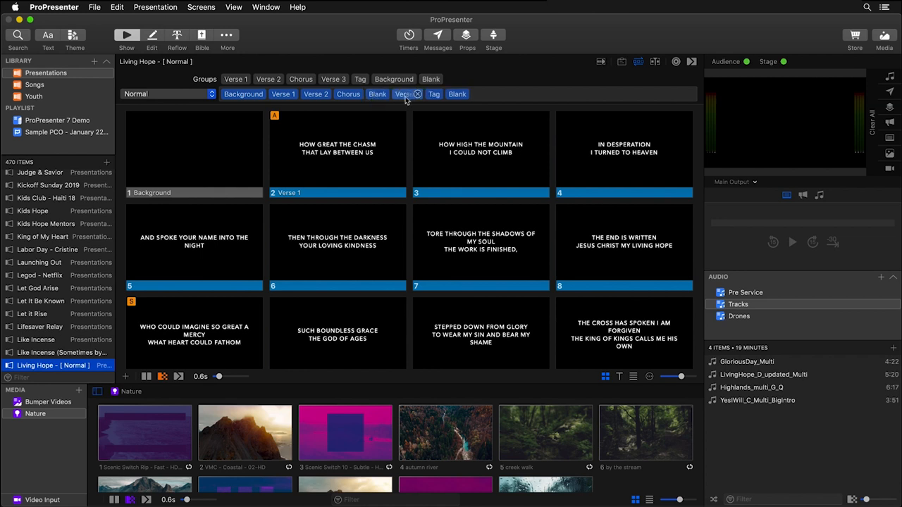
# Insert a second Verse 3 followed by two Chorus groups before Tag in the Normal arrangement
pyautogui.moveTo(327, 80); pyautogui.dragTo(431, 94)
pyautogui.moveTo(296, 79); pyautogui.dragTo(455, 99)
pyautogui.moveTo(299, 79); pyautogui.dragTo(492, 95)
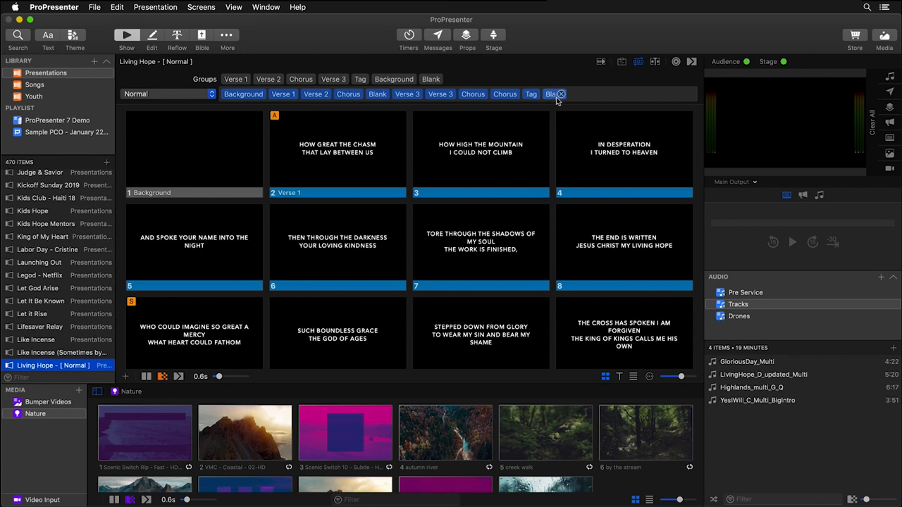
# Create a new arrangement named Chorus Only for Living Hope
pyautogui.click(169, 97)
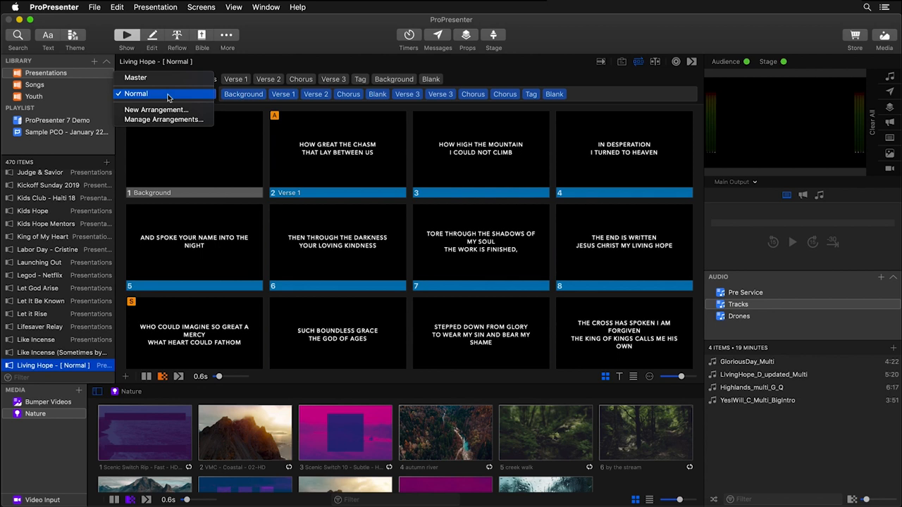
pyautogui.click(168, 110)
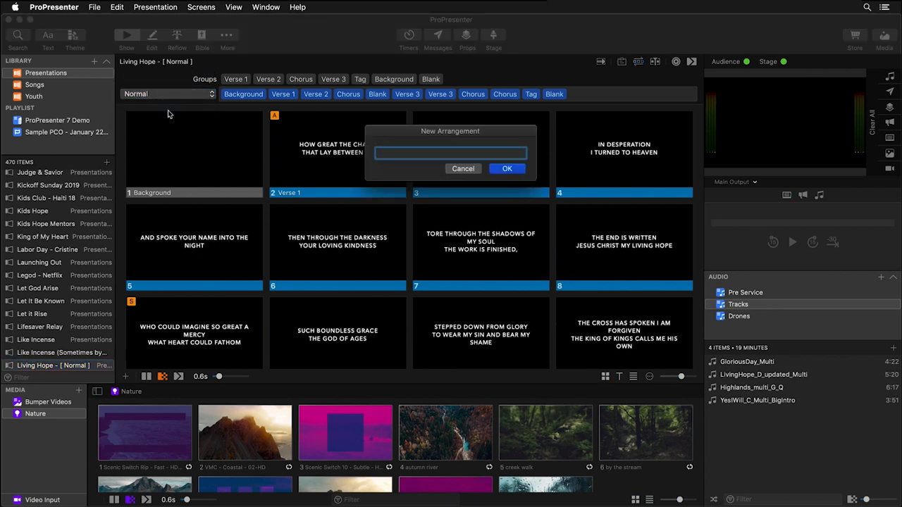
pyautogui.write('Chorus Only')
pyautogui.press('Return')
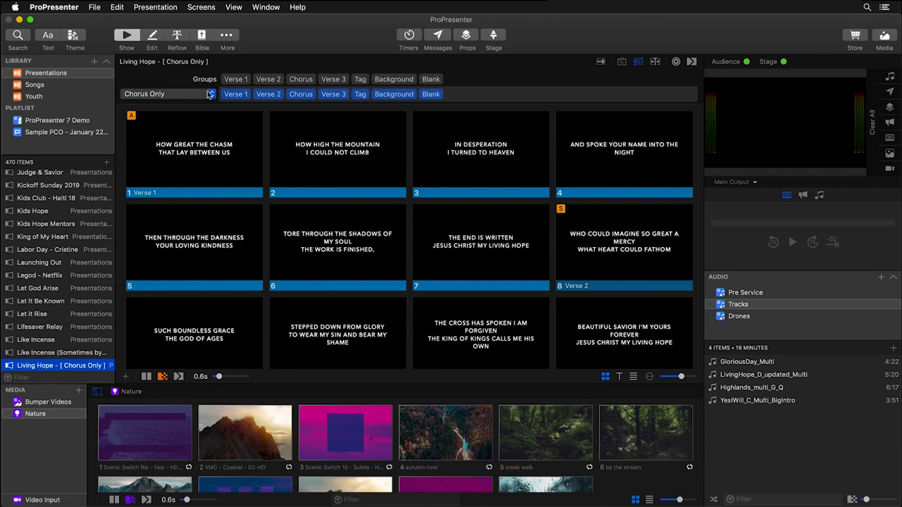
# Reduce the Chorus Only arrangement to Blank, Chorus, Blank, and switch Living Hope back to the Normal arrangement
pyautogui.click(246, 94)
pyautogui.click(246, 95)
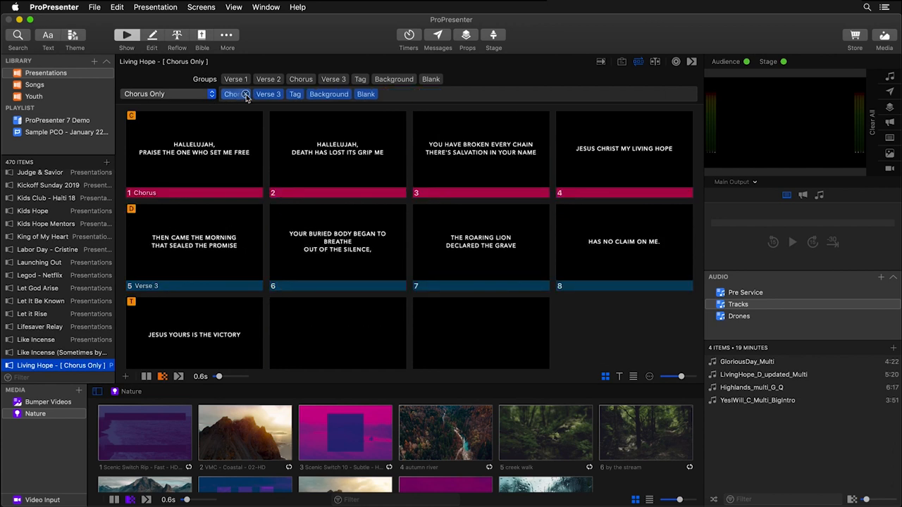
pyautogui.click(277, 94)
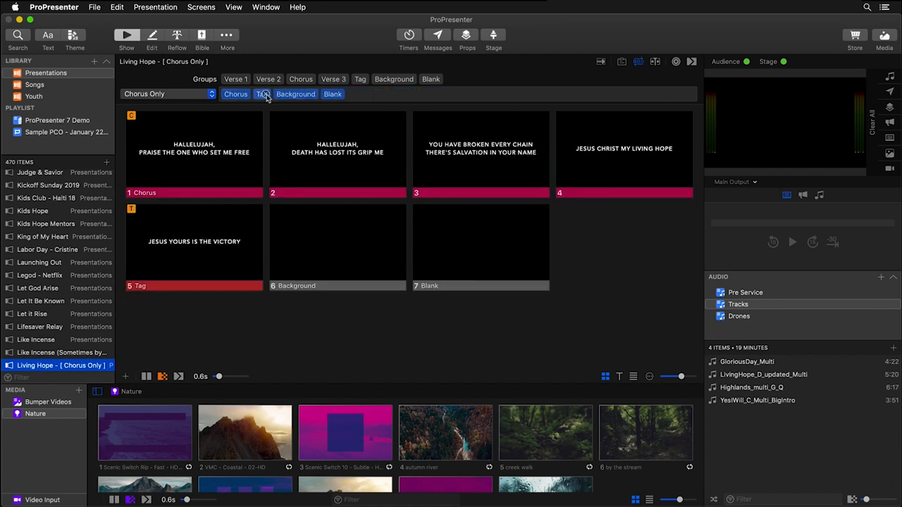
pyautogui.click(271, 95)
pyautogui.click(293, 95)
pyautogui.moveTo(429, 80); pyautogui.dragTo(221, 101)
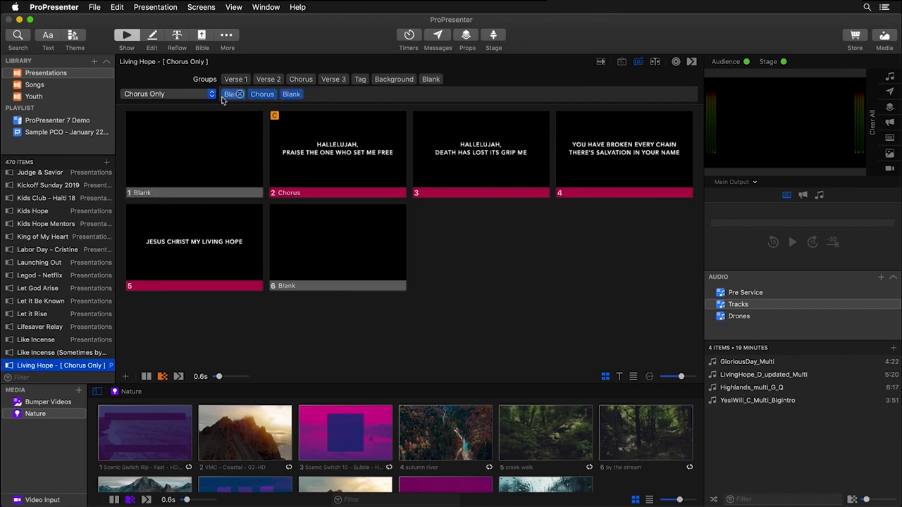
pyautogui.click(190, 97)
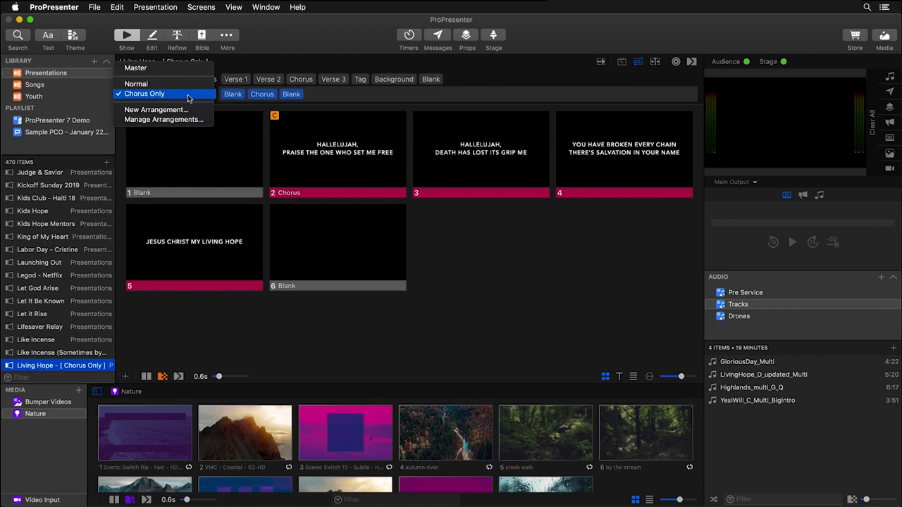
pyautogui.click(181, 85)
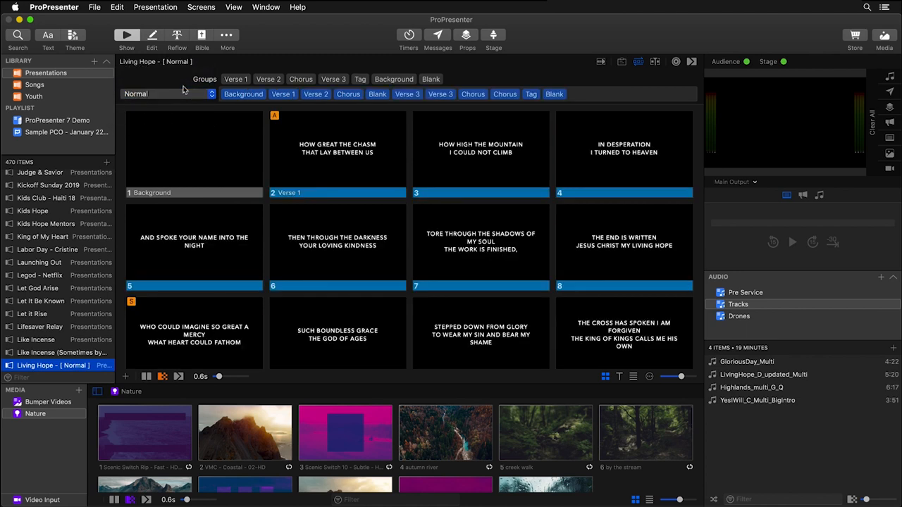
# Create a new presentation playlist named Event
pyautogui.click(94, 61)
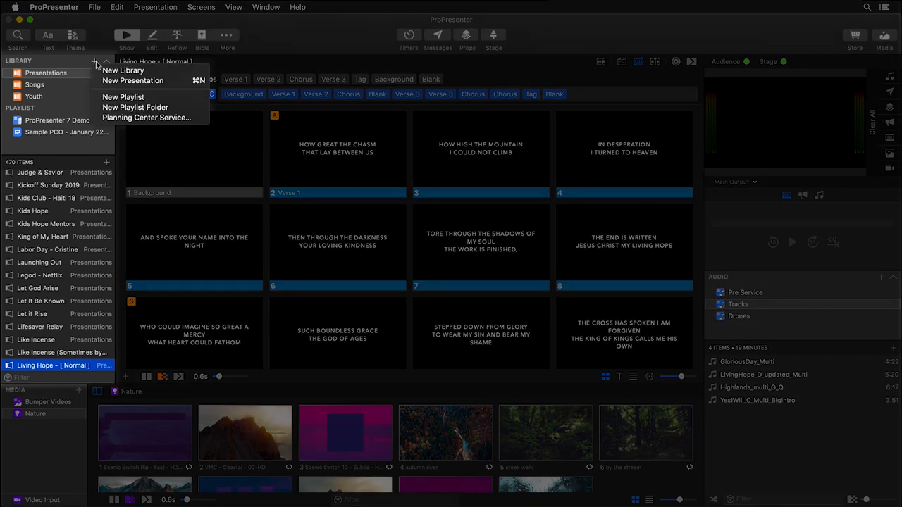
pyautogui.click(115, 97)
pyautogui.write('Event')
pyautogui.press('Return')
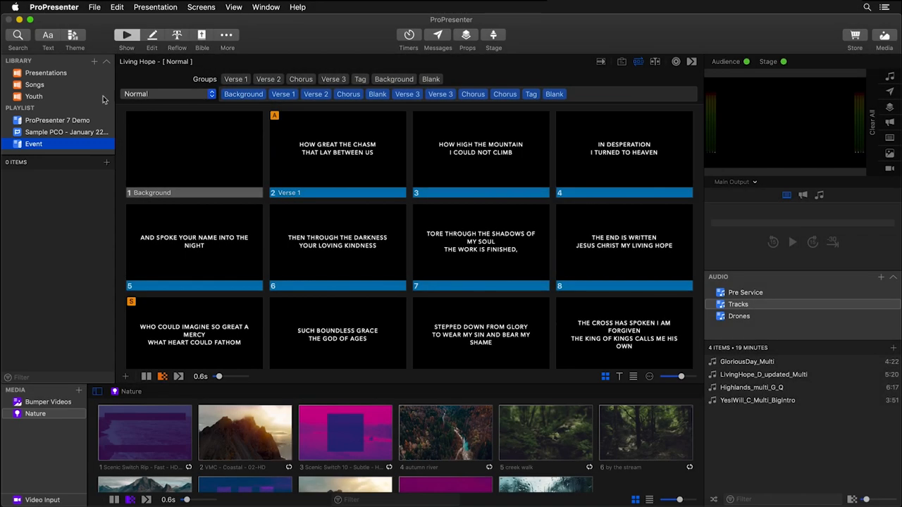
# Search the library for Living Hope and Way Maker and add both songs to the Event playlist
pyautogui.click(18, 36)
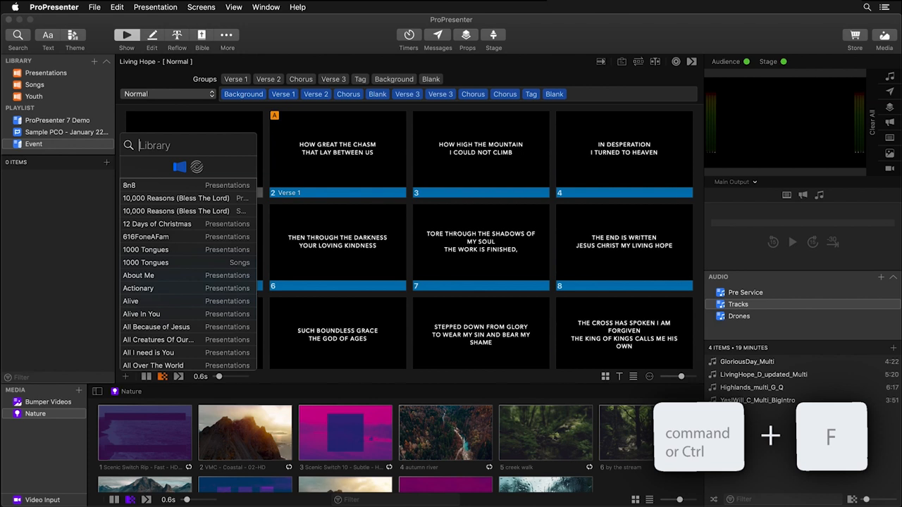
pyautogui.write('Living')
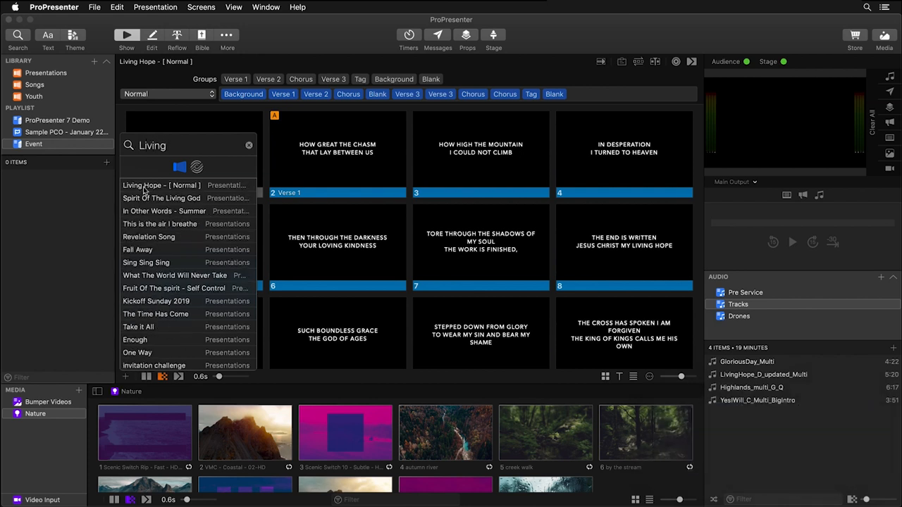
pyautogui.moveTo(144, 186); pyautogui.dragTo(51, 199)
pyautogui.moveTo(169, 145); pyautogui.dragTo(106, 146)
pyautogui.write('Way Maker')
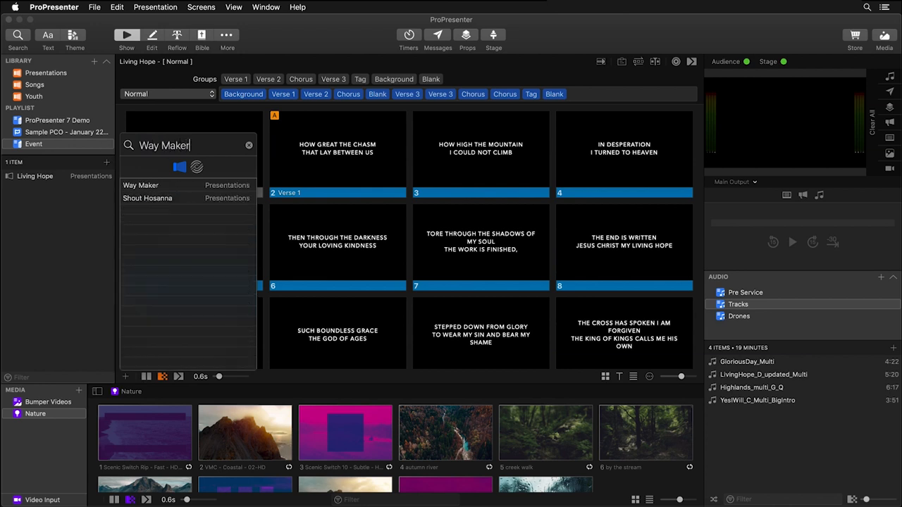
pyautogui.moveTo(147, 189); pyautogui.dragTo(53, 222)
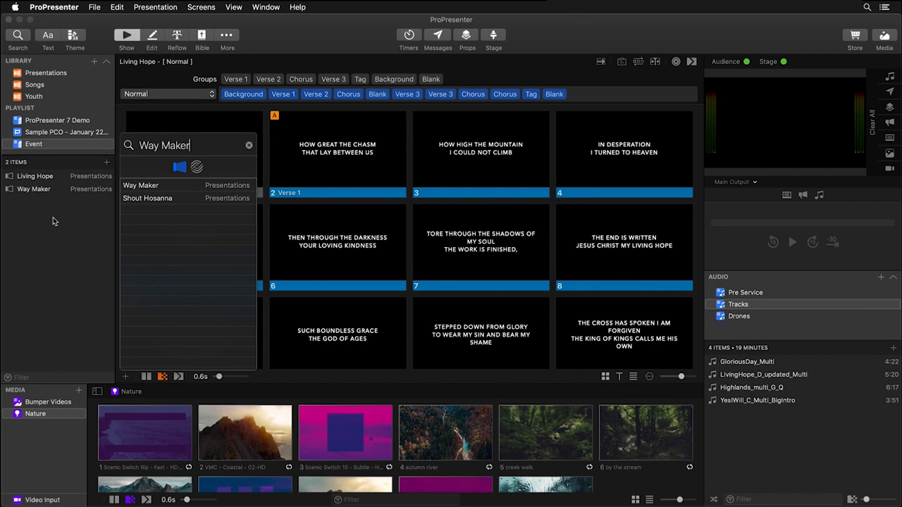
# Check the online song results for Way Maker, return to the library search and add Living Hope to the Event playlist a second time
pyautogui.click(197, 167)
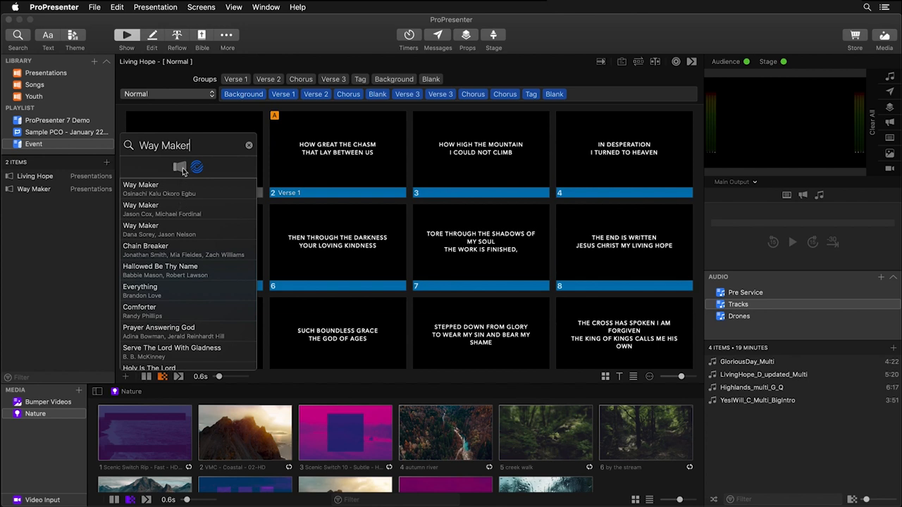
pyautogui.click(180, 167)
pyautogui.moveTo(199, 146); pyautogui.dragTo(136, 144)
pyautogui.write('Living')
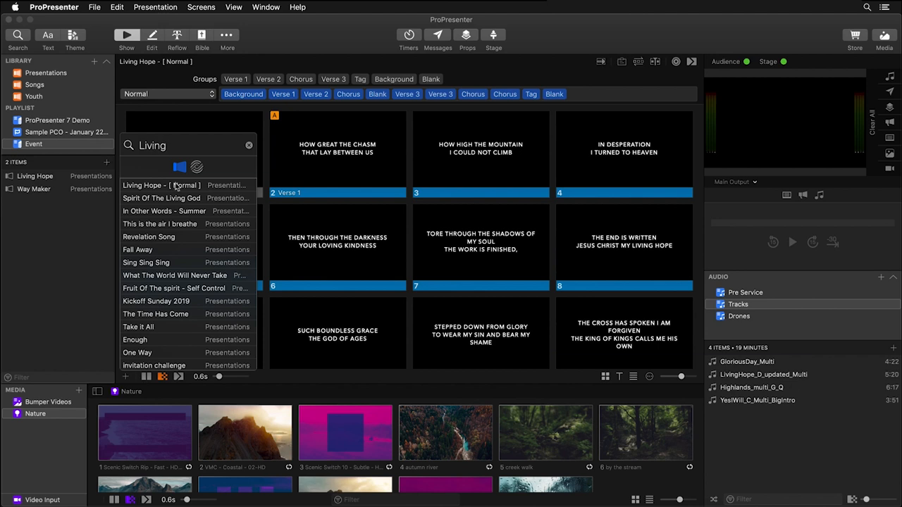
pyautogui.moveTo(176, 185); pyautogui.dragTo(53, 223)
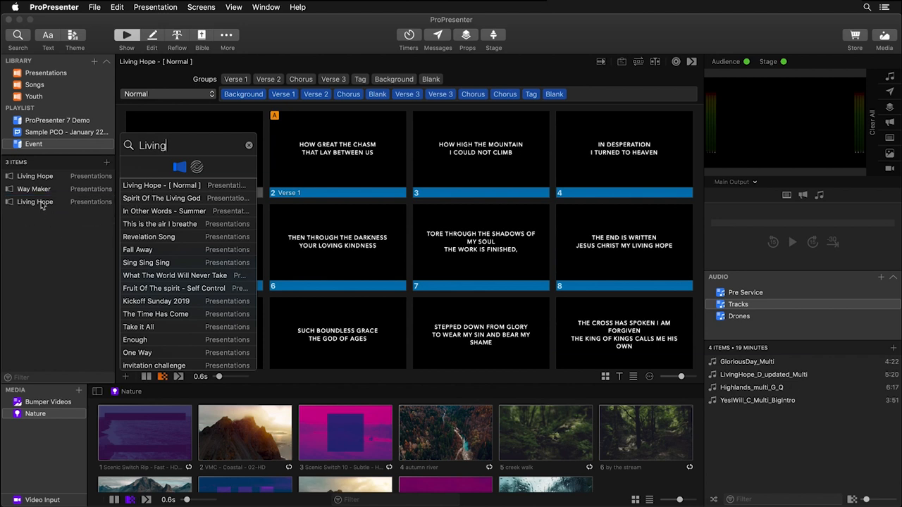
# Set the second Living Hope item in the Event playlist to the Chorus Only arrangement, close the search and open the first Living Hope item
pyautogui.rightClick(42, 205)
pyautogui.moveTo(94, 238)
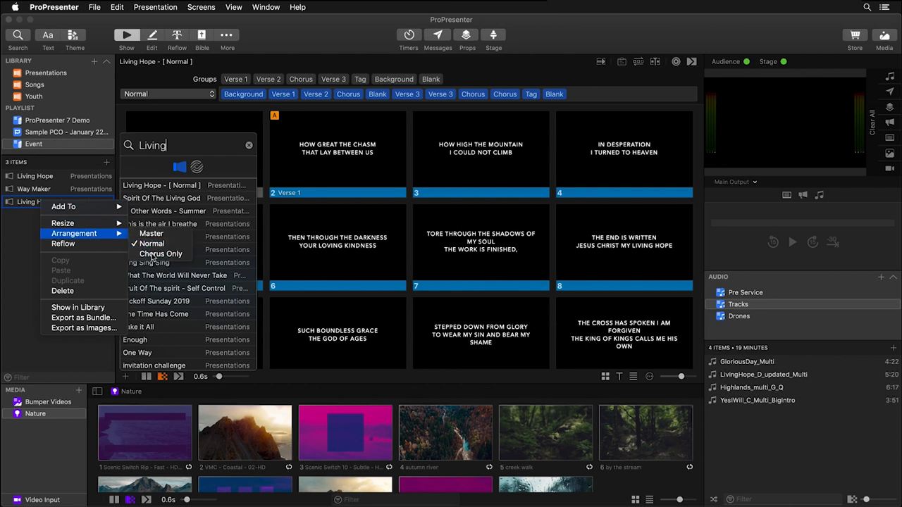
pyautogui.click(152, 255)
pyautogui.click(79, 253)
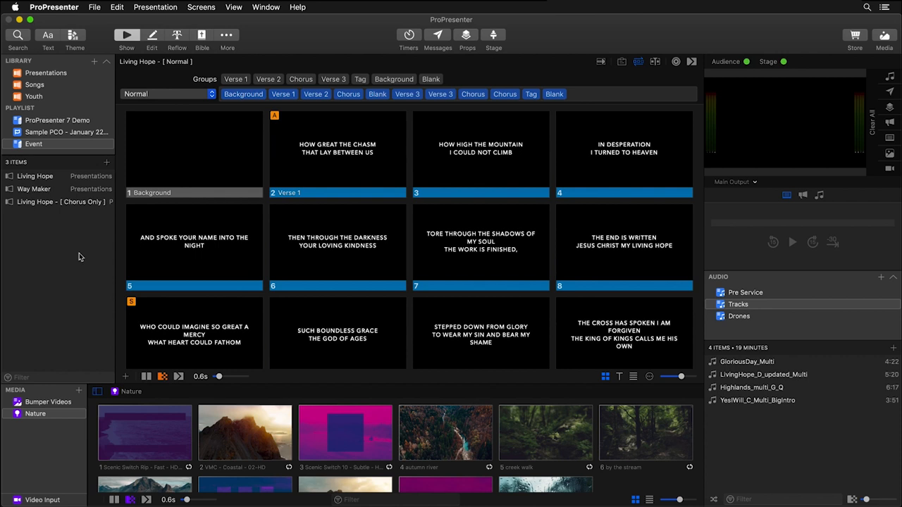
pyautogui.click(45, 178)
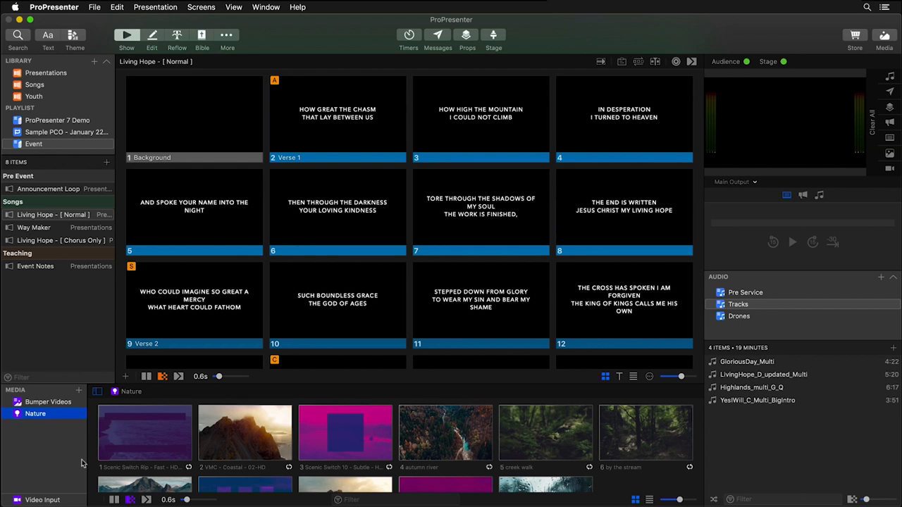
# Create a new media playlist named Abstract
pyautogui.click(78, 391)
pyautogui.click(96, 399)
pyautogui.write('Abstract')
pyautogui.press('Return')
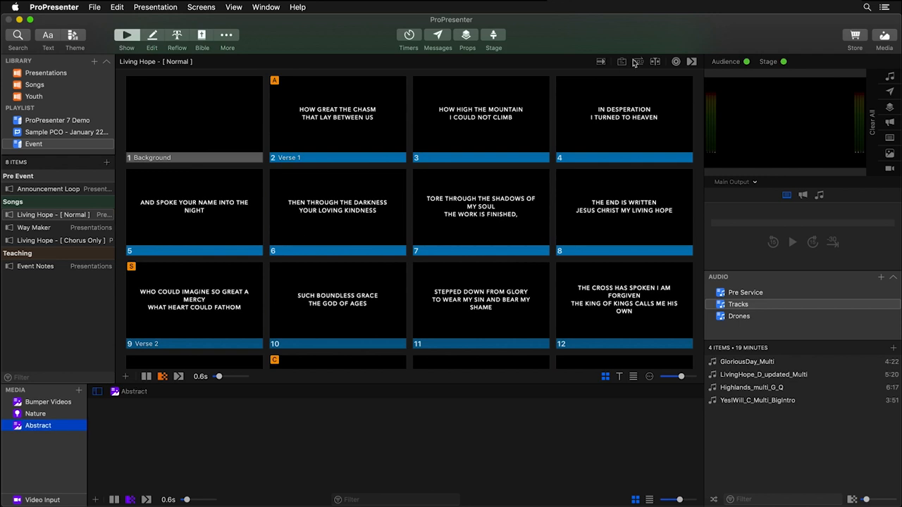
# Import all videos from the desktop's Abstract folder into the Abstract media playlist and restore the ProPresenter window to full size
pyautogui.moveTo(656, 41); pyautogui.dragTo(589, 31)
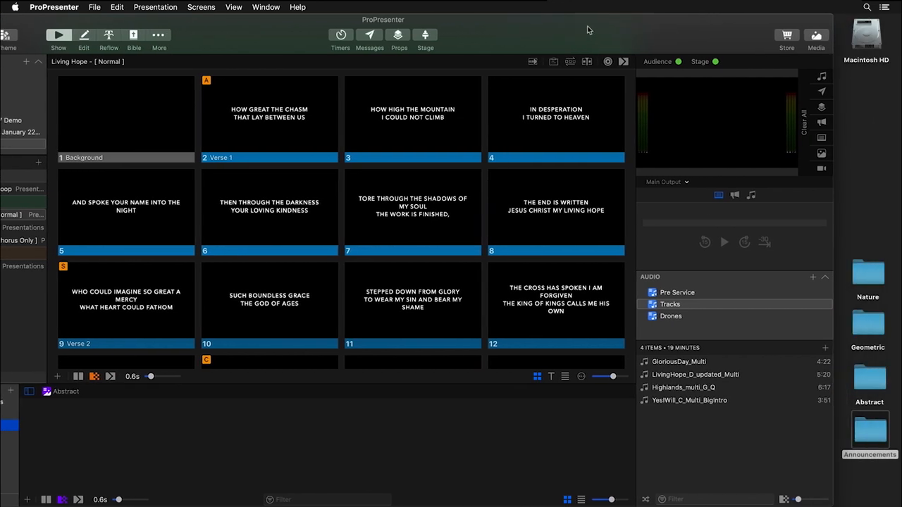
pyautogui.doubleClick(869, 379)
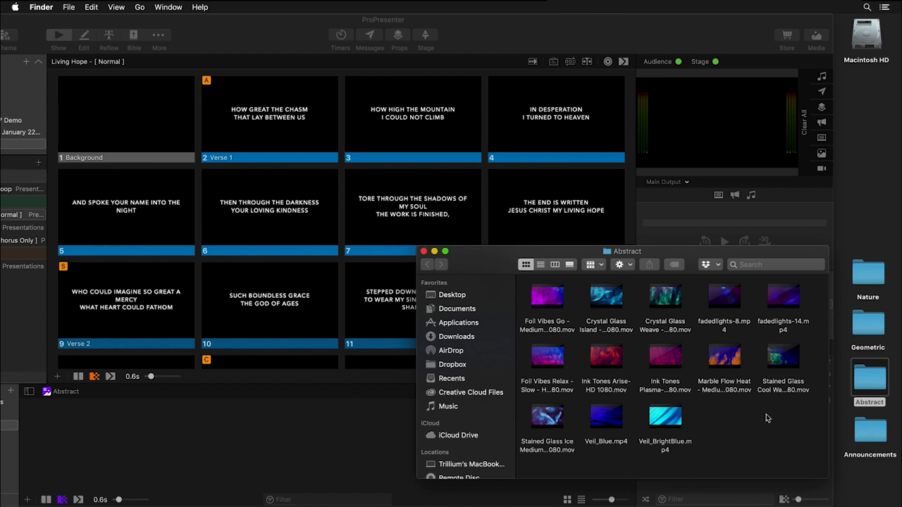
pyautogui.moveTo(809, 456); pyautogui.dragTo(276, 442)
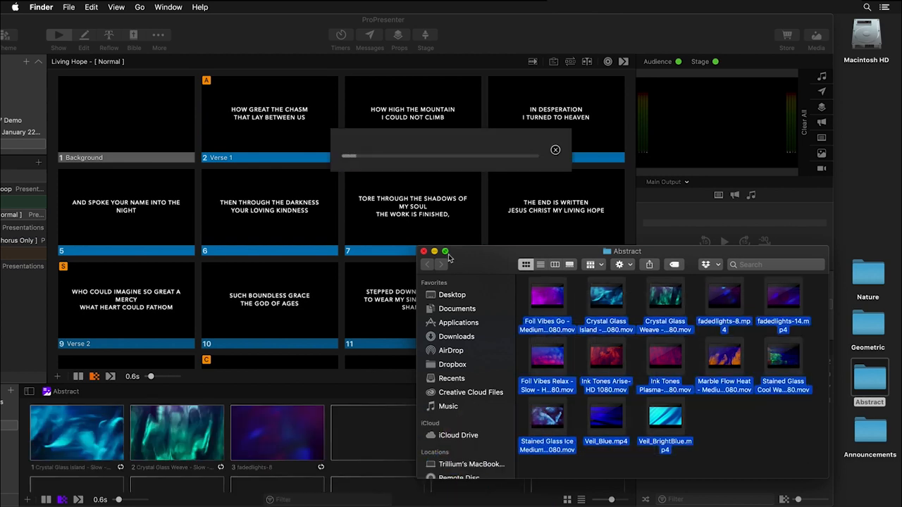
pyautogui.click(423, 251)
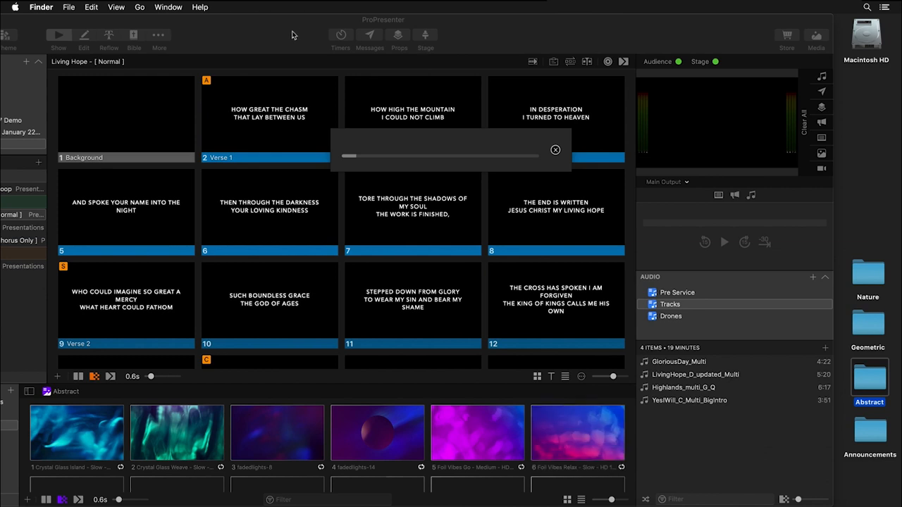
pyautogui.doubleClick(362, 26)
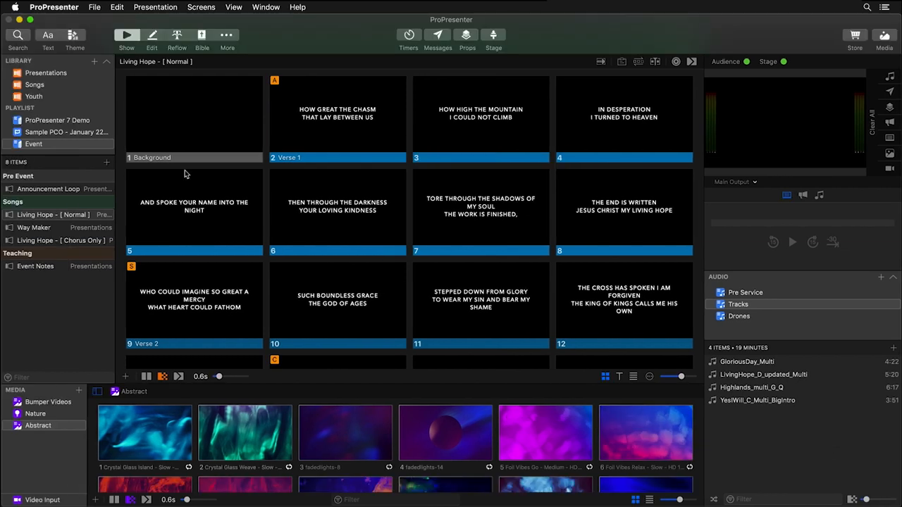
# Create a smart media playlist from the Geometric folder on the Desktop
pyautogui.click(79, 390)
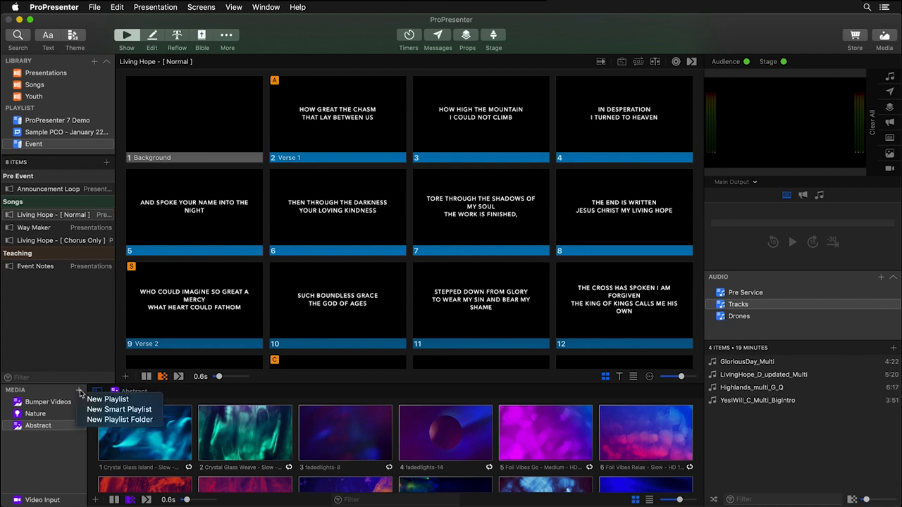
pyautogui.click(102, 410)
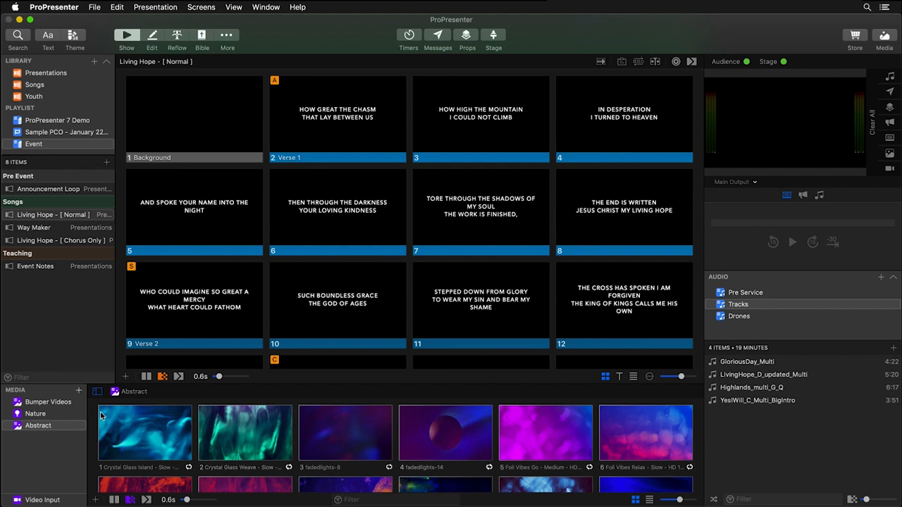
pyautogui.click(363, 151)
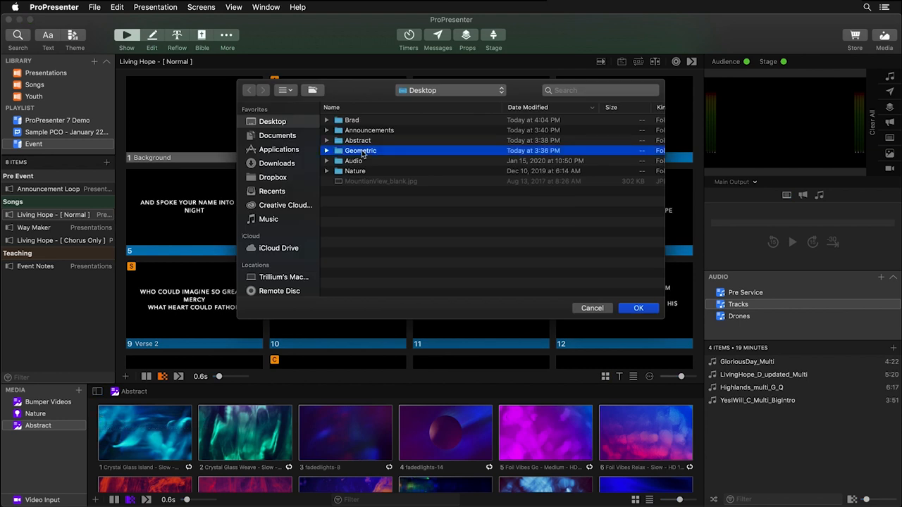
pyautogui.click(640, 309)
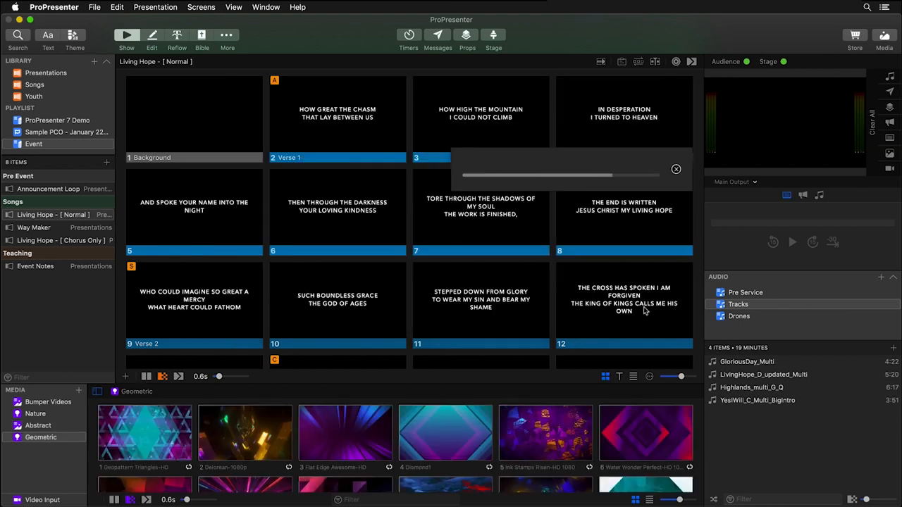
# Add the Crystal Glass Island video from the Abstract playlist to Living Hope's Background slide and send that slide live
pyautogui.click(39, 427)
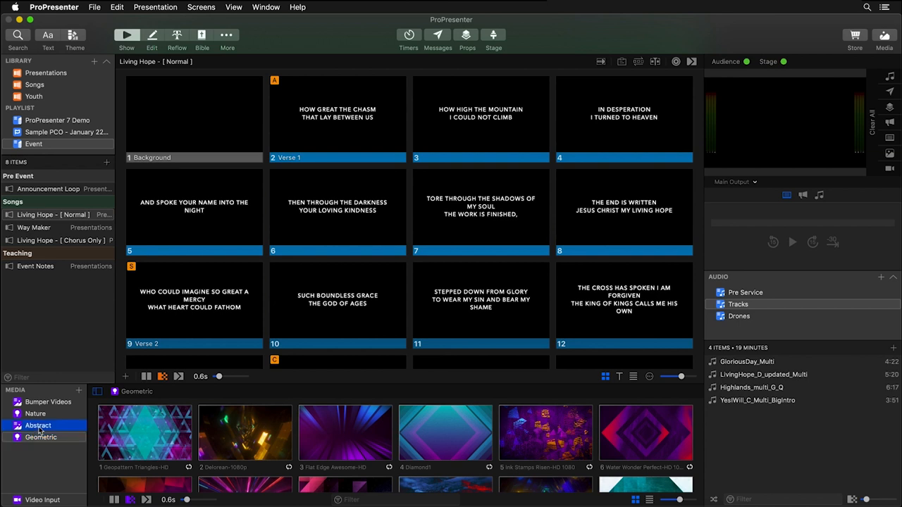
pyautogui.moveTo(161, 433); pyautogui.dragTo(208, 113)
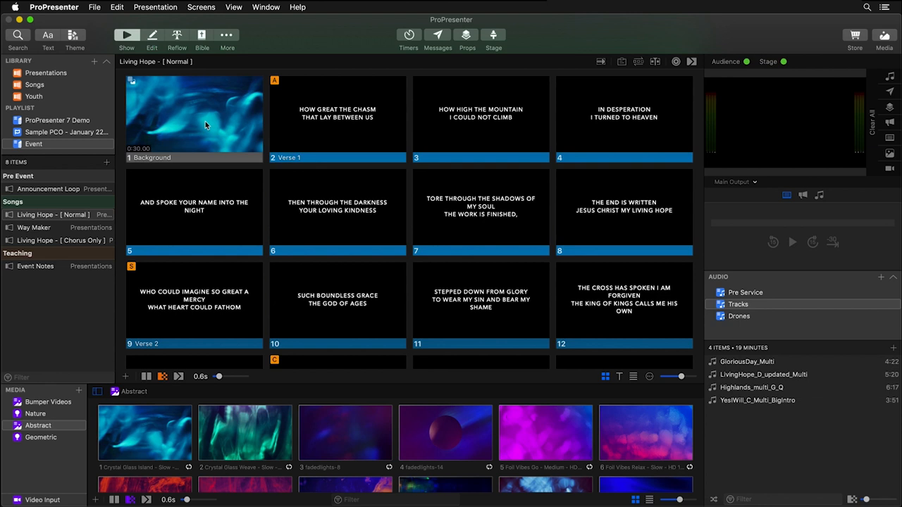
pyautogui.click(205, 124)
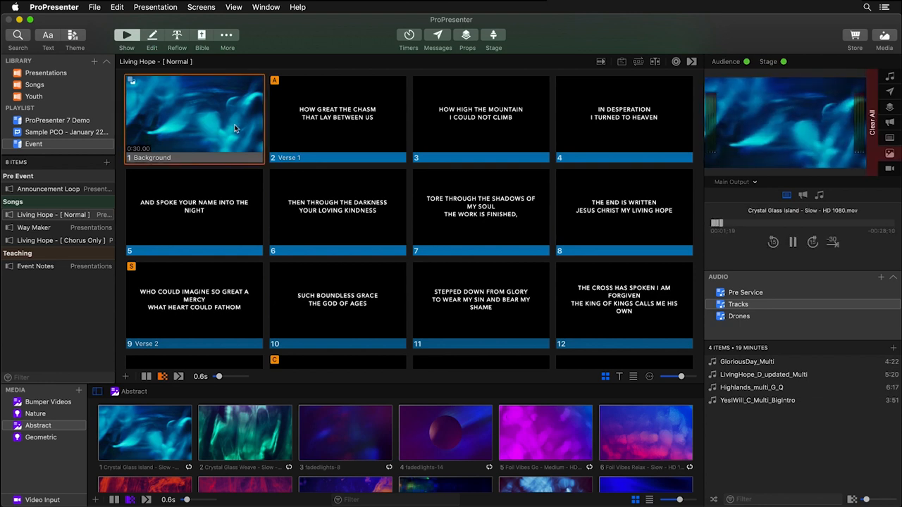
# Send Living Hope's lyric slides 2 to 4 live one after another over the playing background
pyautogui.click(350, 124)
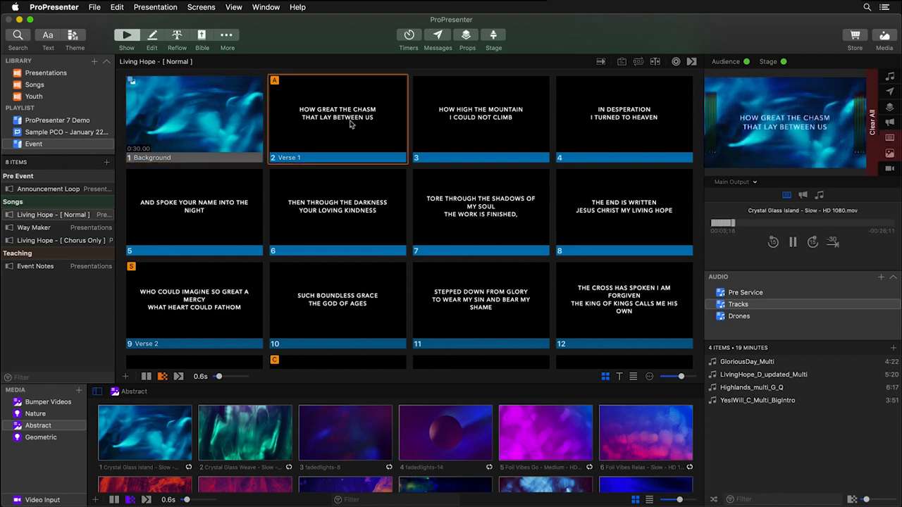
pyautogui.click(480, 127)
pyautogui.click(609, 129)
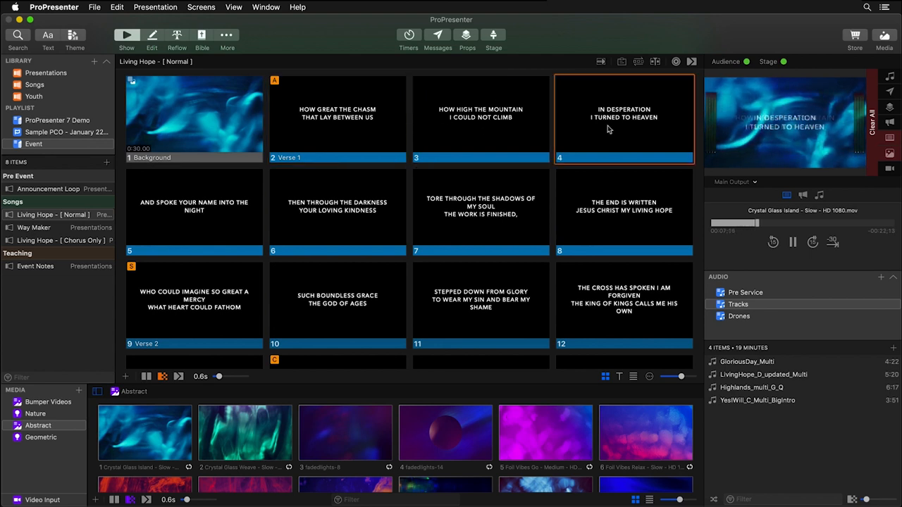
# Send Living Hope's lyric slides 5 and 6 live over the playing background
pyautogui.click(237, 210)
pyautogui.click(315, 219)
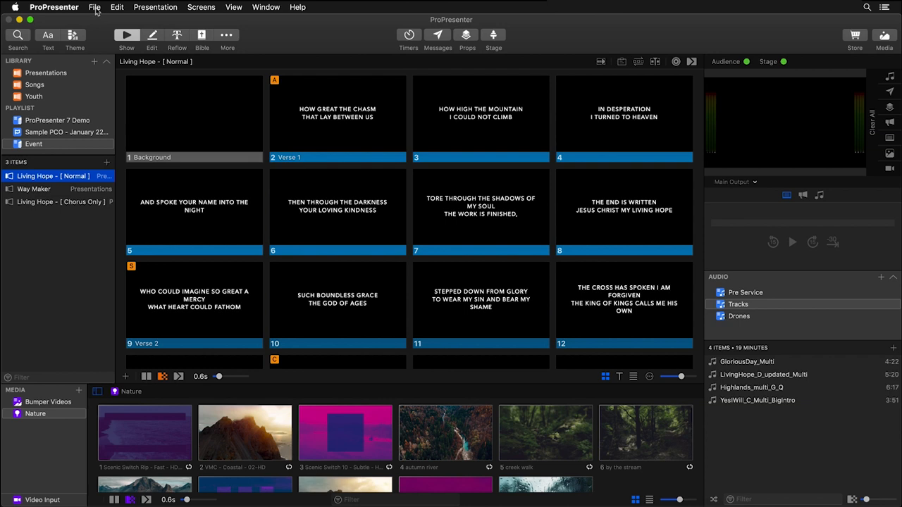
# Create a new presentation named "Announcement Loop" in the Presentations library
pyautogui.click(94, 7)
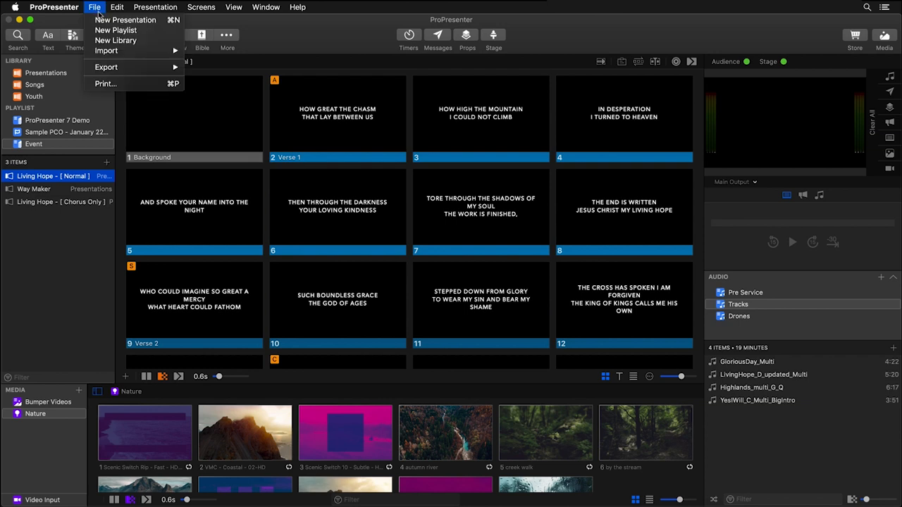
pyautogui.click(100, 20)
pyautogui.write('An')
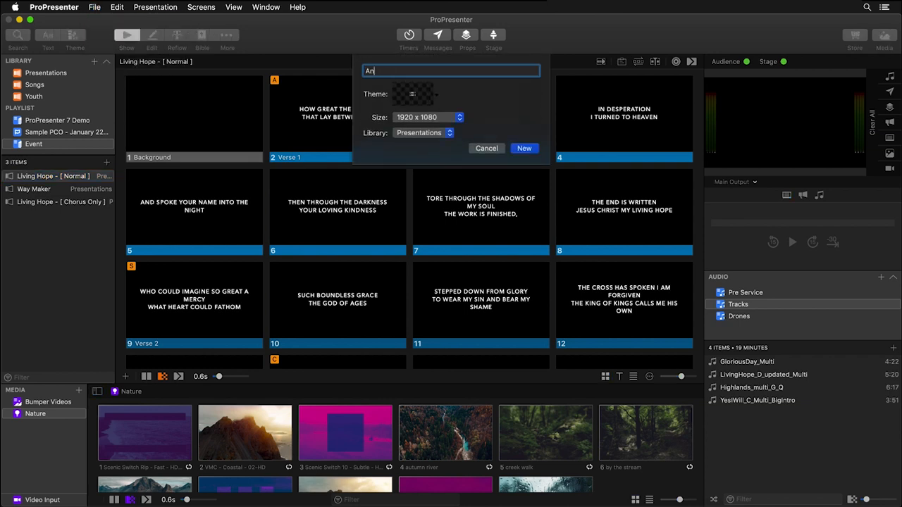
pyautogui.write('nouncement Loop')
pyautogui.press('Return')
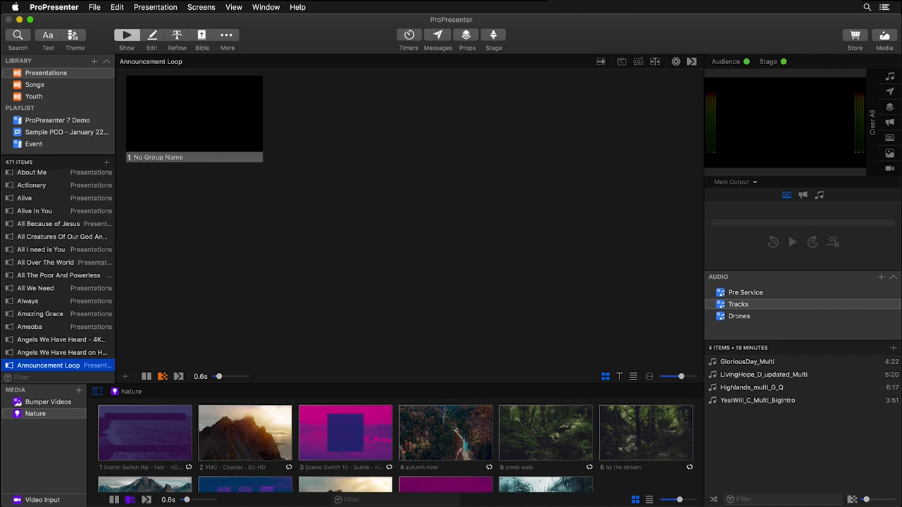
# Import all images from the desktop's Announcements folder as slides into Announcement Loop and delete its blank first slide
pyautogui.moveTo(578, 23); pyautogui.dragTo(516, 19)
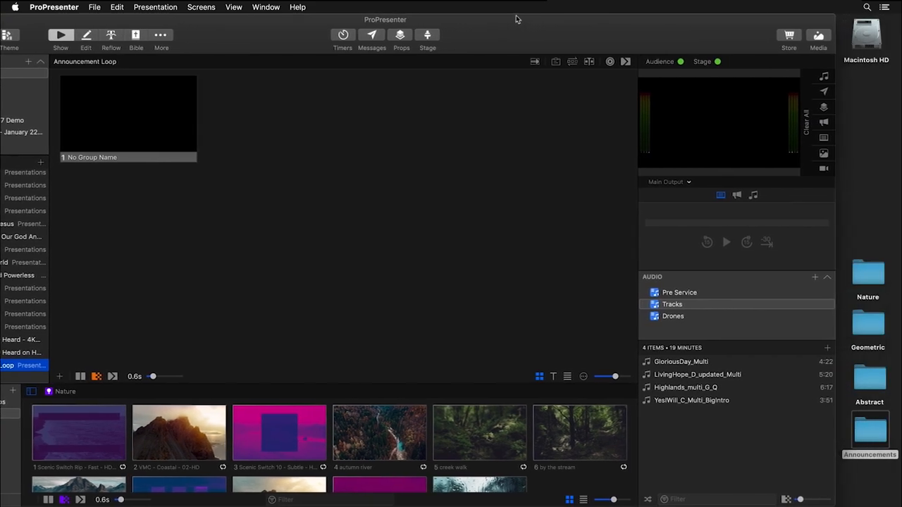
pyautogui.click(871, 433)
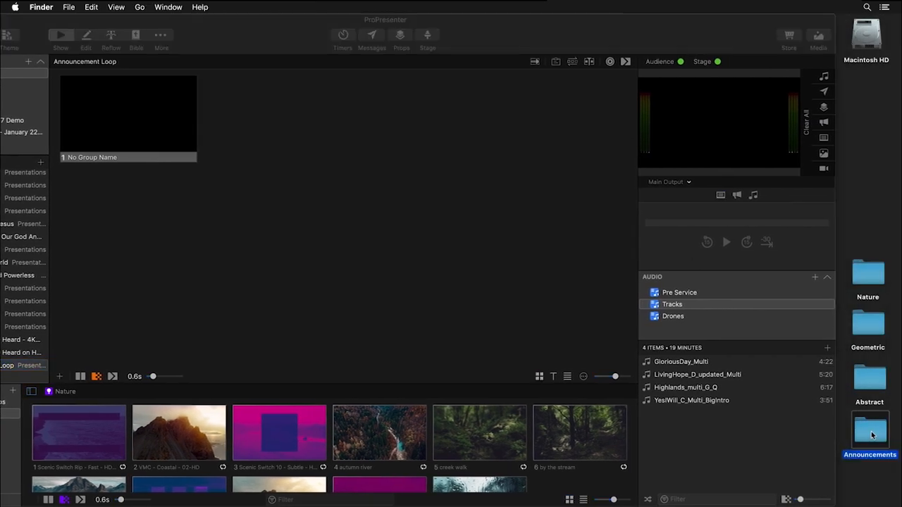
pyautogui.doubleClick(871, 433)
pyautogui.moveTo(649, 243); pyautogui.dragTo(218, 135)
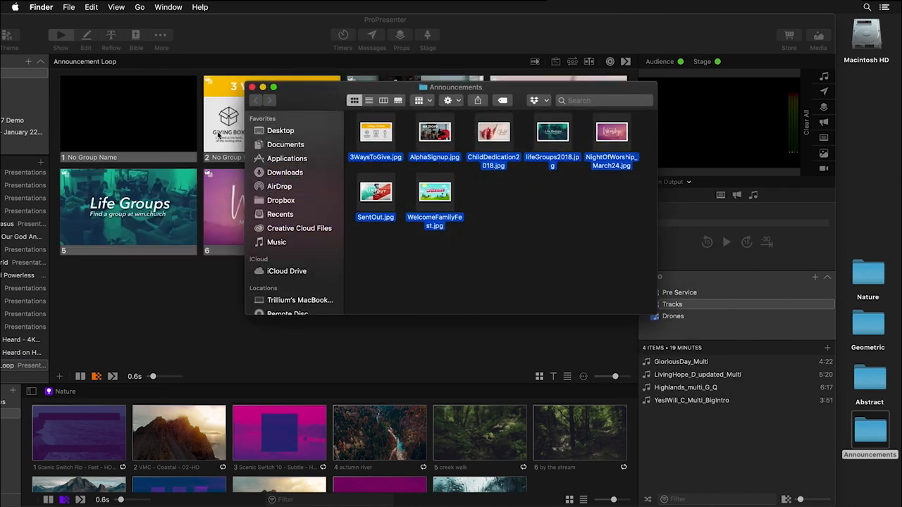
pyautogui.click(252, 86)
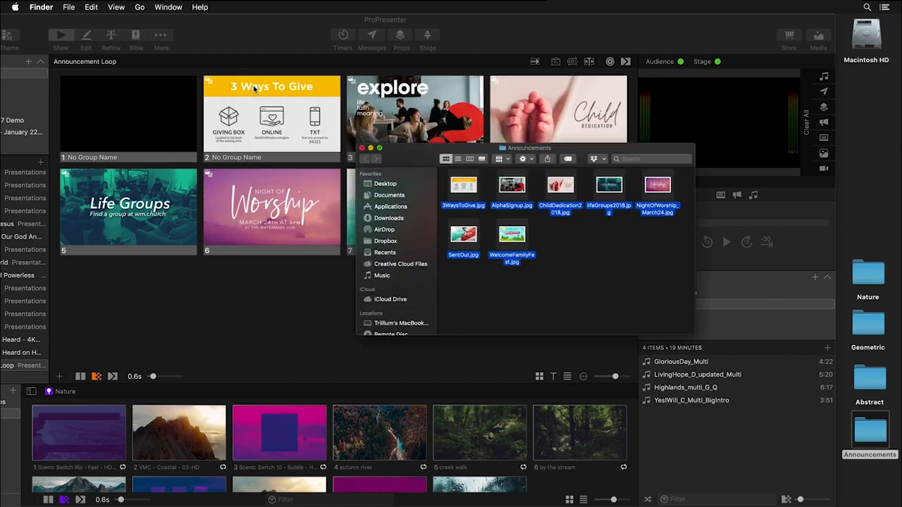
pyautogui.moveTo(269, 35); pyautogui.dragTo(335, 32)
pyautogui.rightClick(205, 125)
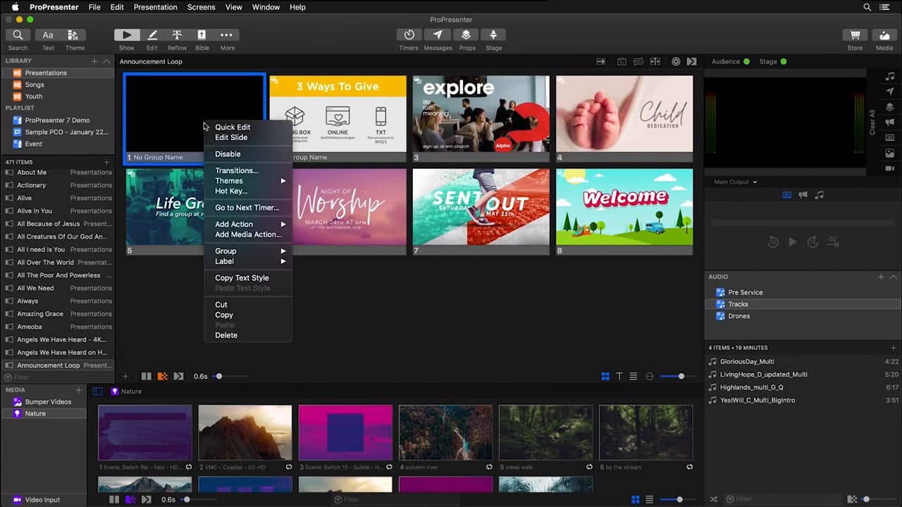
pyautogui.click(233, 335)
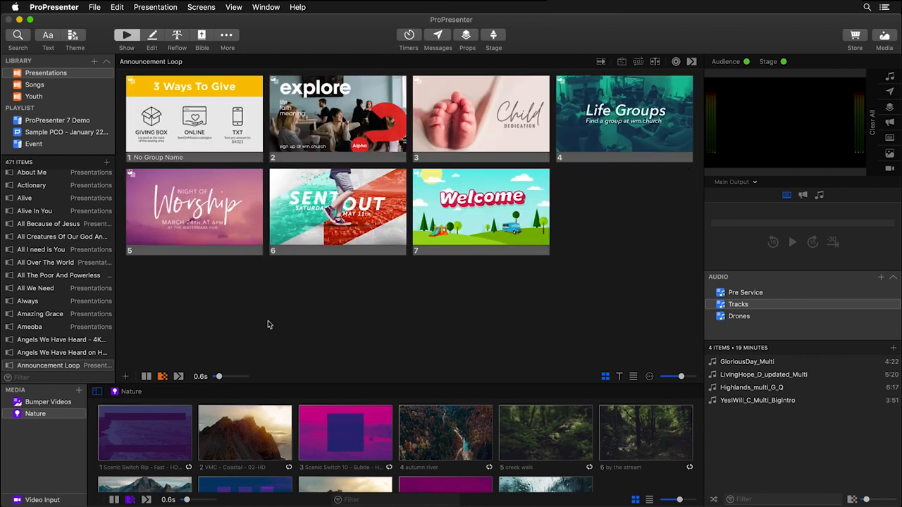
# Set a custom auto-advance duration of 2 seconds for each slide in Announcement Loop
pyautogui.click(600, 63)
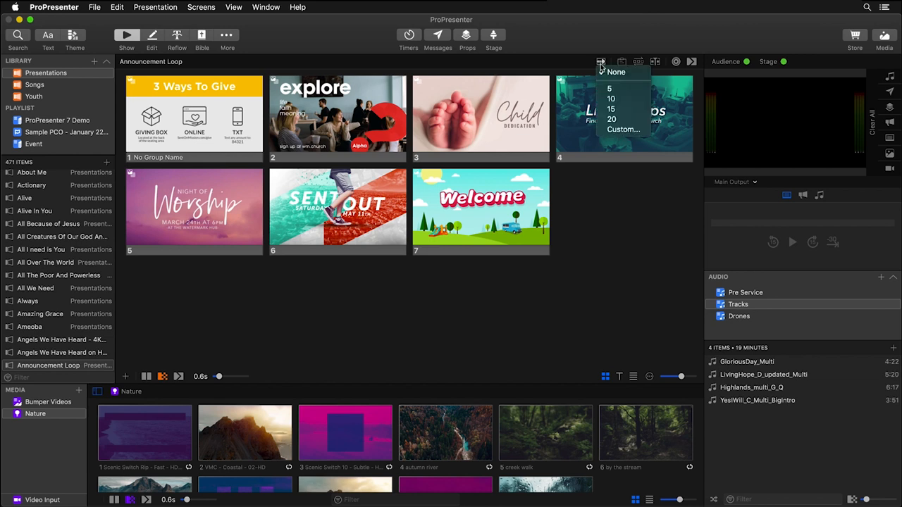
pyautogui.click(620, 130)
pyautogui.write('2')
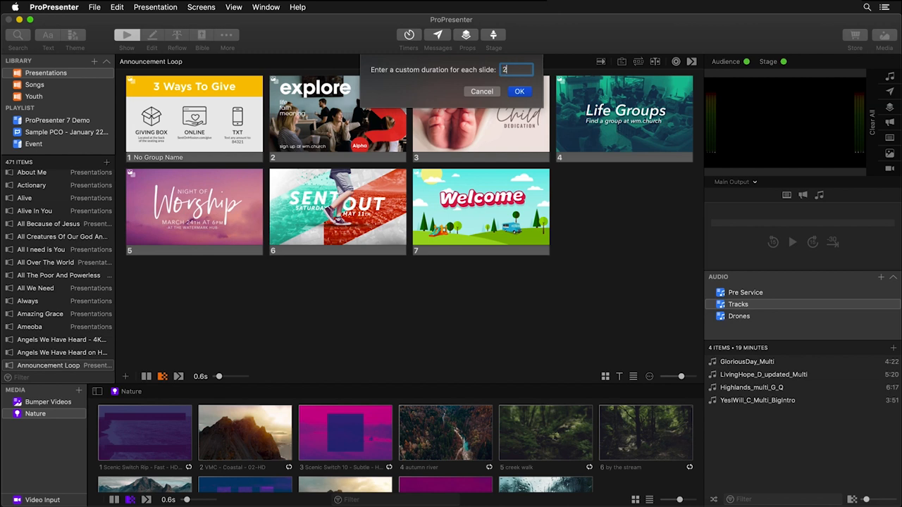
pyautogui.press('Return')
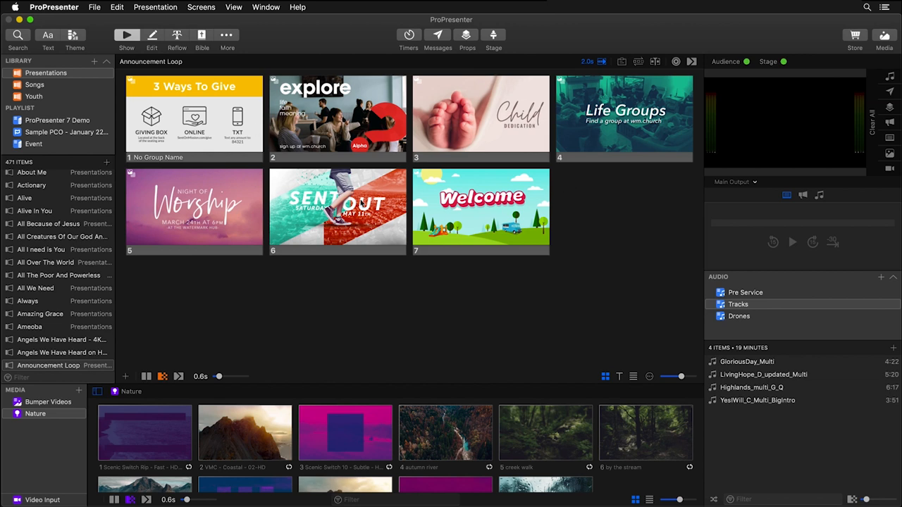
# Run Announcement Loop live starting from the Sent Out slide and clear all output
pyautogui.click(363, 220)
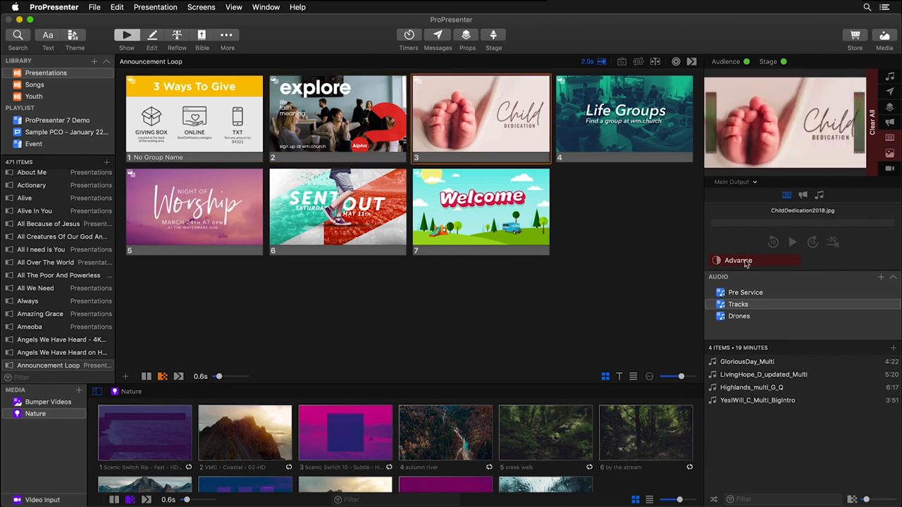
pyautogui.click(871, 151)
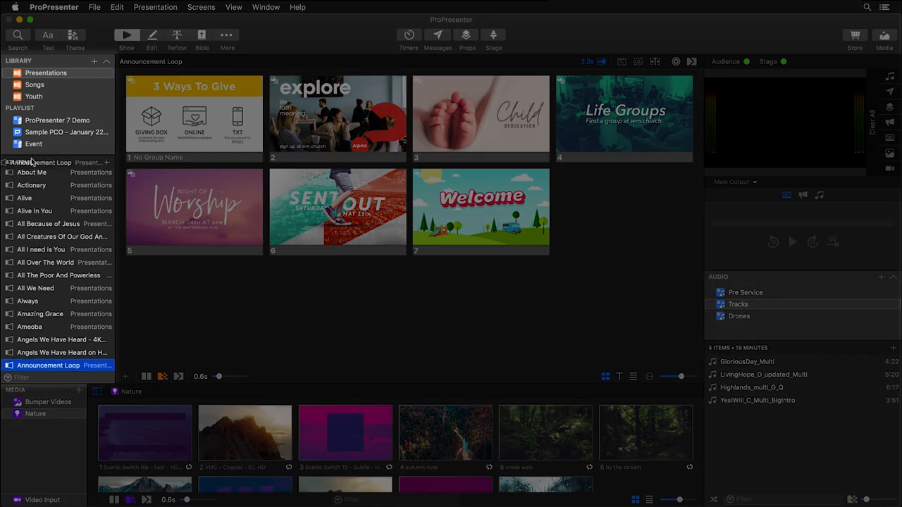
# Add Announcement Loop to the Event playlist and open that playlist
pyautogui.click(34, 144)
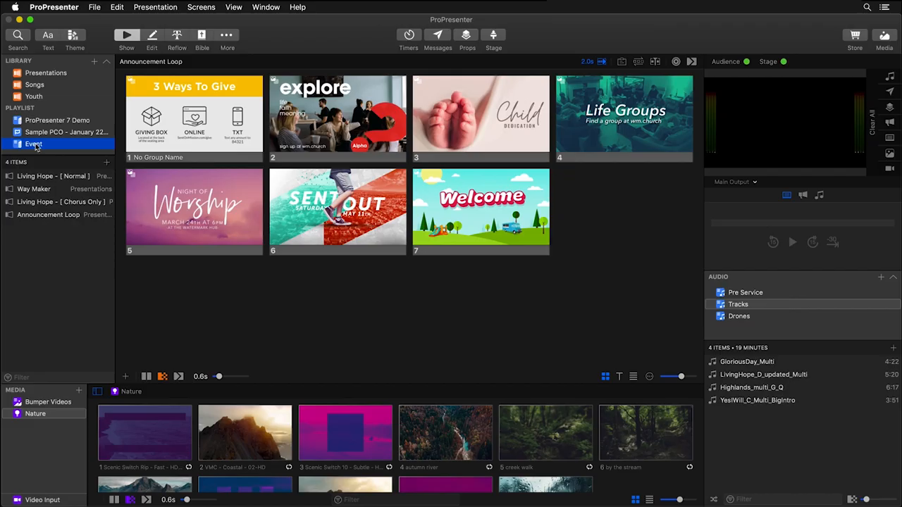
# Create a new presentation named "Event Notes" in the Presentations library using the Title slide of the Stock Capture theme
pyautogui.click(94, 7)
pyautogui.click(105, 22)
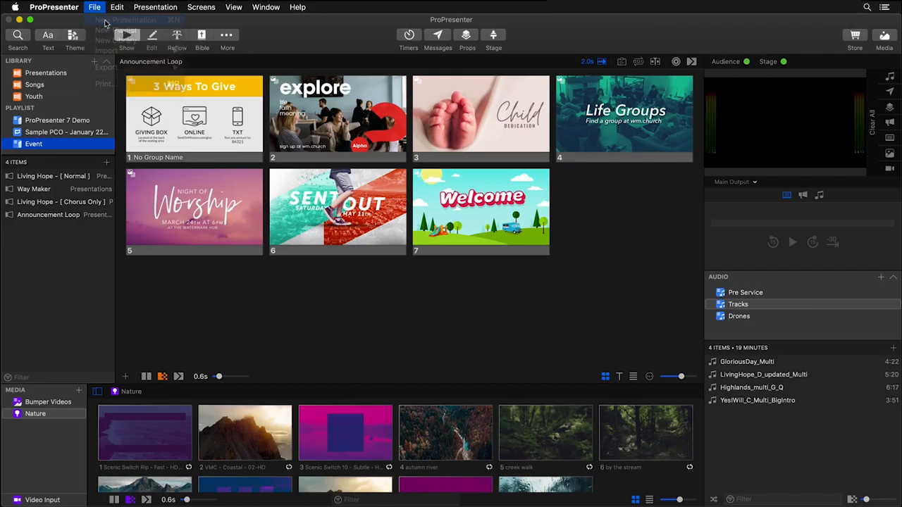
pyautogui.write('Event Notes')
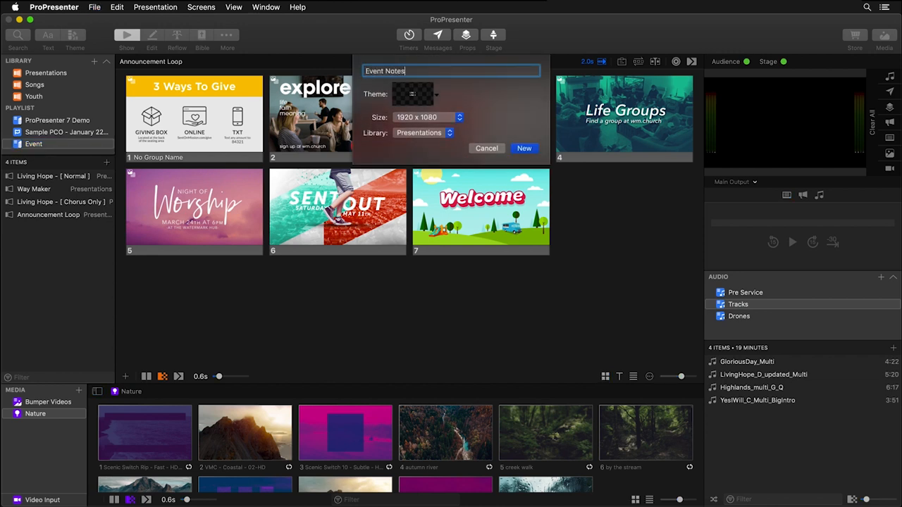
pyautogui.click(421, 95)
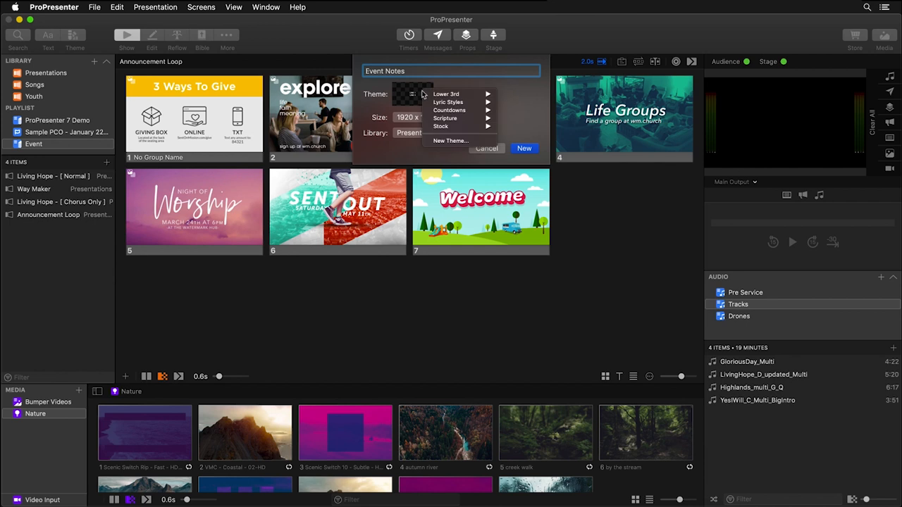
pyautogui.moveTo(458, 130)
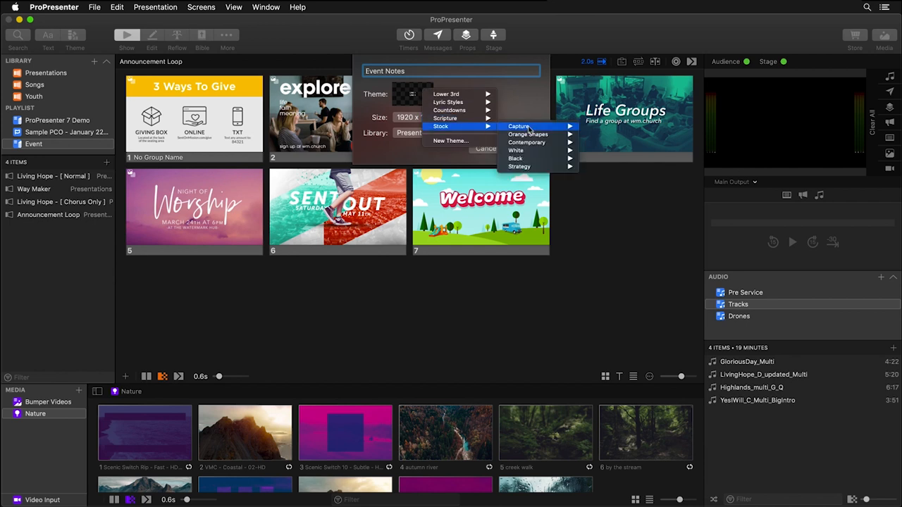
pyautogui.moveTo(530, 128)
pyautogui.click(614, 161)
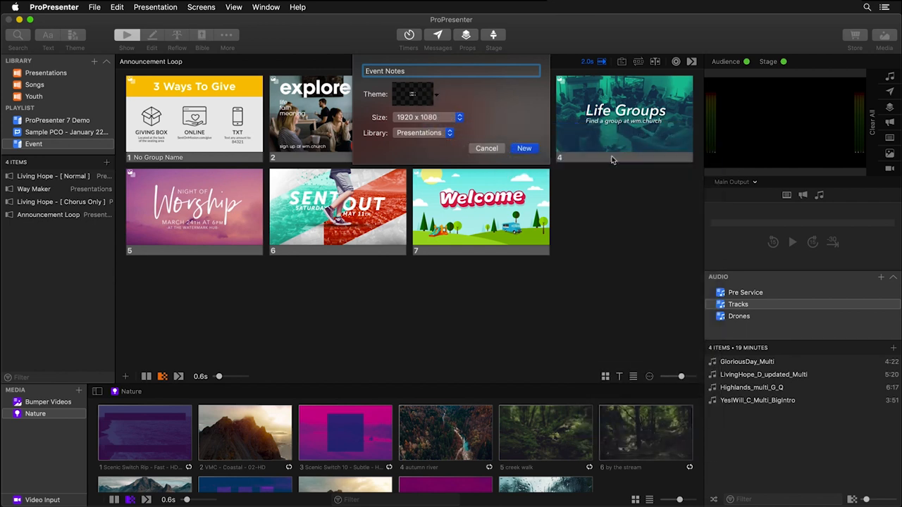
pyautogui.press('Return')
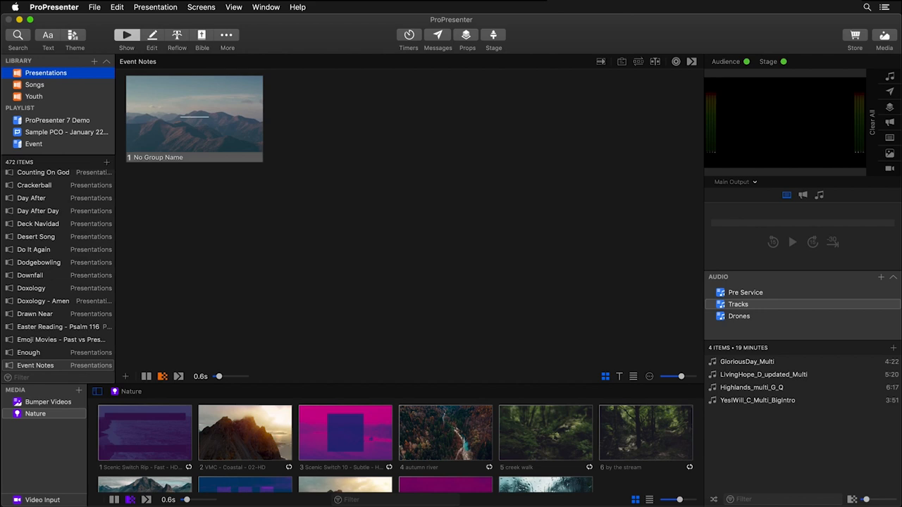
# Open Event Notes for editing and replace the first slide's title text with "ABOVE ALL"
pyautogui.click(152, 36)
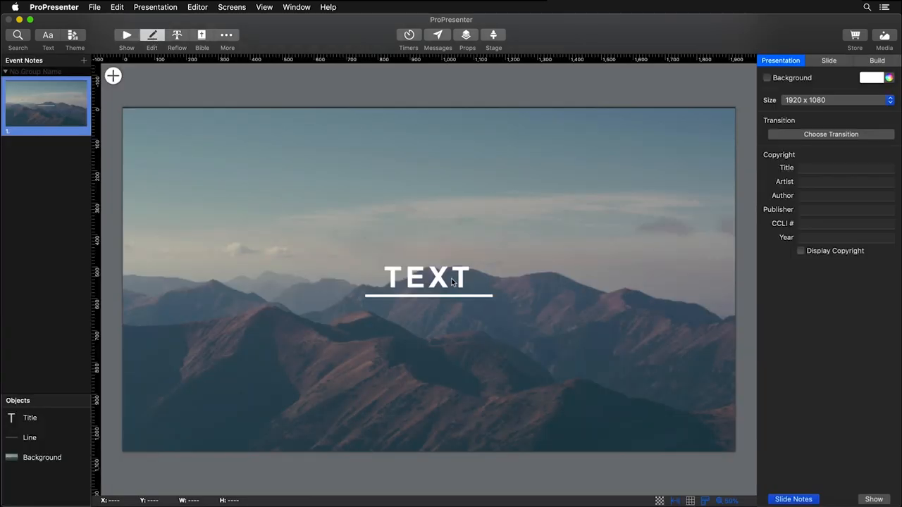
pyautogui.click(452, 281)
pyautogui.doubleClick(452, 282)
pyautogui.write('ABOV')
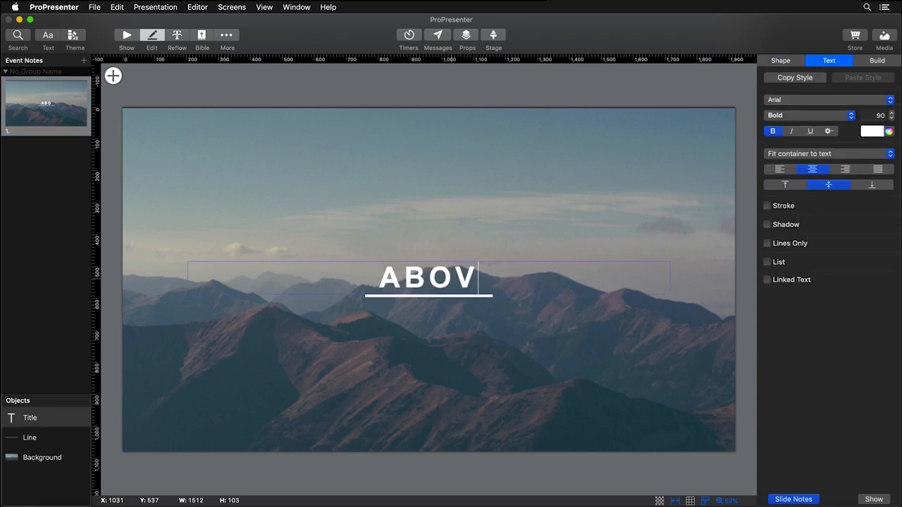
pyautogui.write('E ALL')
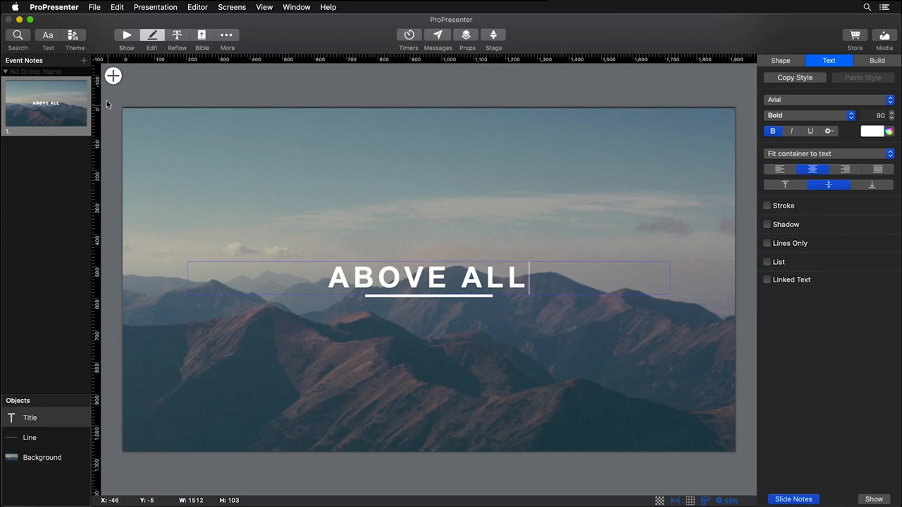
# Add a General Points slide from the Stock Capture theme to Event Notes
pyautogui.click(85, 63)
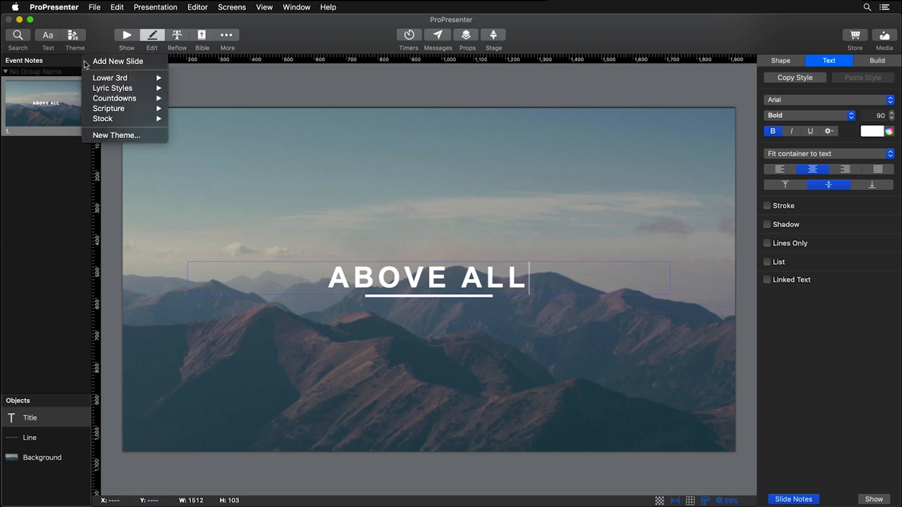
pyautogui.moveTo(115, 124)
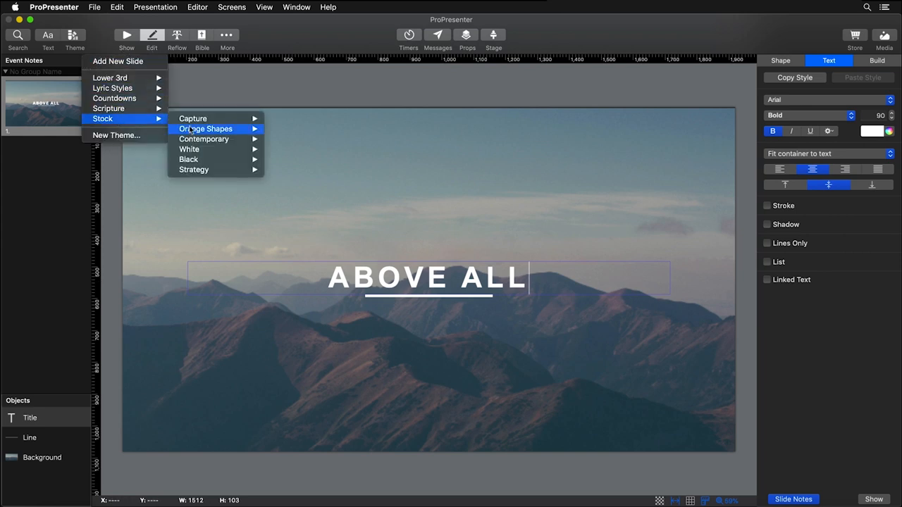
pyautogui.moveTo(212, 120)
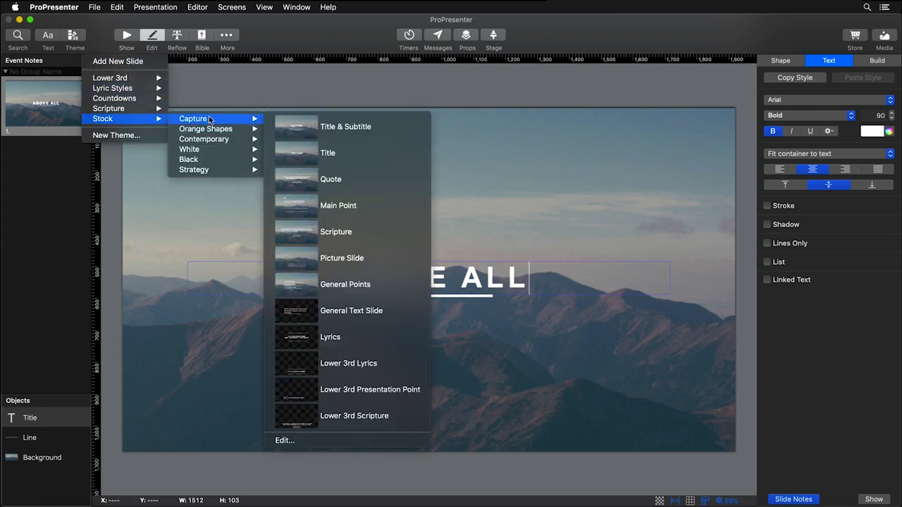
pyautogui.click(356, 287)
# Fill the new slide's three text lines with "Point 1", "Point 2" and "Point 3"
pyautogui.doubleClick(282, 243)
pyautogui.write('Point 1')
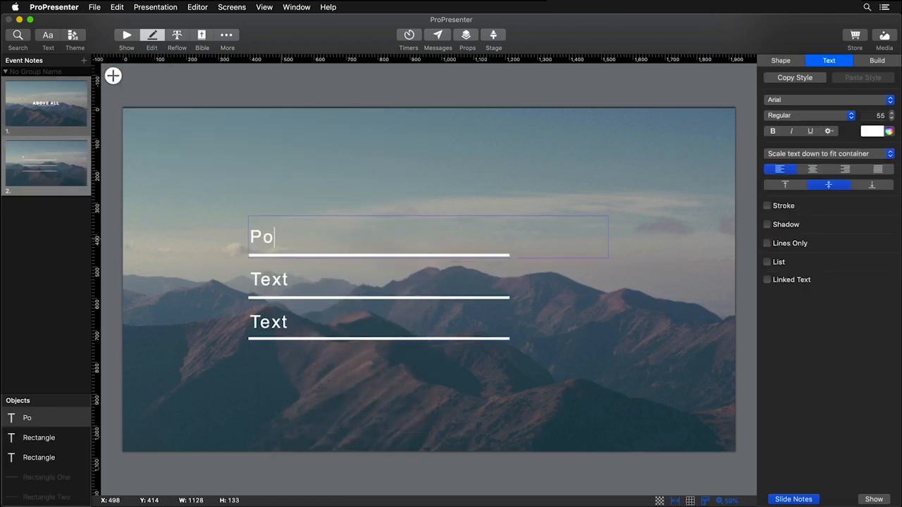
pyautogui.doubleClick(272, 280)
pyautogui.write('Point 2')
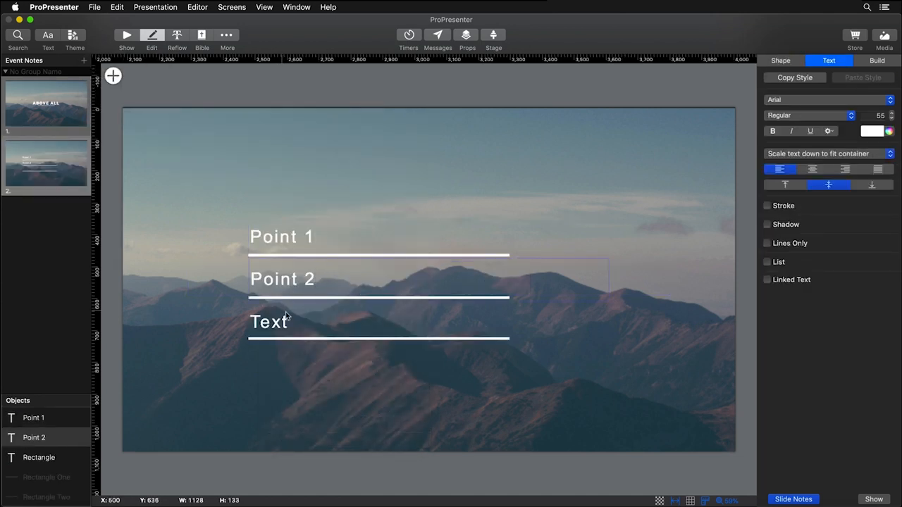
pyautogui.doubleClick(279, 324)
pyautogui.write('Point 3')
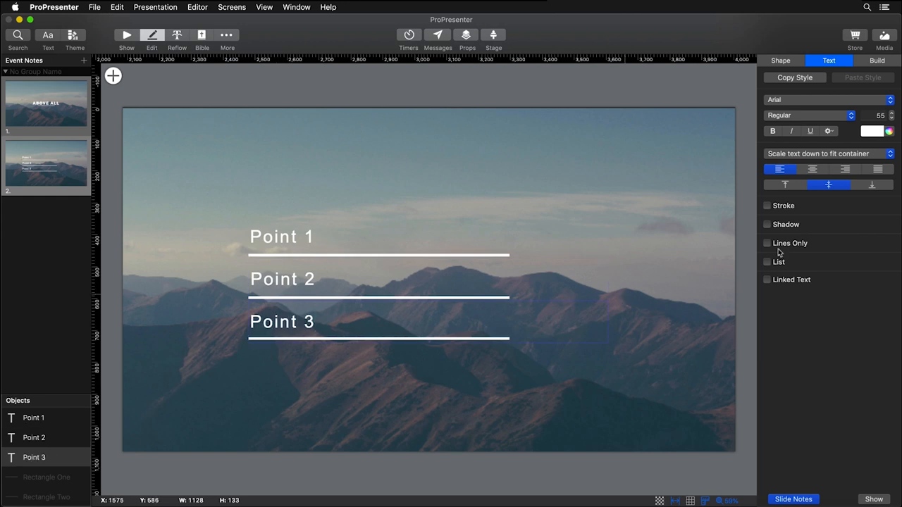
# Check the points slide's build order and present that slide live, revealing all three points
pyautogui.click(878, 63)
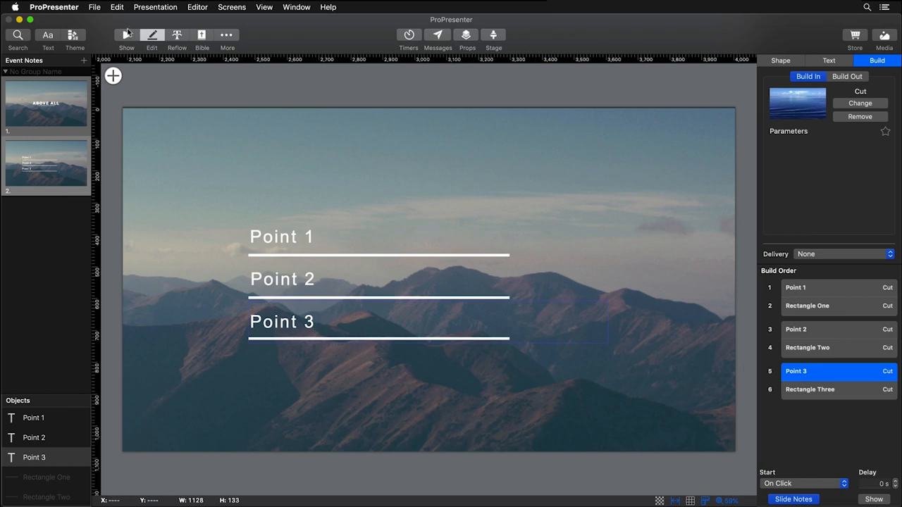
pyautogui.click(127, 37)
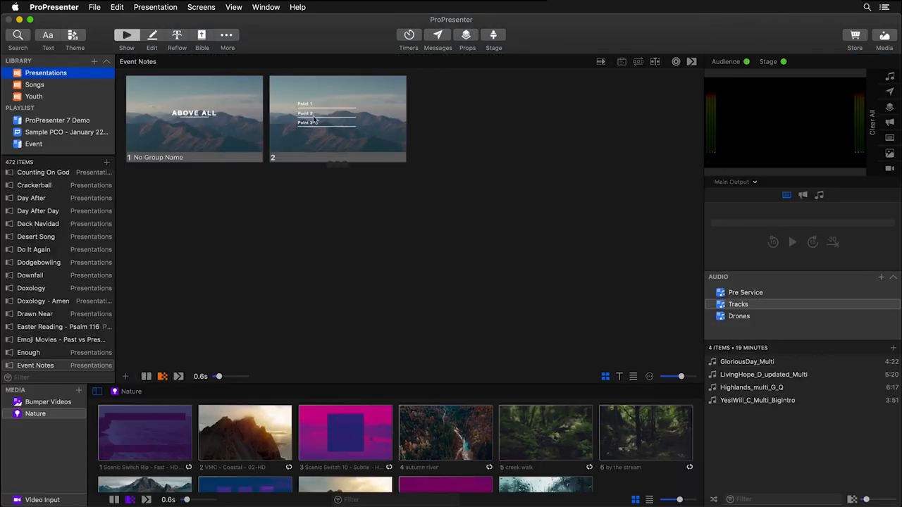
pyautogui.click(348, 145)
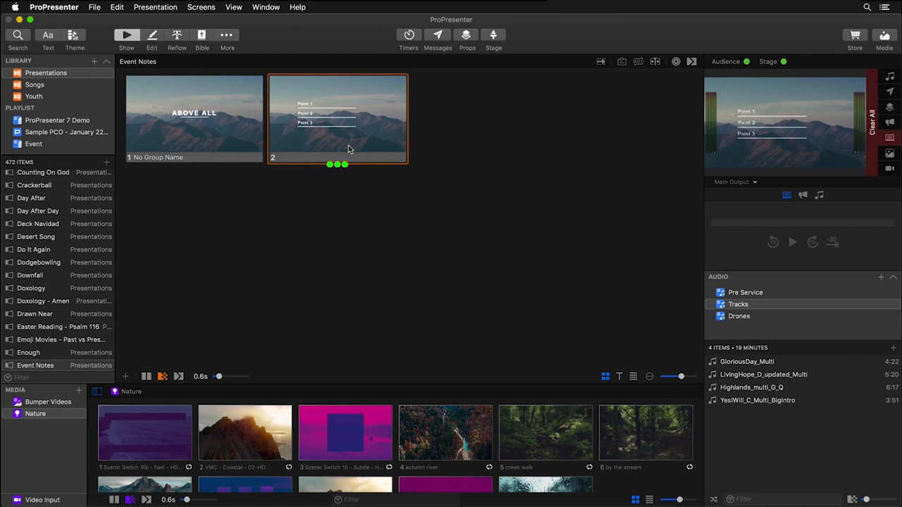
# Add another Stock Capture theme slide to Event Notes with the lines "Above all my fears", "Above all my worries" and "Above all my hopes"
pyautogui.click(151, 35)
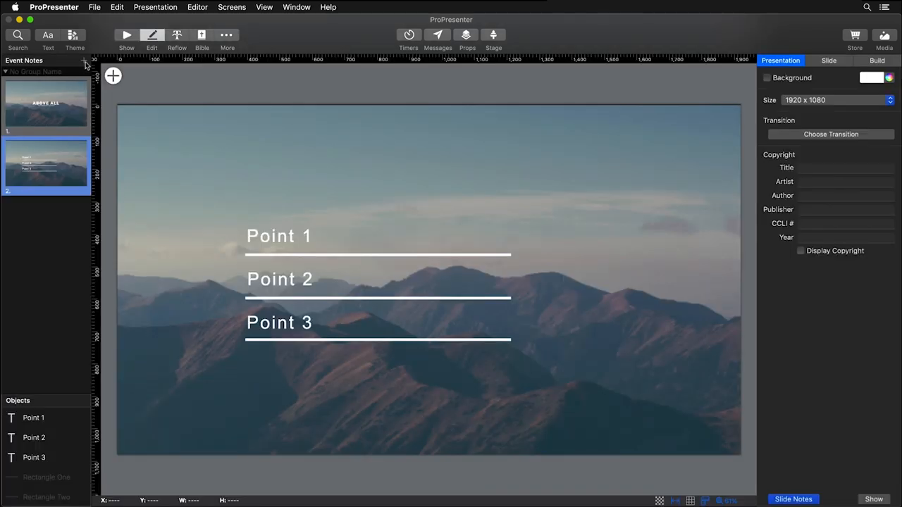
pyautogui.click(84, 62)
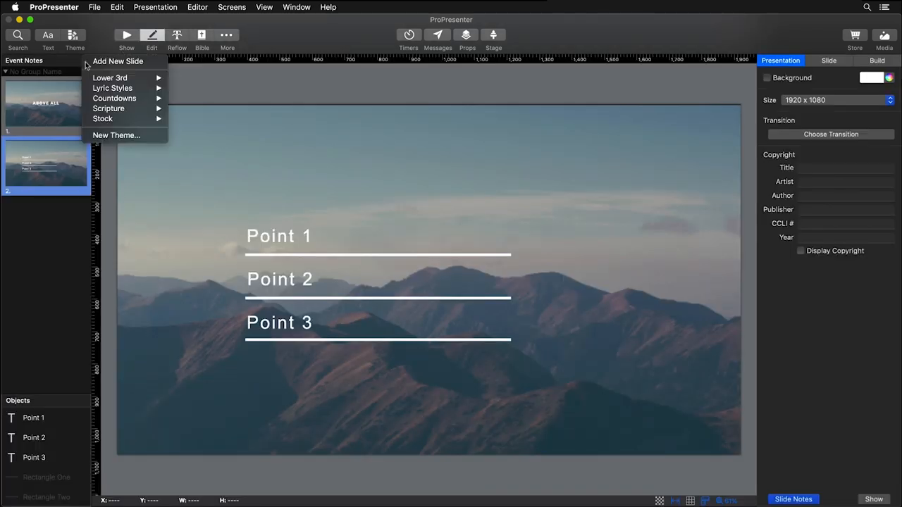
pyautogui.moveTo(121, 124)
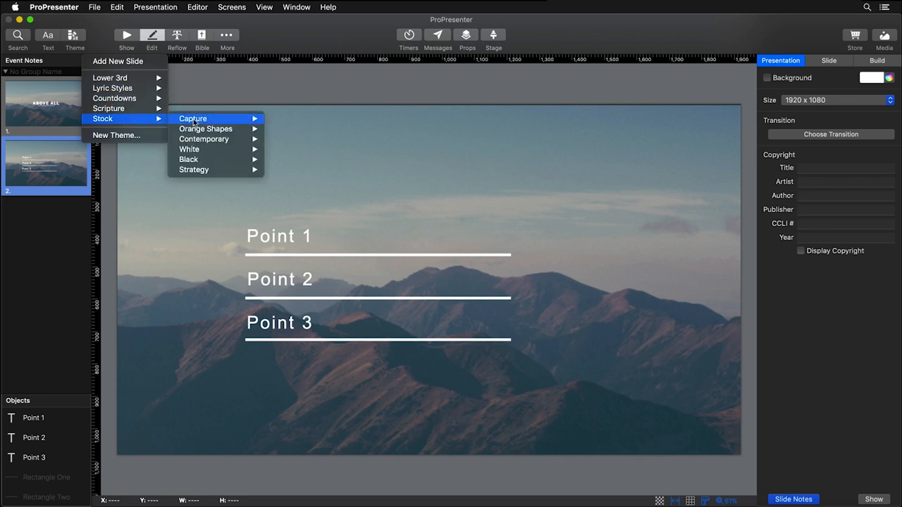
pyautogui.moveTo(194, 122)
pyautogui.click(337, 311)
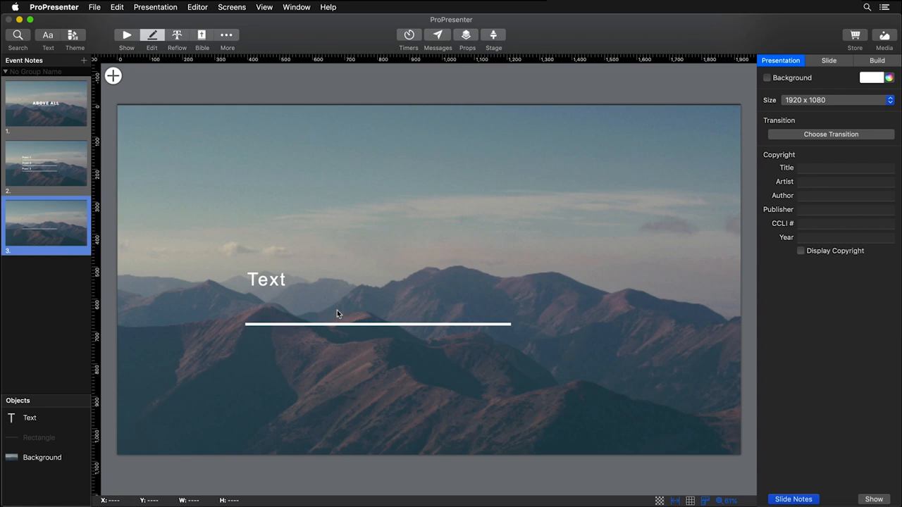
pyautogui.doubleClick(337, 310)
pyautogui.write('Above all my fears Above all my worries Above all my hopes')
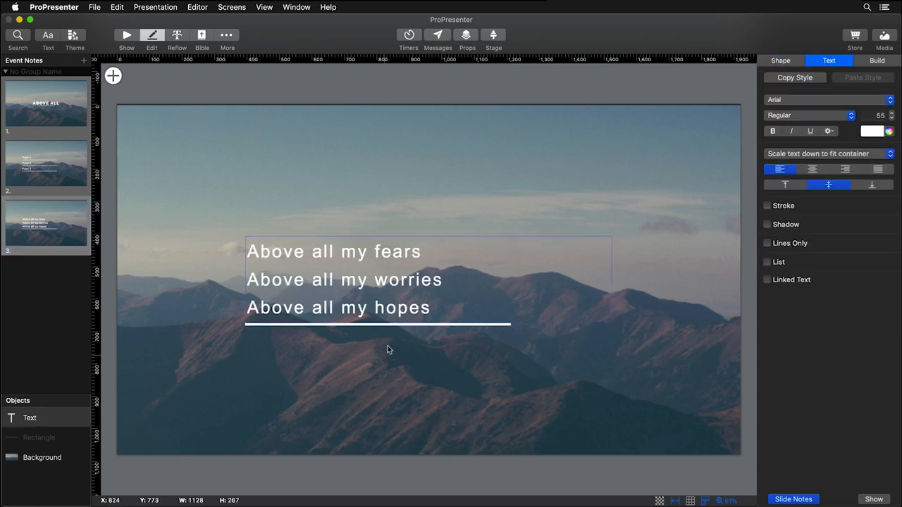
# Underline the words "fears", "worries" and "hopes" in the third slide's text
pyautogui.doubleClick(377, 255)
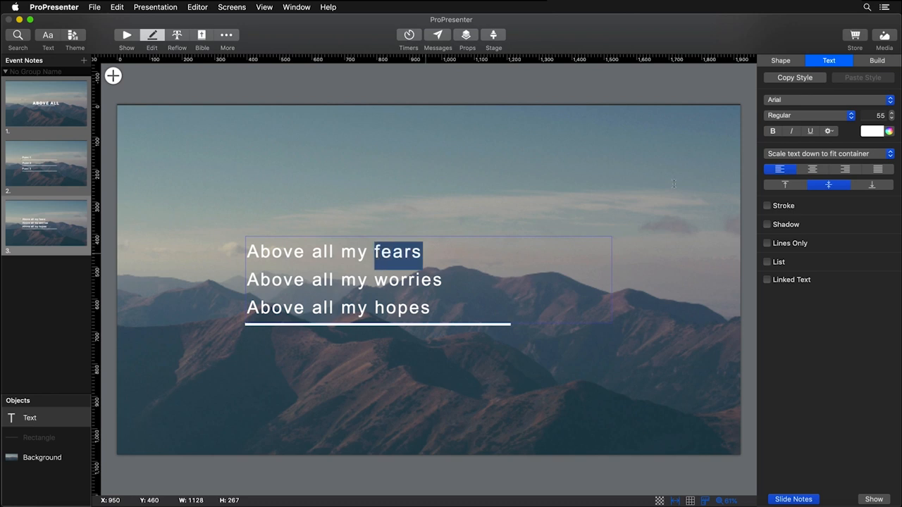
pyautogui.click(812, 134)
pyautogui.moveTo(444, 282); pyautogui.dragTo(375, 282)
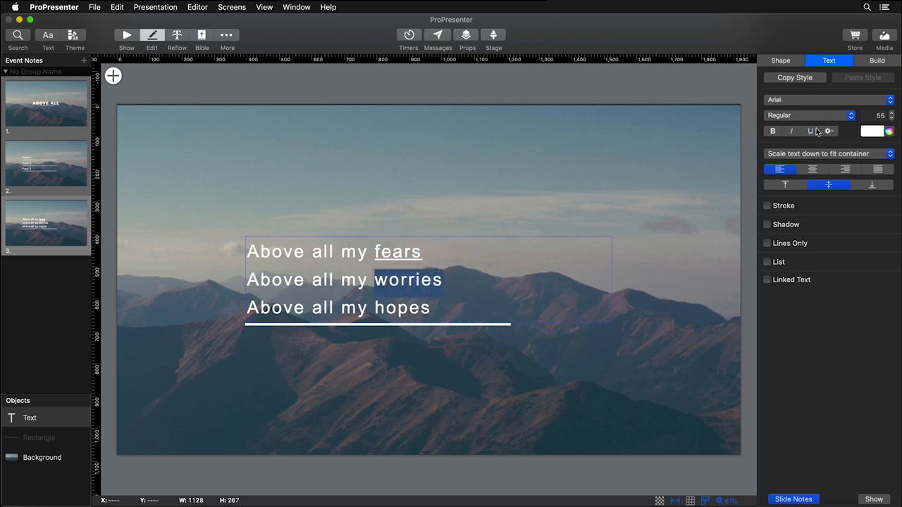
pyautogui.click(811, 131)
pyautogui.click(374, 308)
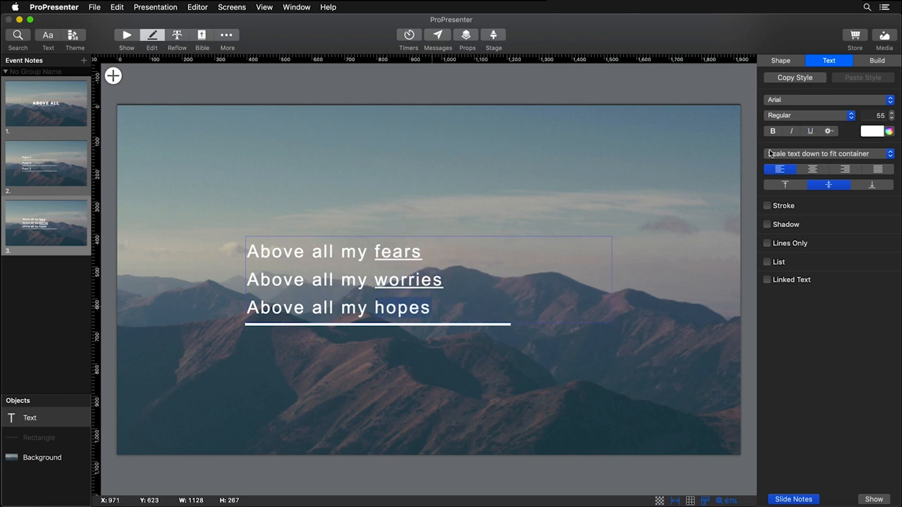
pyautogui.click(811, 131)
# Give the third slide's text a build-in with Underline delivery and the Dissolve transition
pyautogui.click(878, 62)
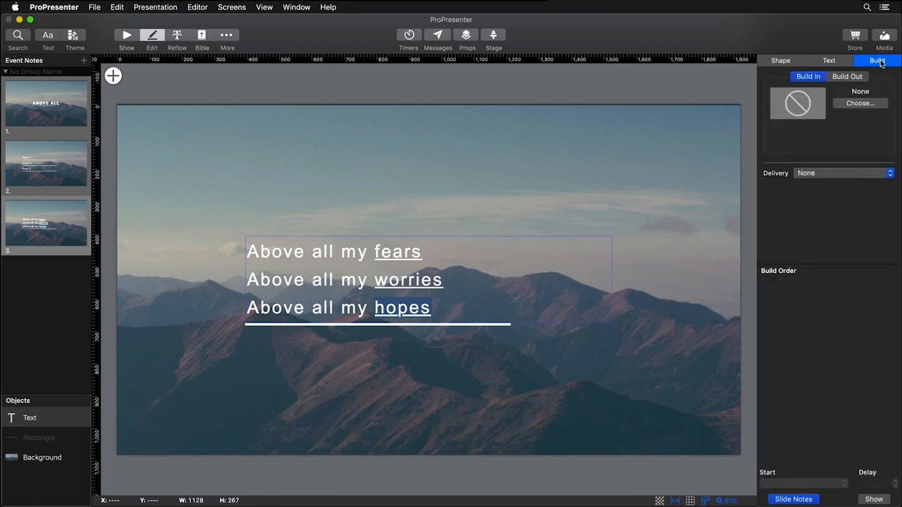
pyautogui.click(827, 177)
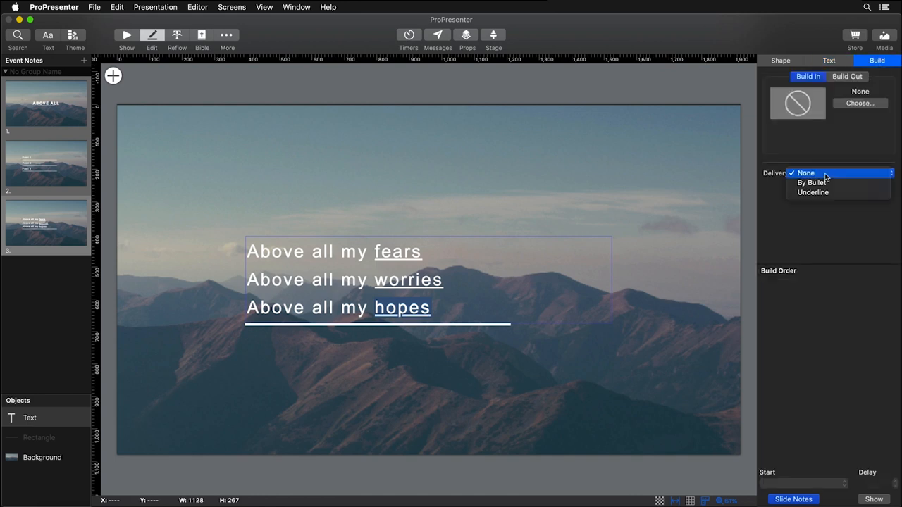
pyautogui.click(824, 192)
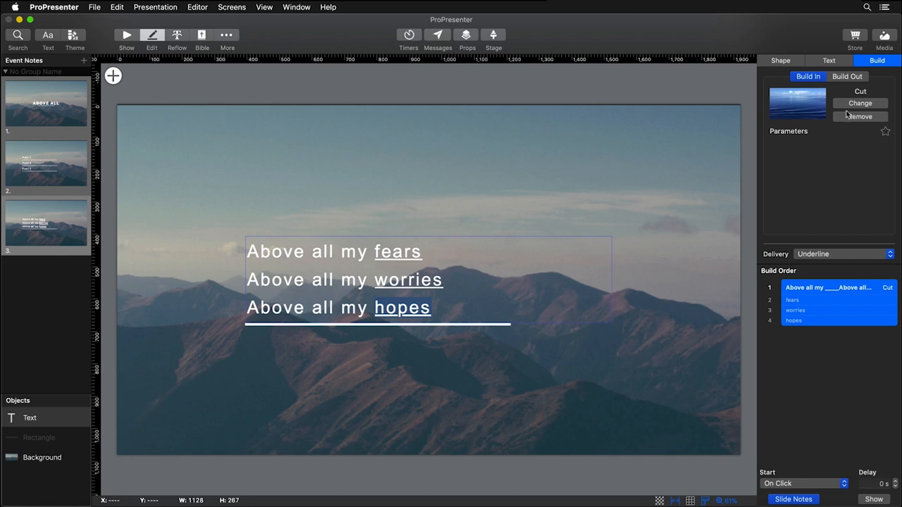
pyautogui.click(859, 105)
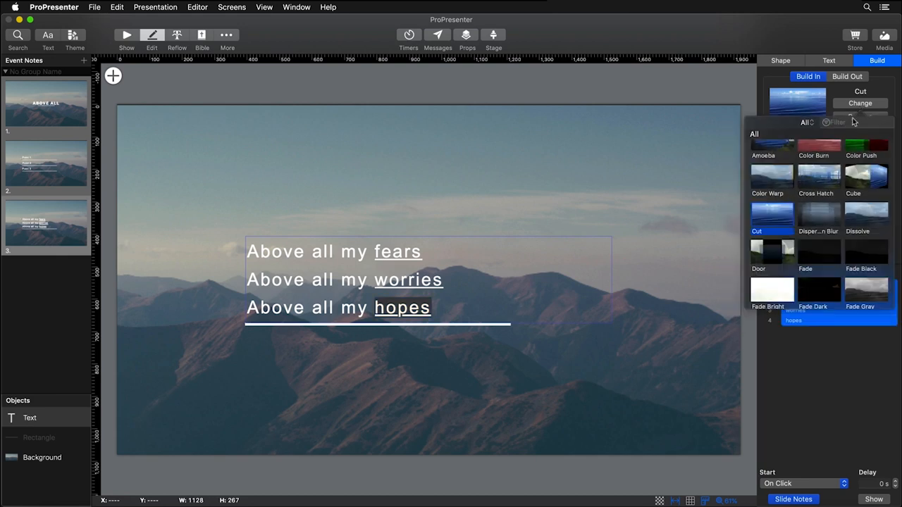
pyautogui.click(859, 224)
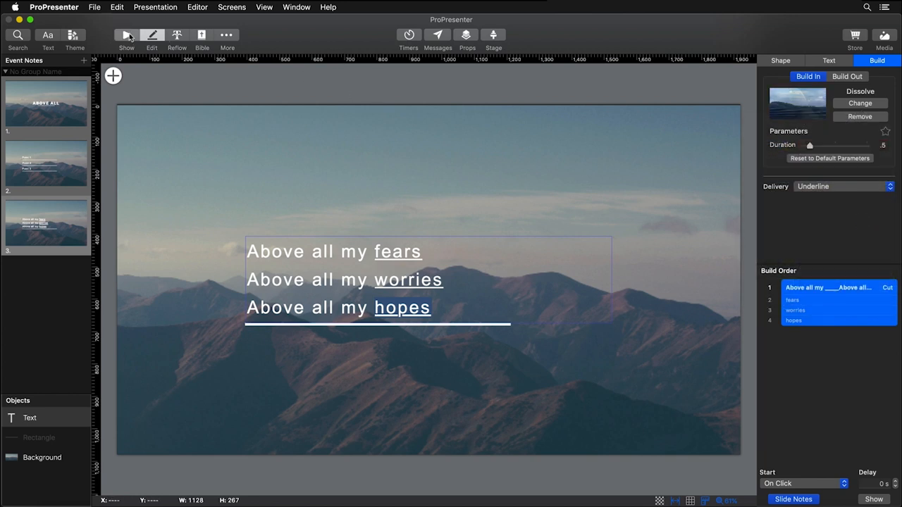
# Present the third Event Notes slide live and reveal its text and all three underlined words one by one
pyautogui.click(128, 35)
pyautogui.click(471, 103)
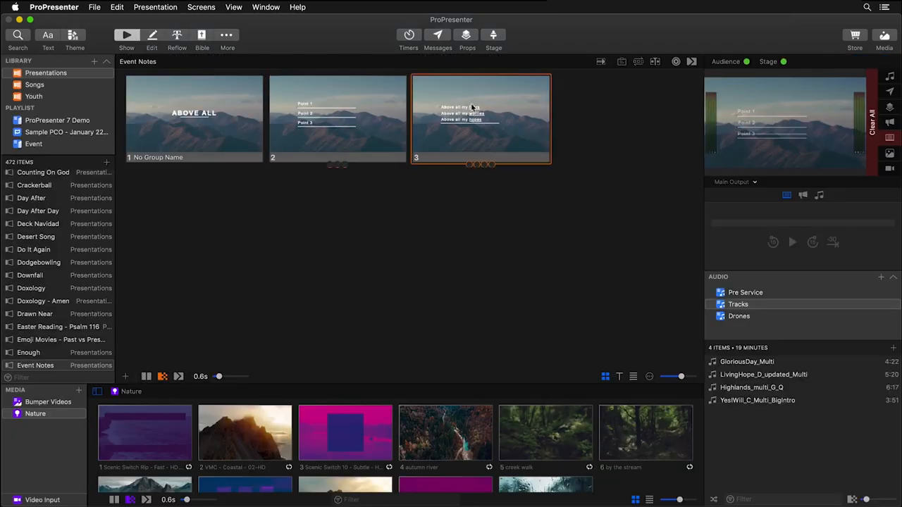
pyautogui.press('Right')
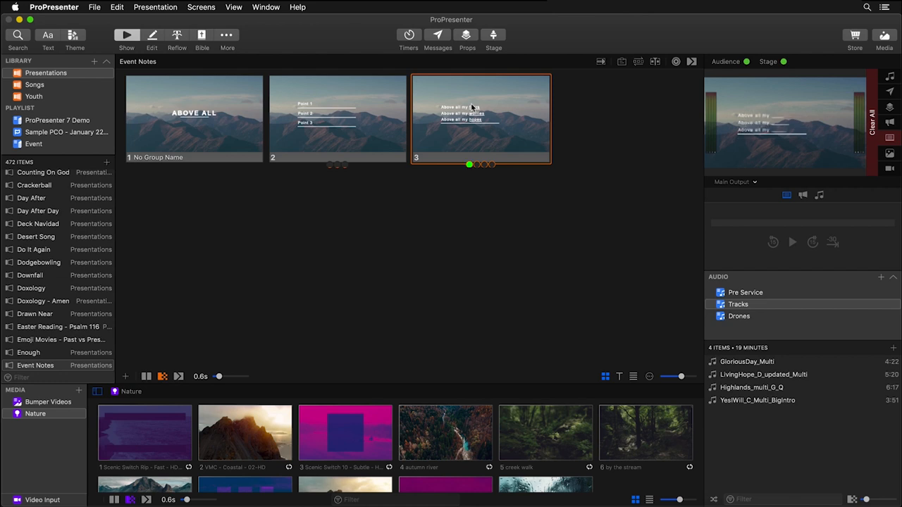
pyautogui.press('Right')
pyautogui.press('Right')
pyautogui.press('Right')
# Search the New Living Translation Bible for "Above All" and load the verse Colossians 3:14 as a slide
pyautogui.click(201, 36)
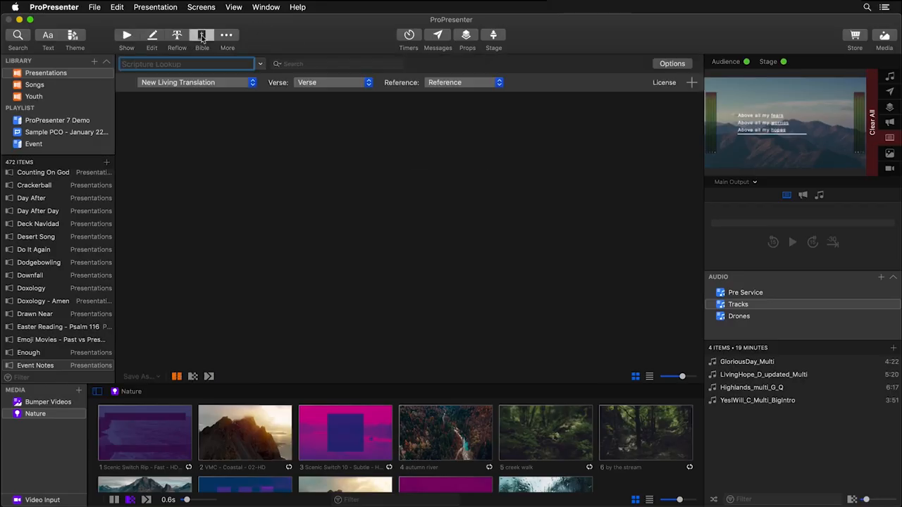
pyautogui.click(261, 64)
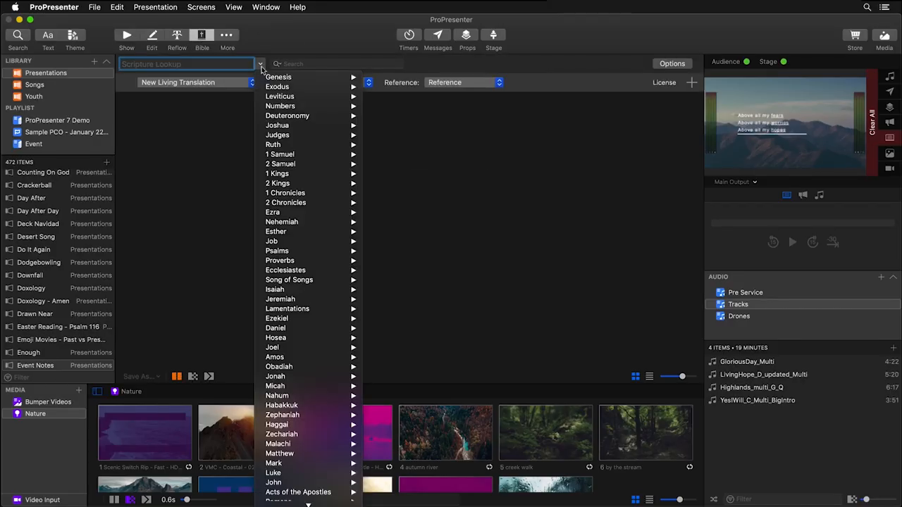
pyautogui.click(215, 64)
pyautogui.click(296, 63)
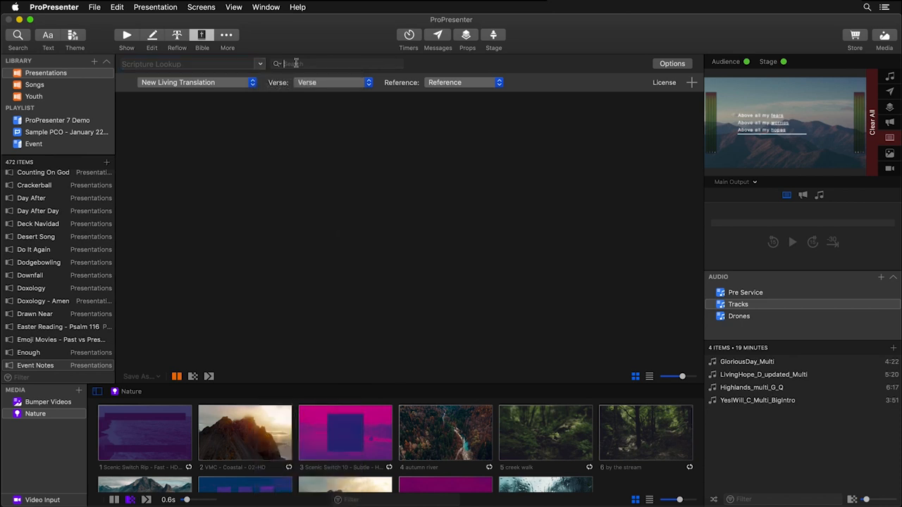
pyautogui.write('Above All')
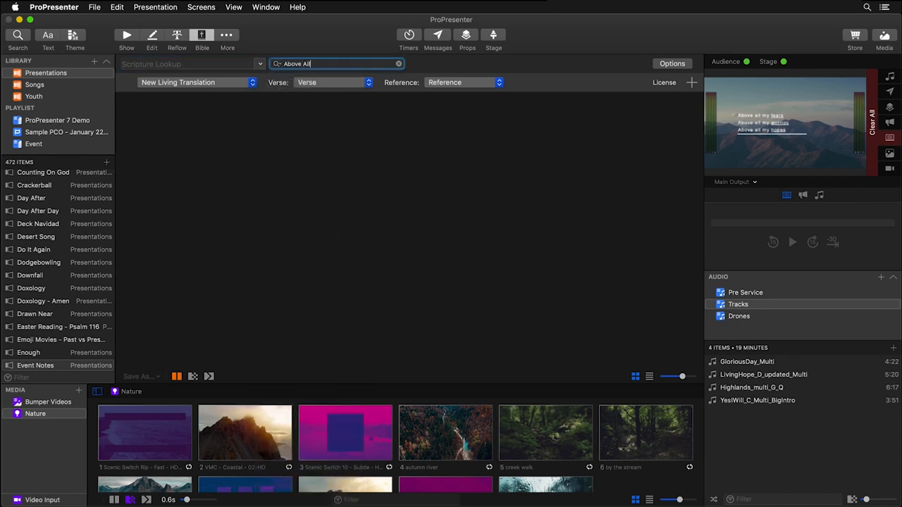
pyautogui.press('Return')
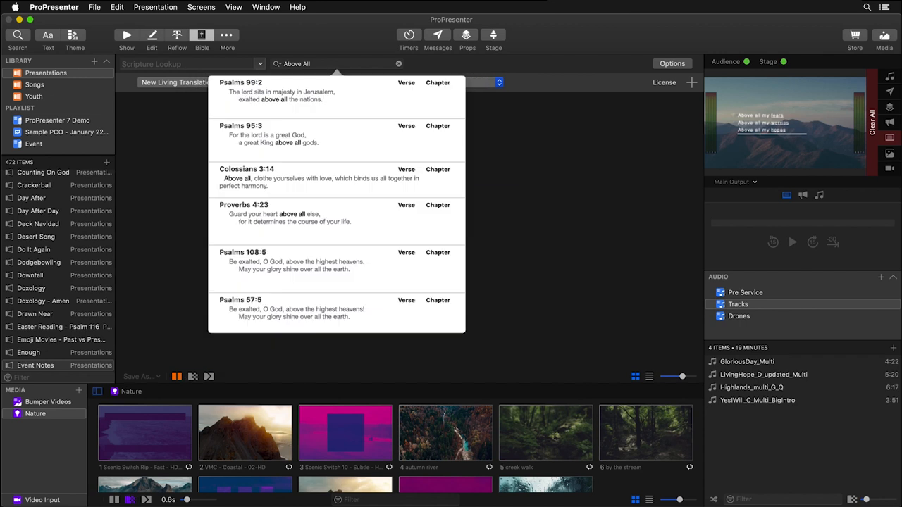
pyautogui.click(407, 170)
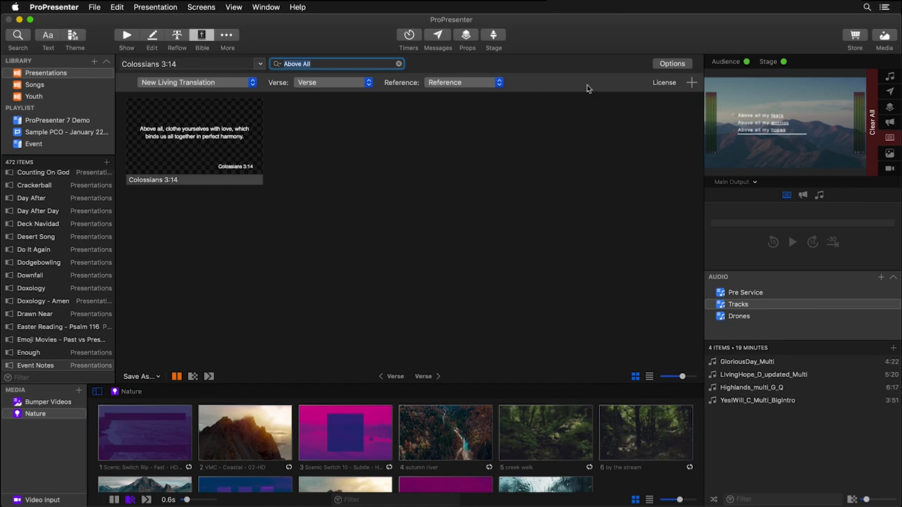
# Change the Bible slide theme to the scripture slide of the Stock Capture theme
pyautogui.click(672, 64)
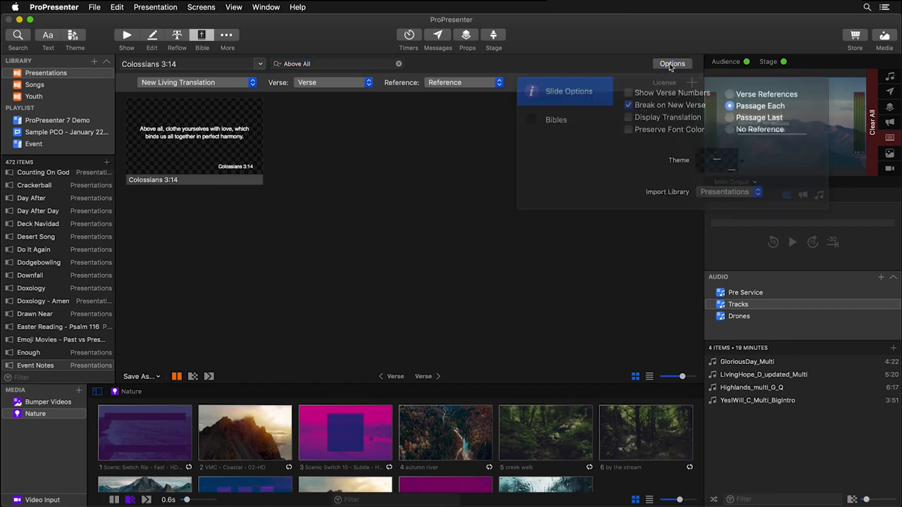
pyautogui.click(715, 155)
pyautogui.moveTo(735, 196)
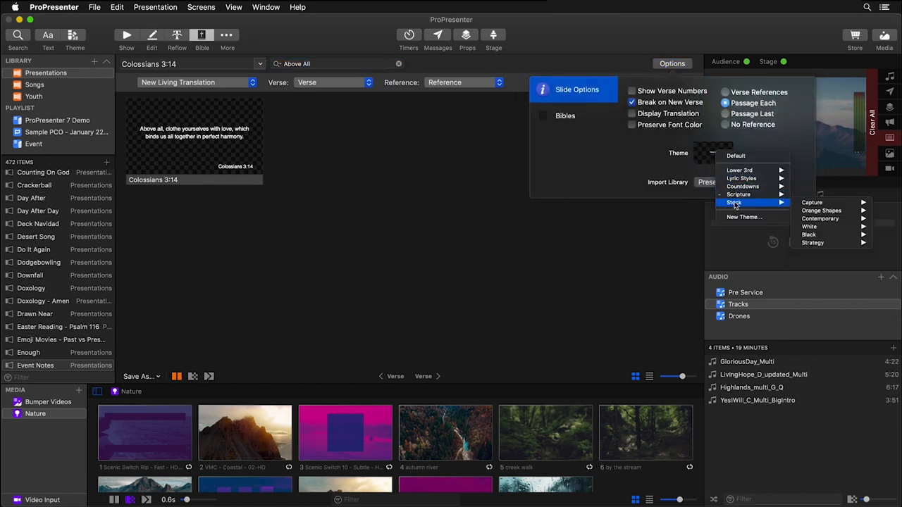
pyautogui.moveTo(800, 204)
pyautogui.click(722, 304)
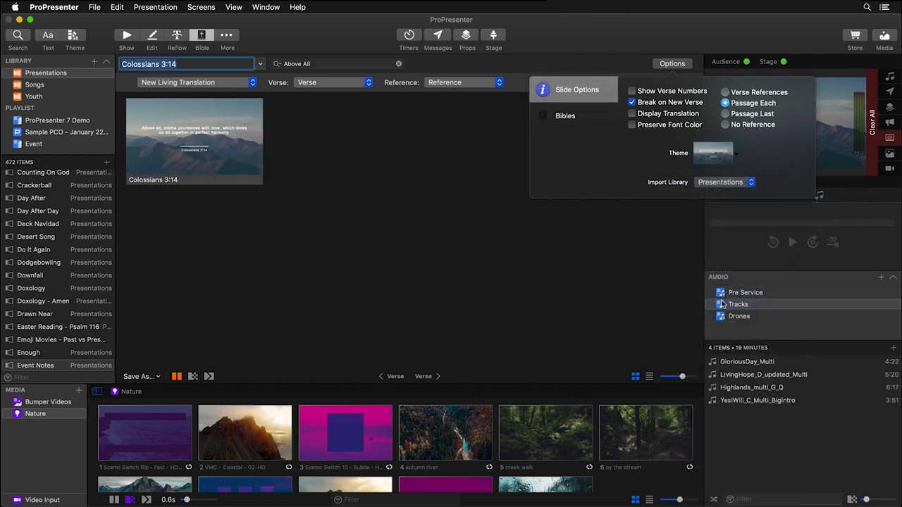
# Copy the Colossians 3:14 slide to the selected Event Notes presentation and return to its slide overview
pyautogui.click(151, 379)
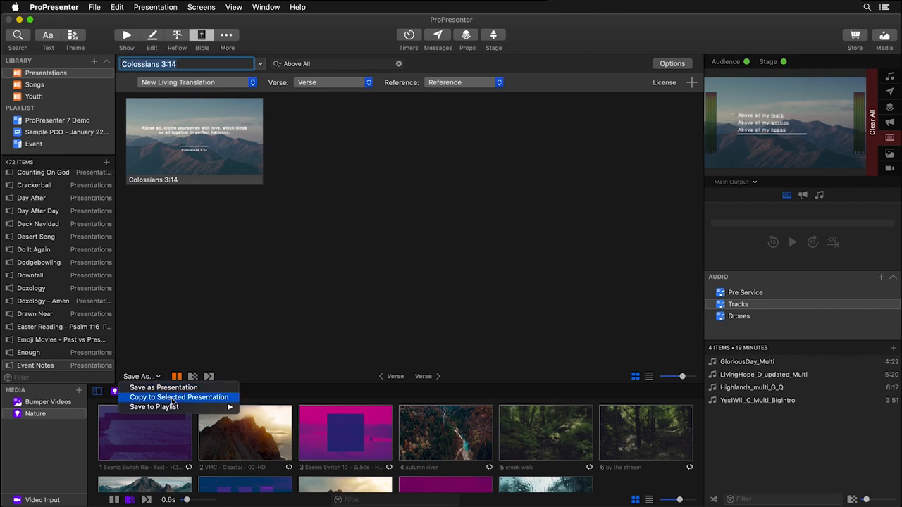
pyautogui.click(171, 398)
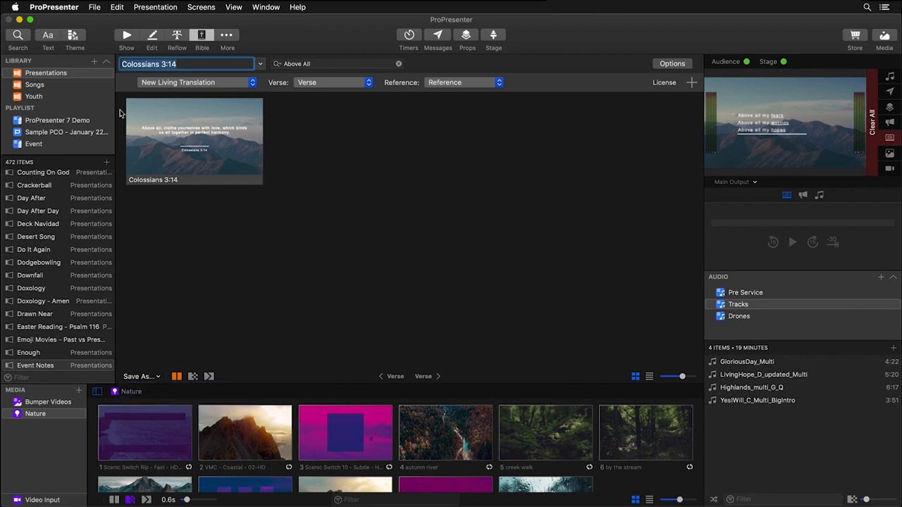
pyautogui.click(127, 36)
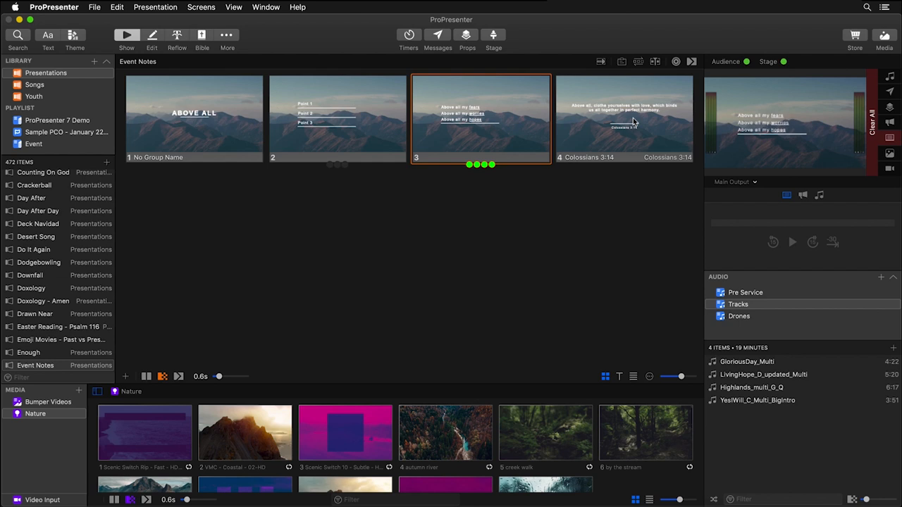
# Add the Event Notes presentation to the Event playlist and open that playlist
pyautogui.rightClick(37, 369)
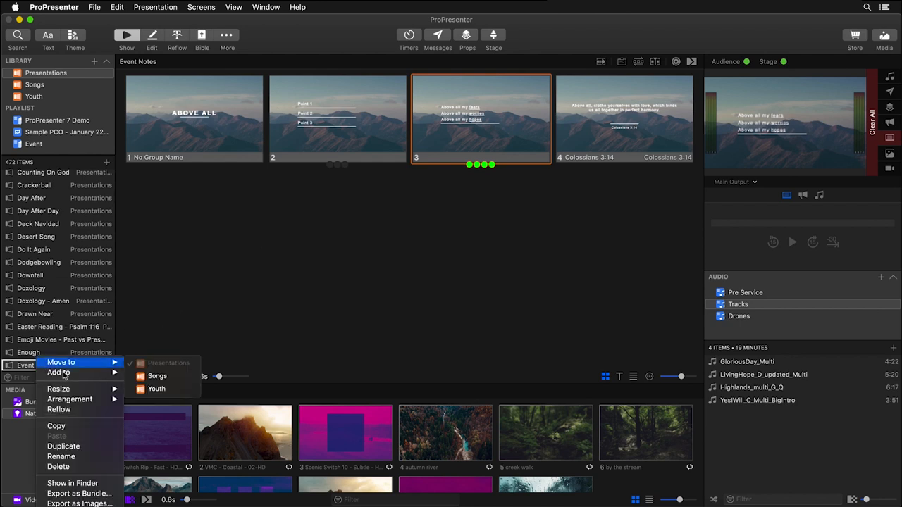
pyautogui.moveTo(70, 375)
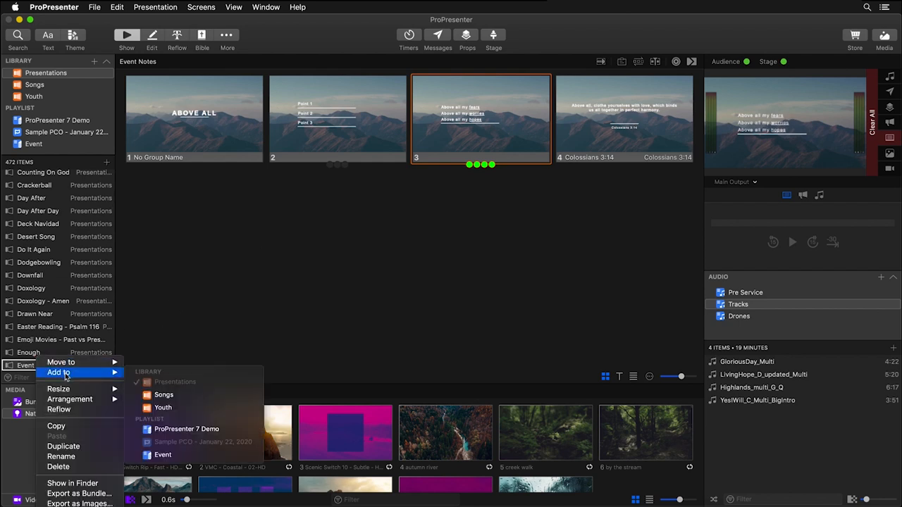
pyautogui.click(165, 457)
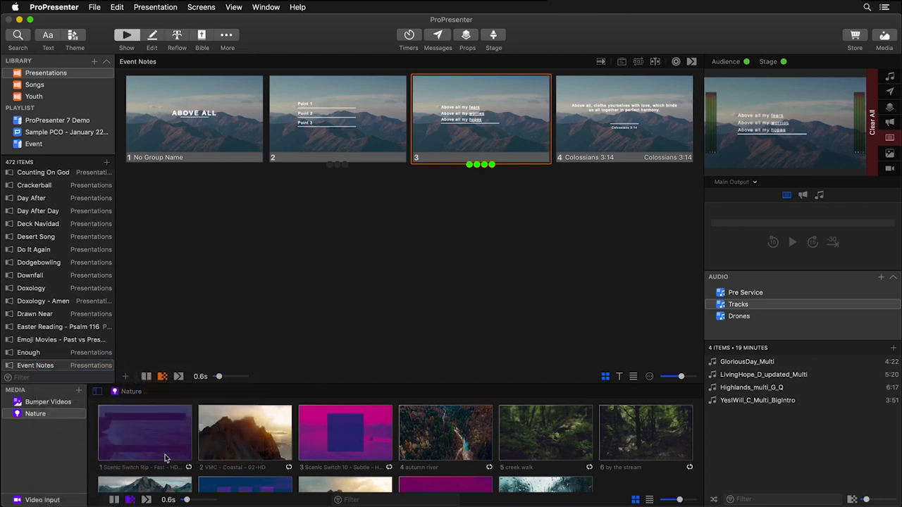
pyautogui.click(39, 145)
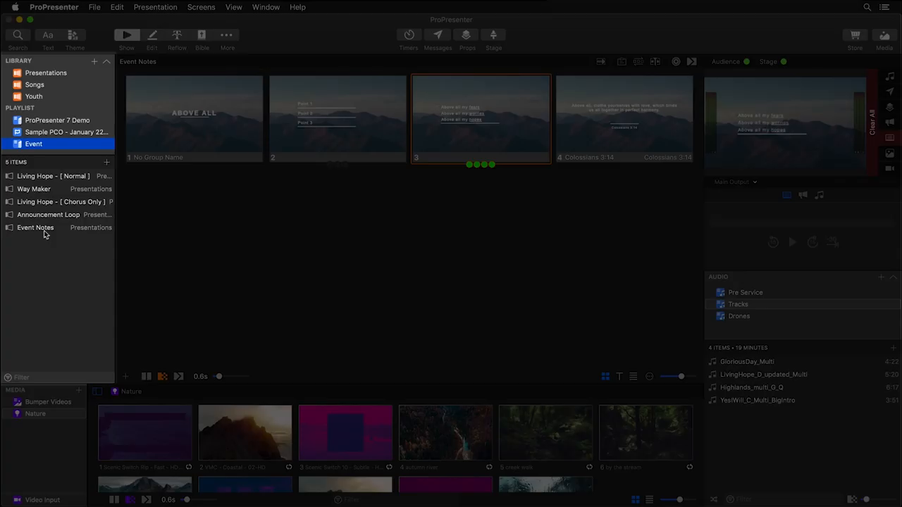
# Add two headers named "Pre Event" and "Songs" to the Event playlist
pyautogui.click(107, 162)
pyautogui.click(126, 174)
pyautogui.write('Pre Event')
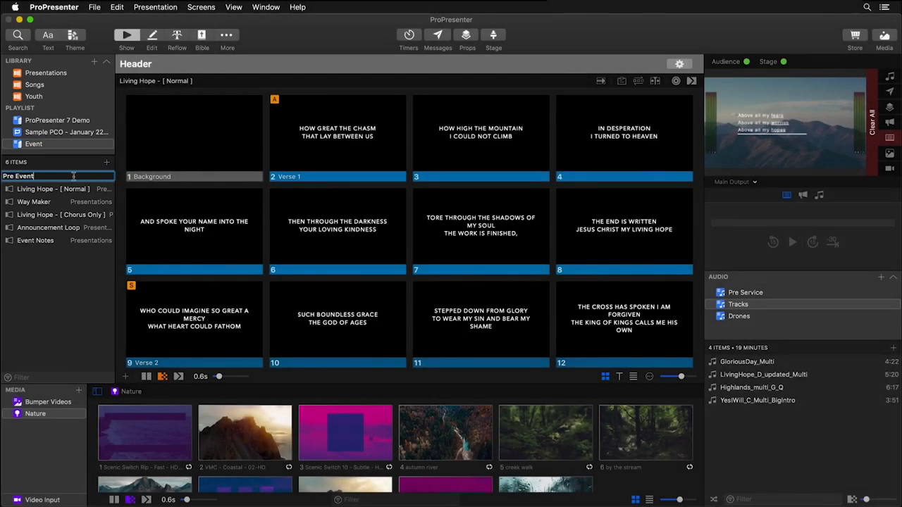
pyautogui.click(107, 162)
pyautogui.click(134, 172)
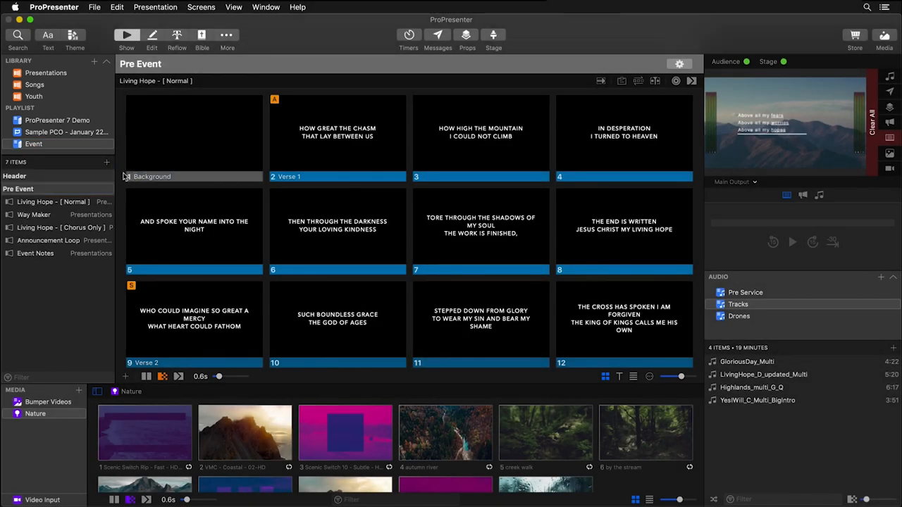
pyautogui.write('Songs')
pyautogui.press('Return')
# Add a third header named "Teaching" to the Event playlist
pyautogui.click(106, 162)
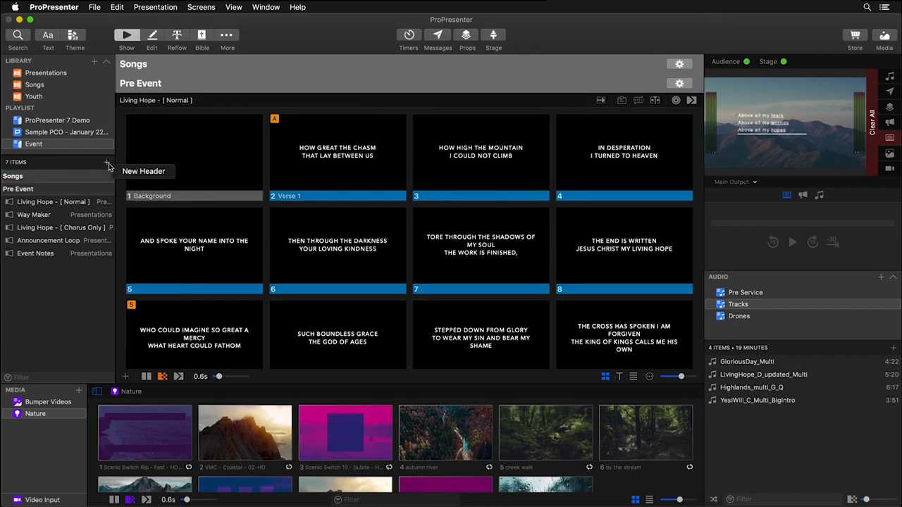
pyautogui.click(129, 174)
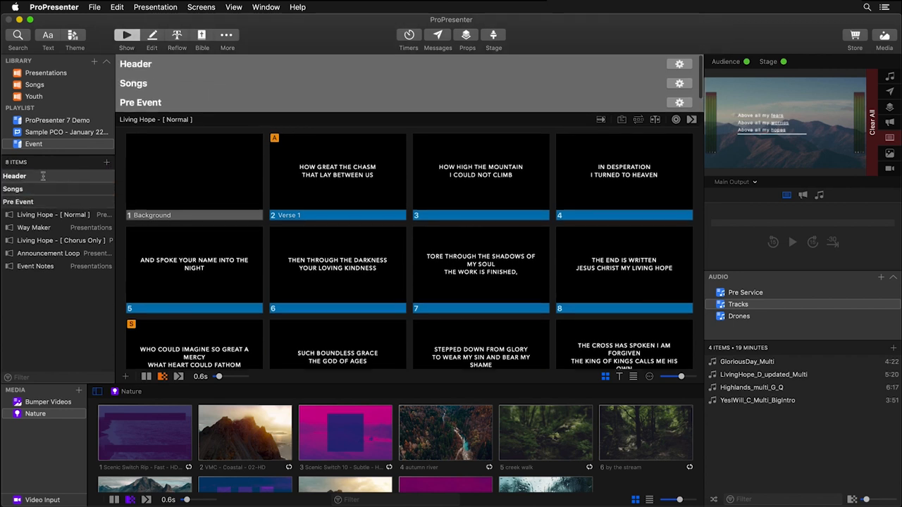
pyautogui.write('Tea')
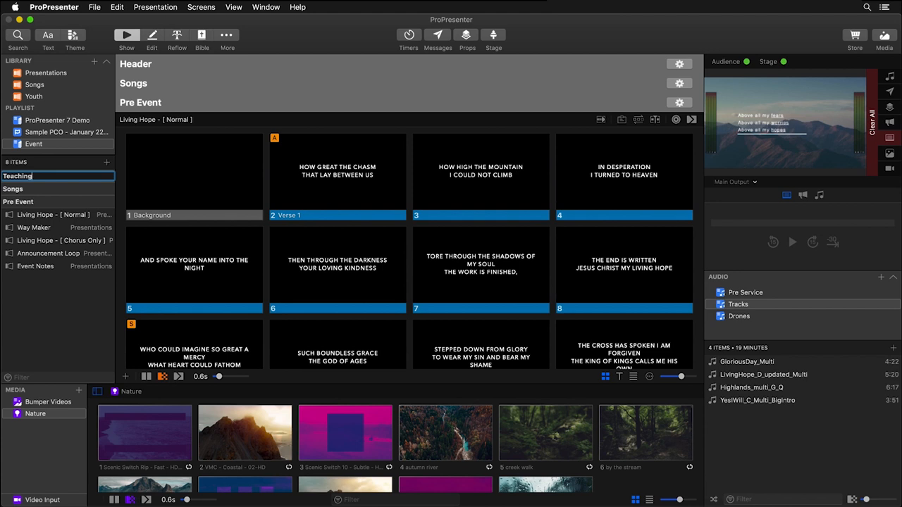
pyautogui.write('ching')
pyautogui.press('Return')
# Arrange the playlist so Announcement Loop sits under Pre Event, the three songs under Songs, and Event Notes under Teaching
pyautogui.moveTo(49, 254); pyautogui.dragTo(31, 227)
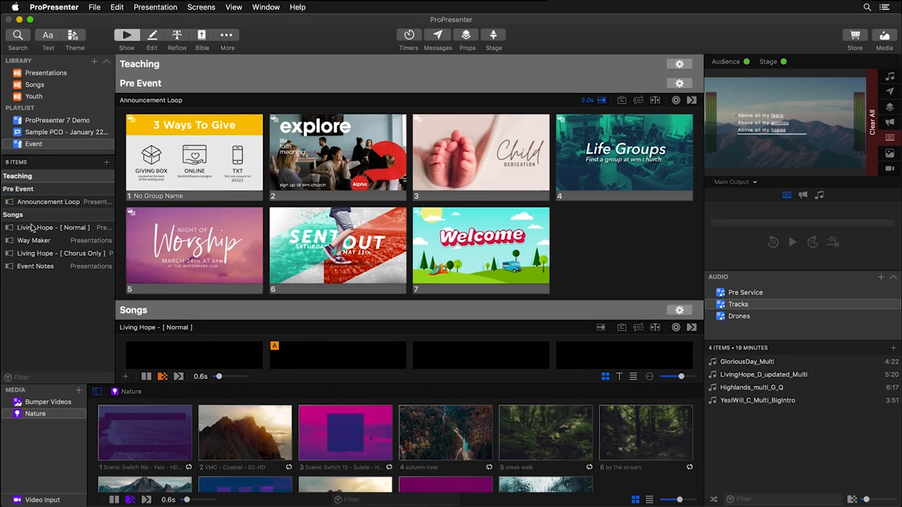
pyautogui.moveTo(40, 175); pyautogui.dragTo(42, 264)
pyautogui.click(41, 266)
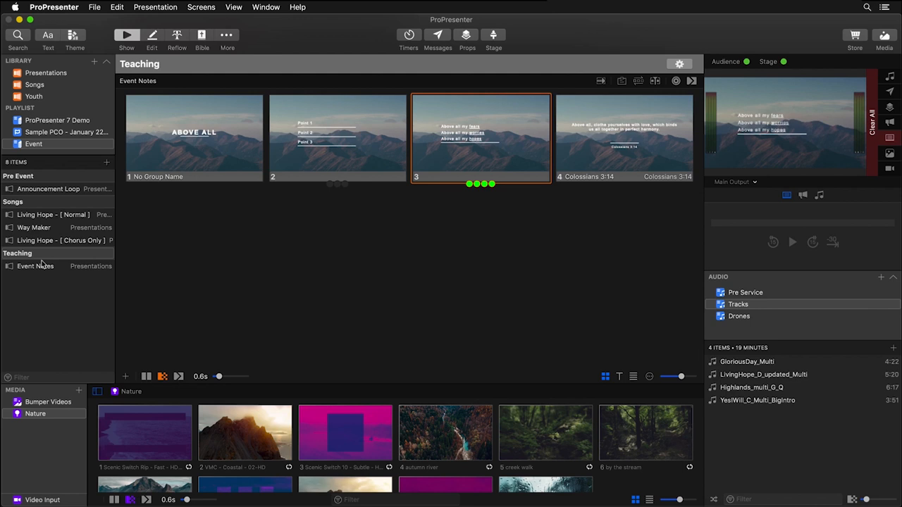
# Change the Teaching header's color to a brown shade from the pencil palette
pyautogui.rightClick(45, 255)
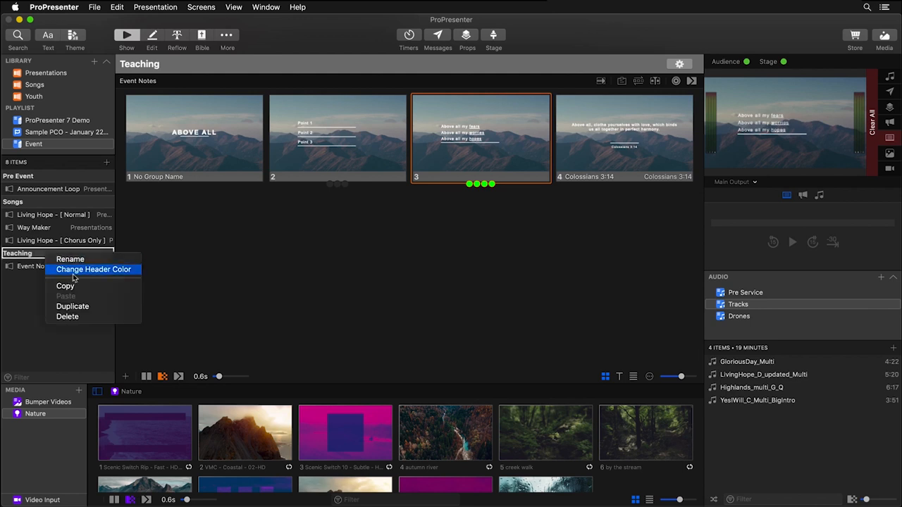
pyautogui.click(76, 269)
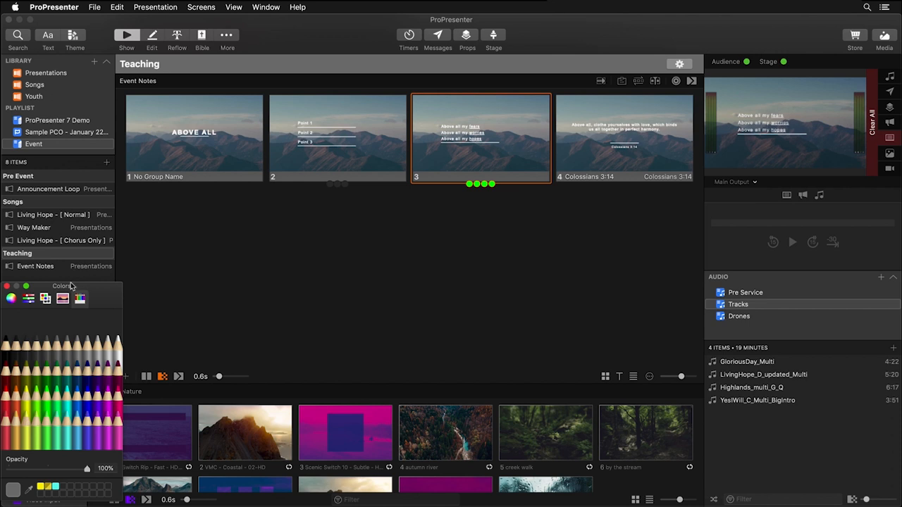
pyautogui.click(15, 372)
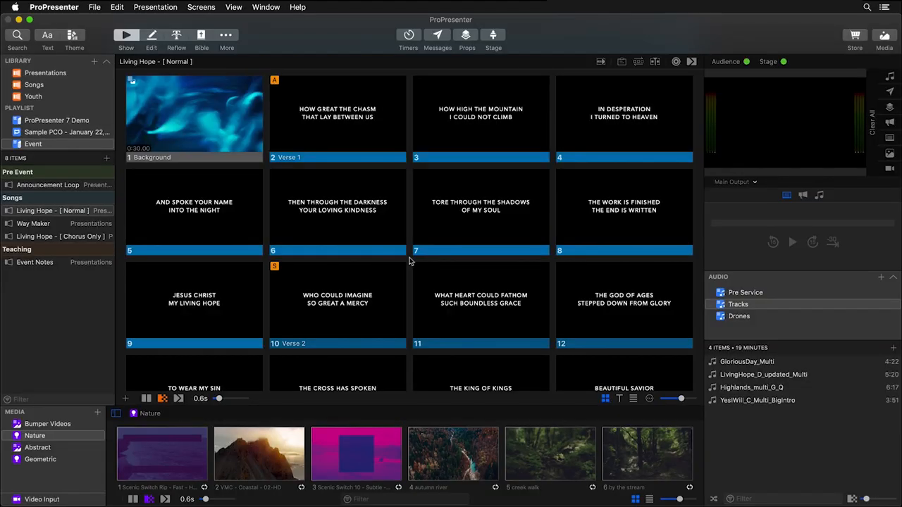
# Present Living Hope's background, Verse 1 and slide 5, advance through slides 6 and 7, and return to slide 6
pyautogui.click(244, 144)
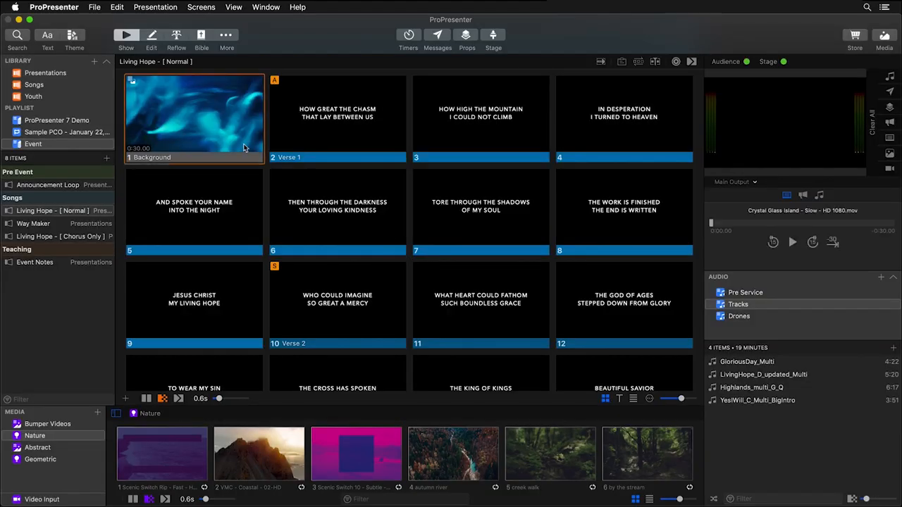
pyautogui.click(332, 145)
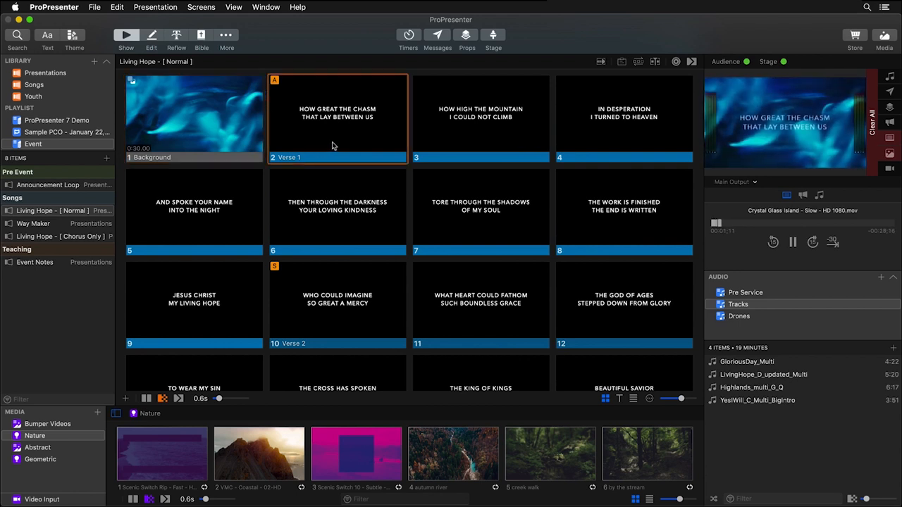
pyautogui.click(234, 209)
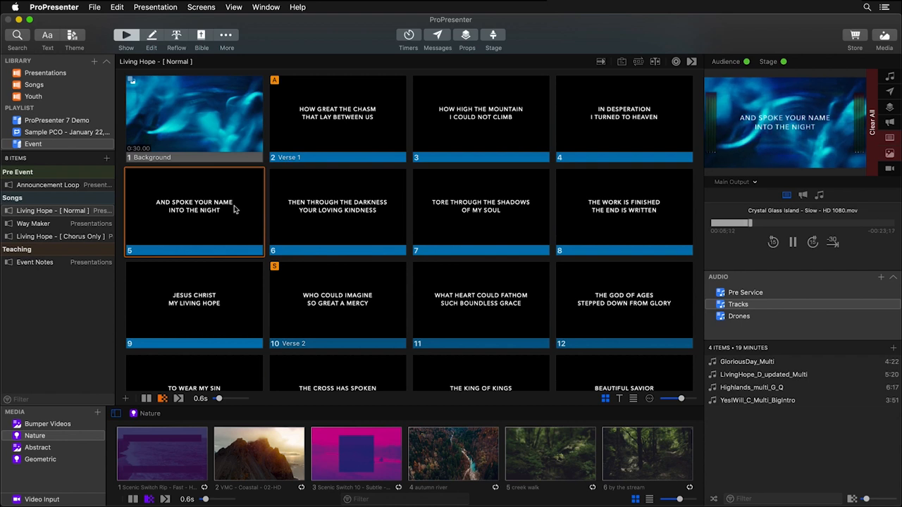
pyautogui.press('space')
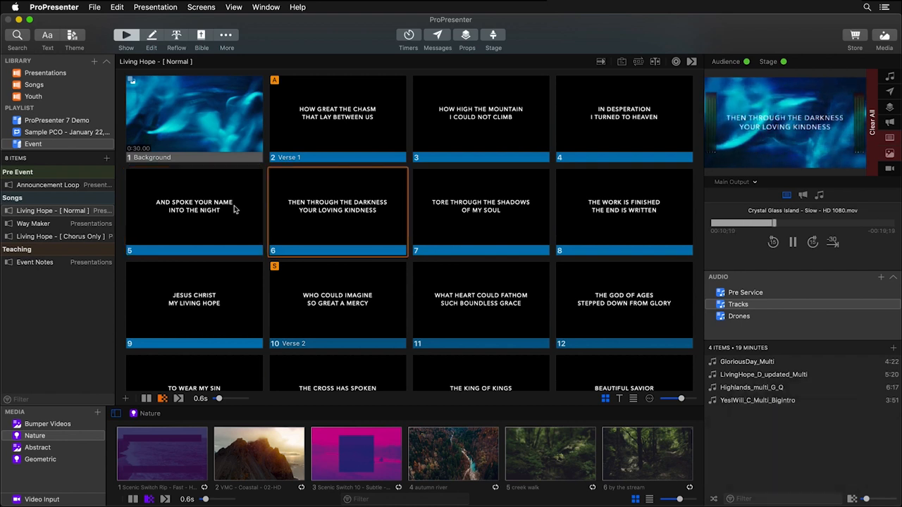
pyautogui.press('Right')
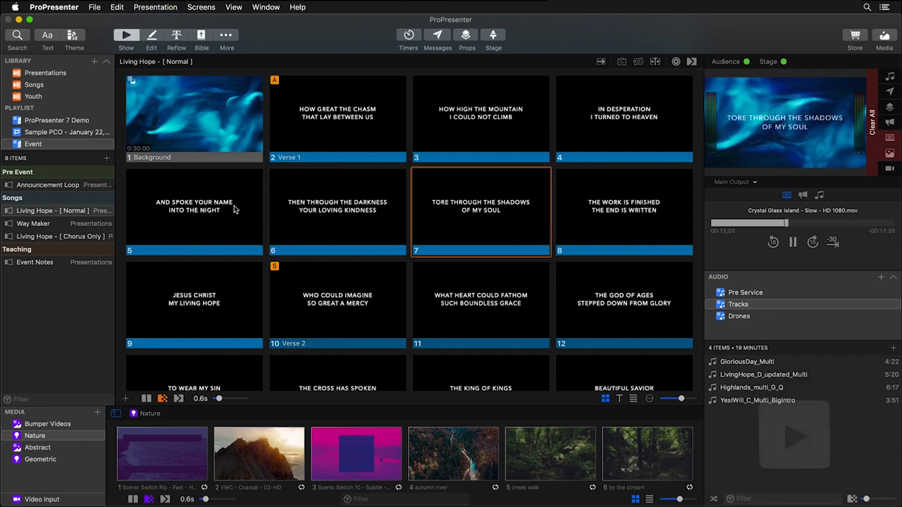
pyautogui.press('Left')
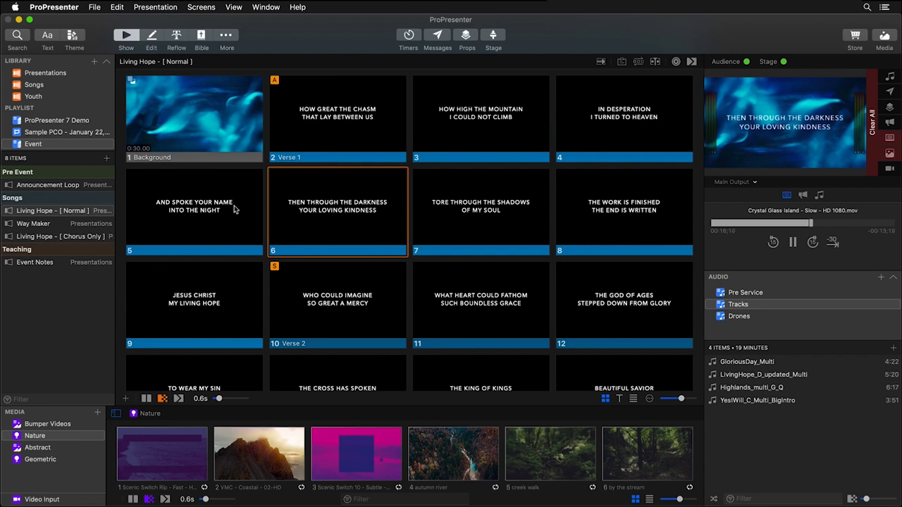
# Present the Way Maker intro slide, and return to Living Hope to present its background slide
pyautogui.press('Down')
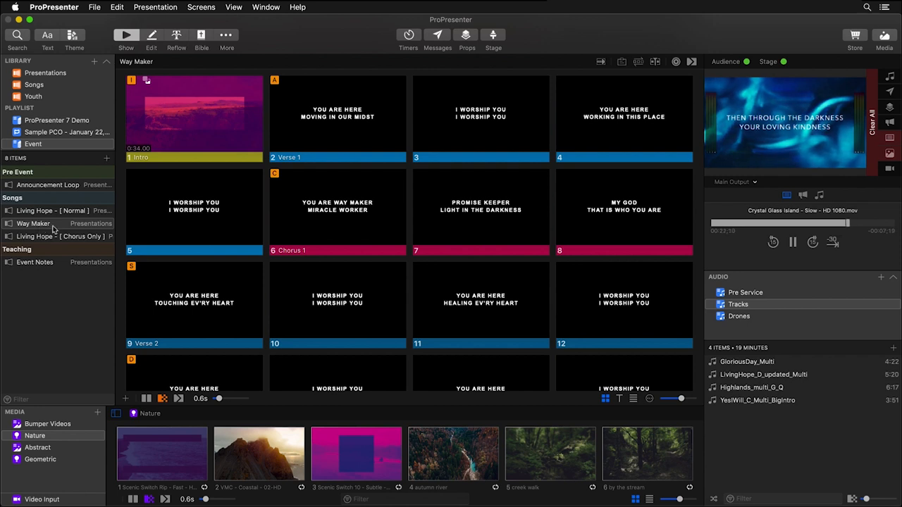
pyautogui.press('Right')
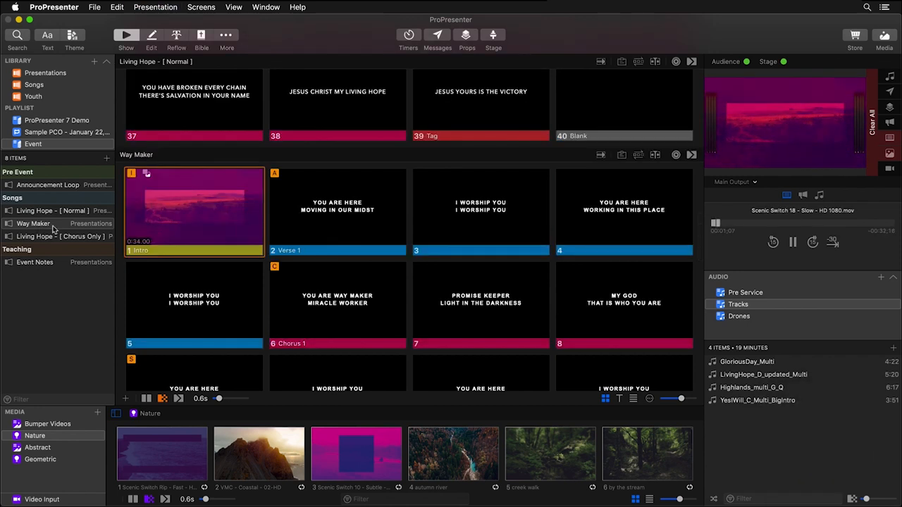
pyautogui.press('Up')
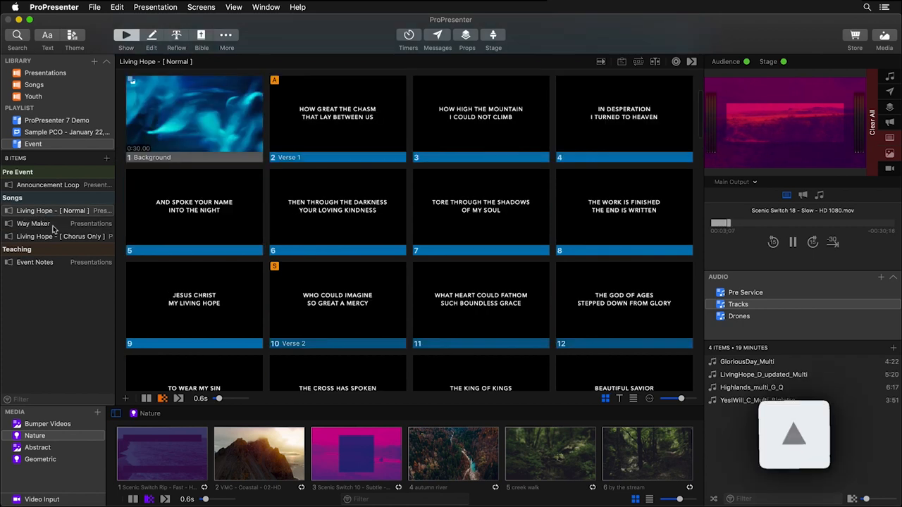
pyautogui.press('Right')
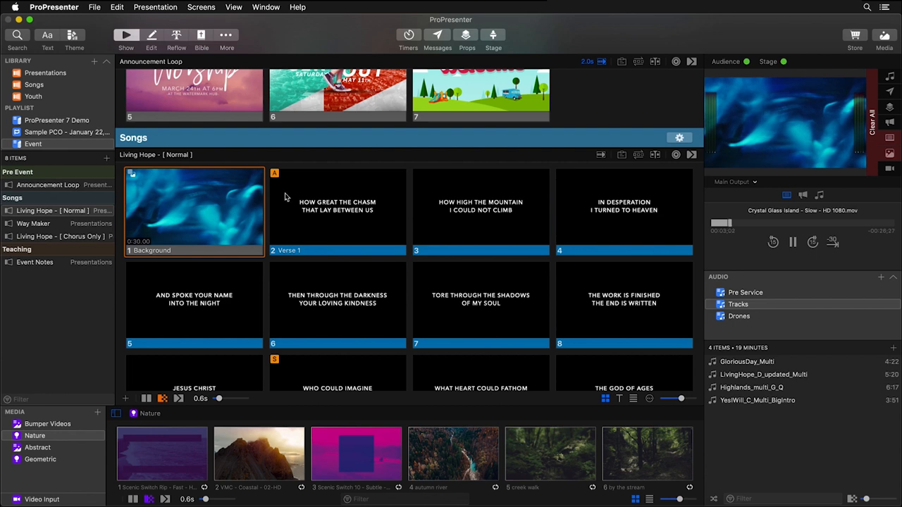
# Jump to Living Hope's Verse 2 and Chorus using their group hot keys, and go to blank slide 22 by number
pyautogui.scroll(-3, 299, 225)
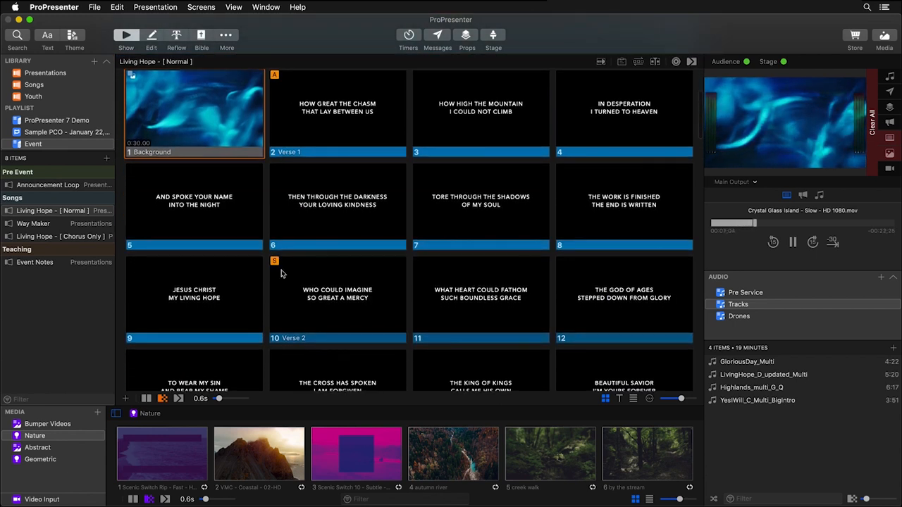
pyautogui.press('s')
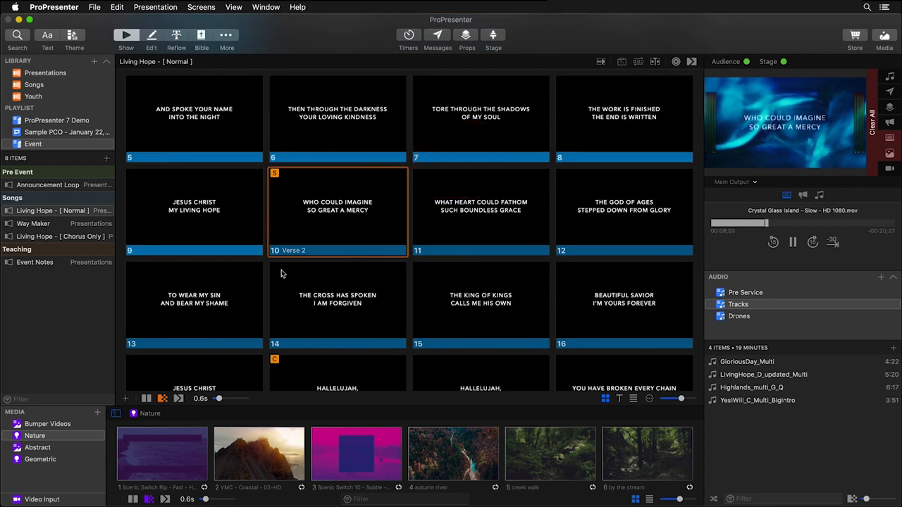
pyautogui.press('c')
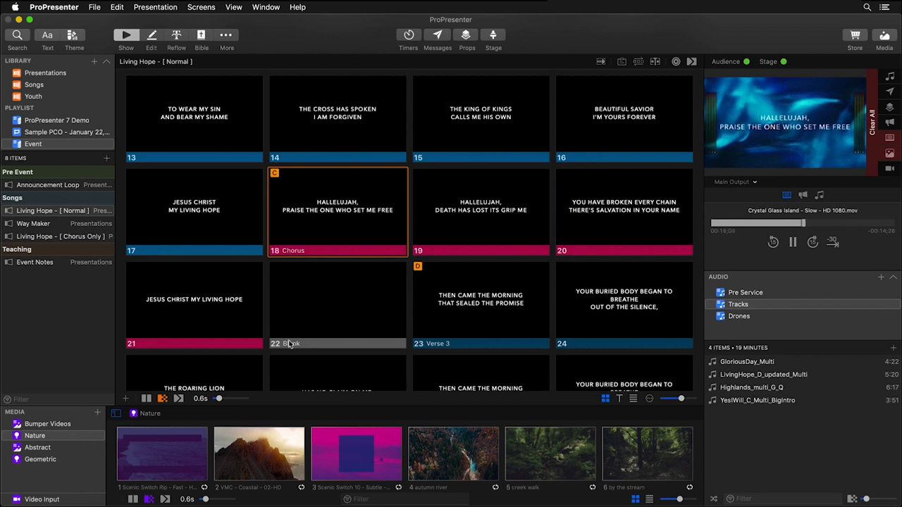
pyautogui.press('2')
pyautogui.press('2')
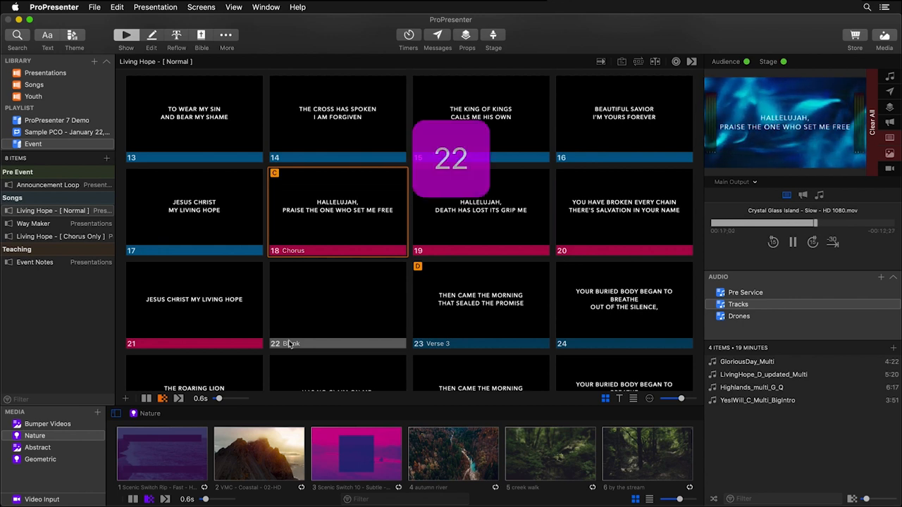
pyautogui.press('Return')
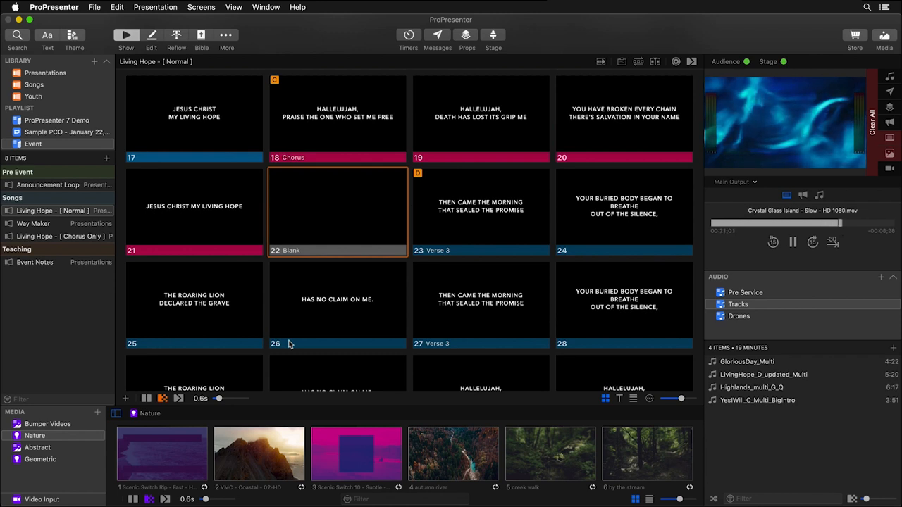
# Present slide 23 of Living Hope and replace the live background with the Scenic Switch 10 - Subtle video from the Nature playlist
pyautogui.click(485, 235)
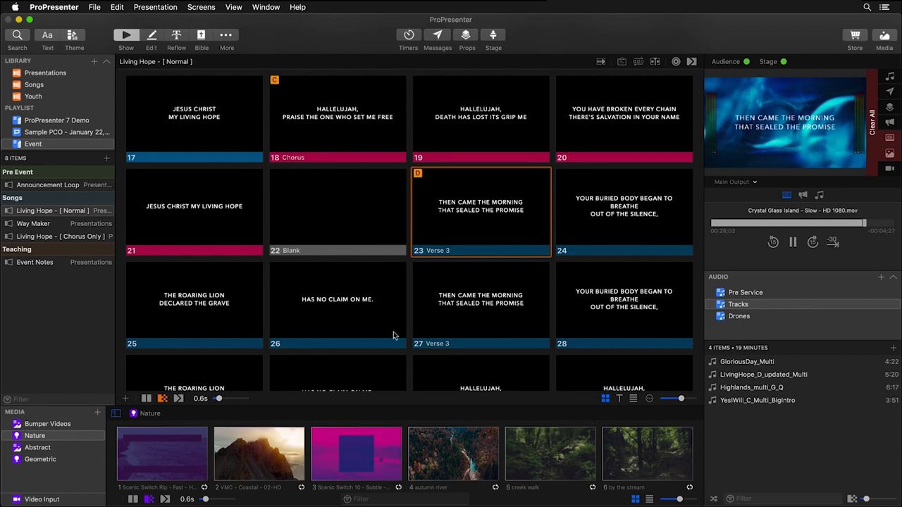
pyautogui.click(361, 460)
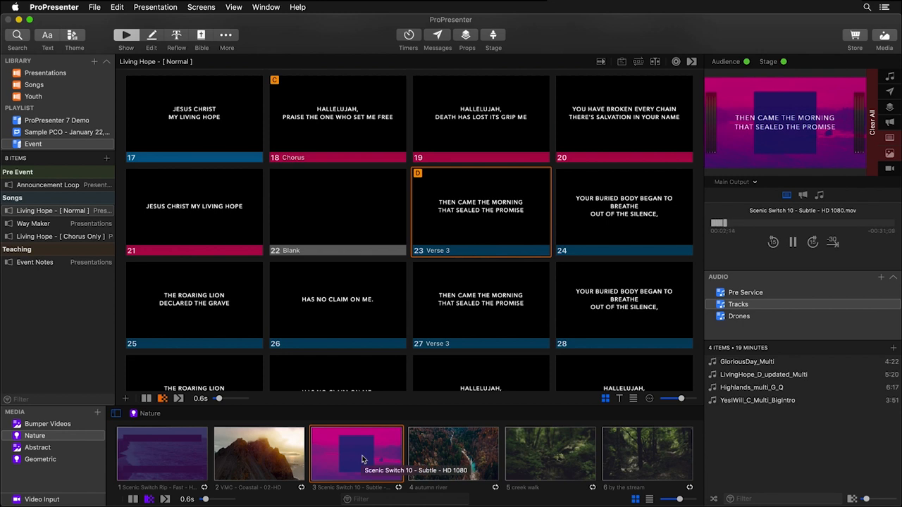
pyautogui.scroll(-3, 532, 290)
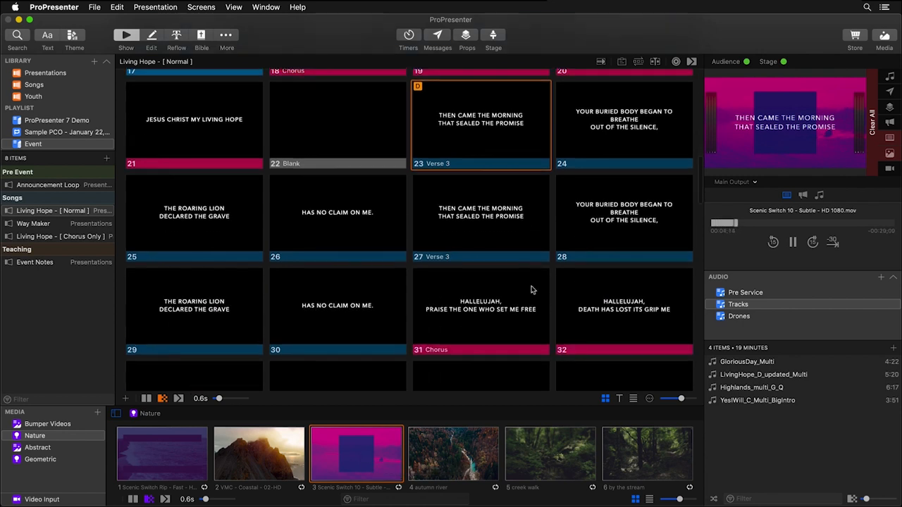
pyautogui.scroll(-1, 532, 290)
pyautogui.click(485, 301)
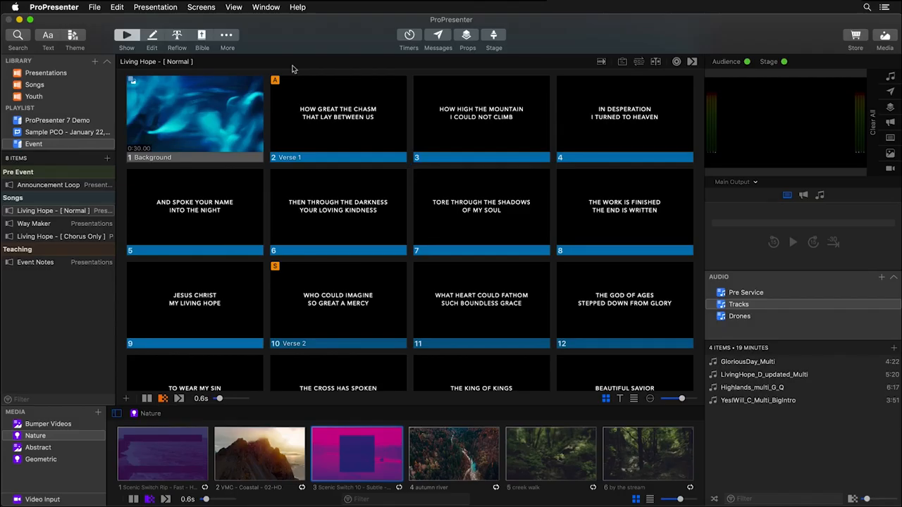
# Edit the layer settings of the live audience look for the Main and Lobby screens and close the Looks editor
pyautogui.click(211, 8)
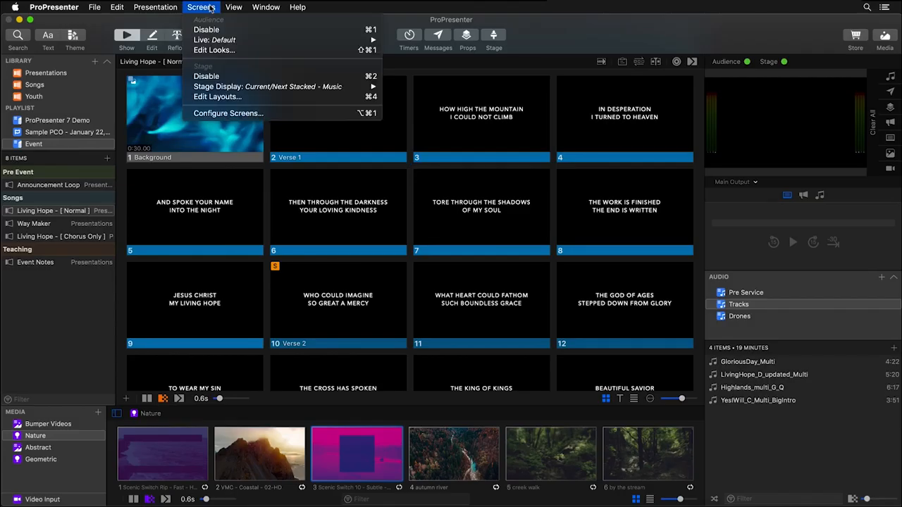
pyautogui.click(214, 50)
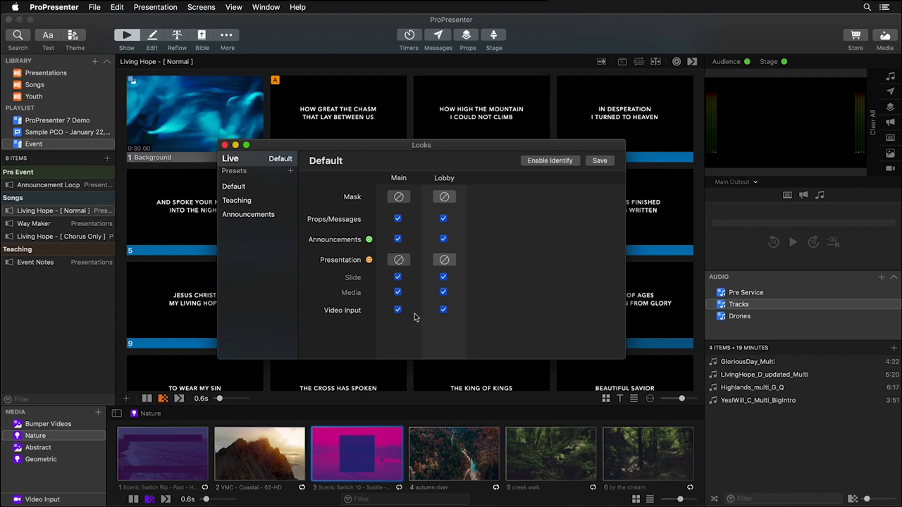
pyautogui.click(399, 219)
pyautogui.click(443, 219)
pyautogui.click(225, 145)
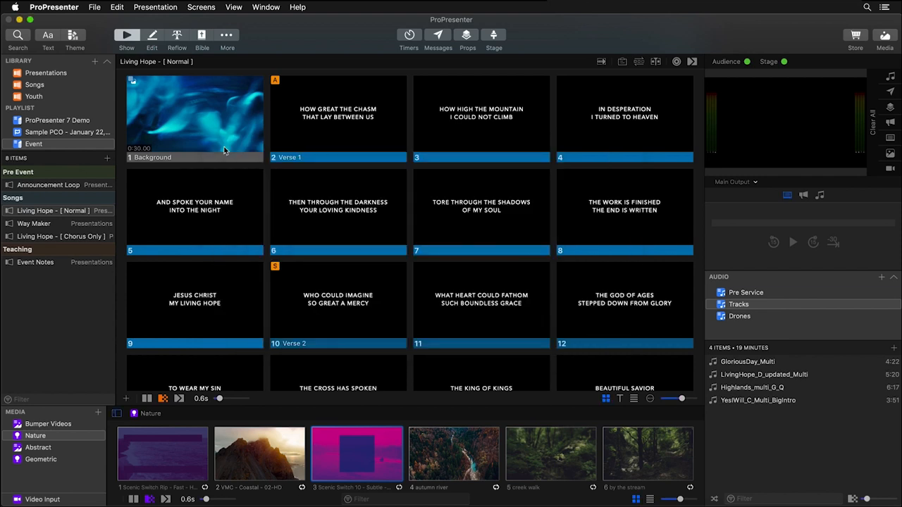
# Set the Announcement Loop presentation's destination to the Announcements layer
pyautogui.click(74, 185)
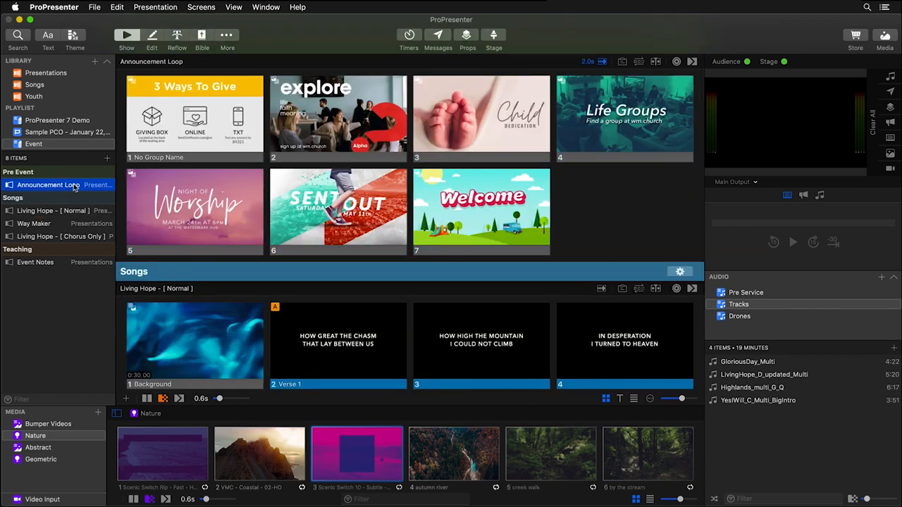
pyautogui.click(677, 63)
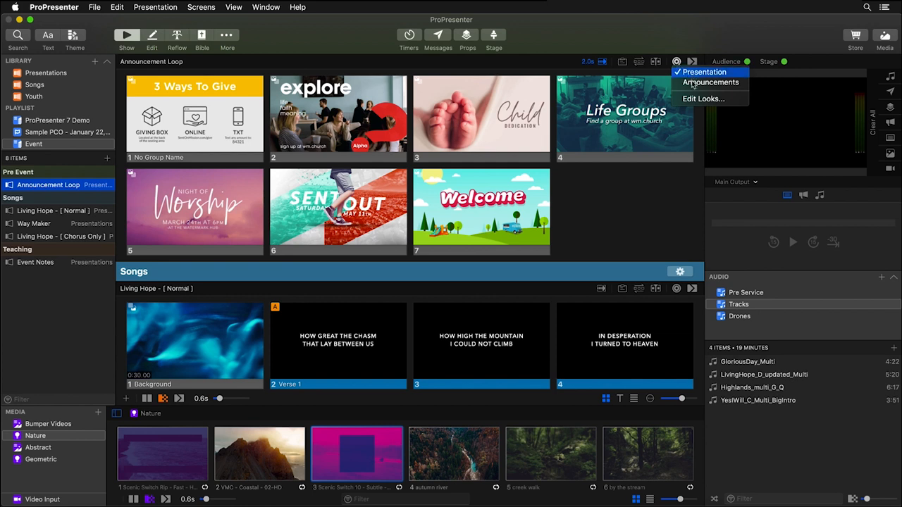
pyautogui.click(692, 83)
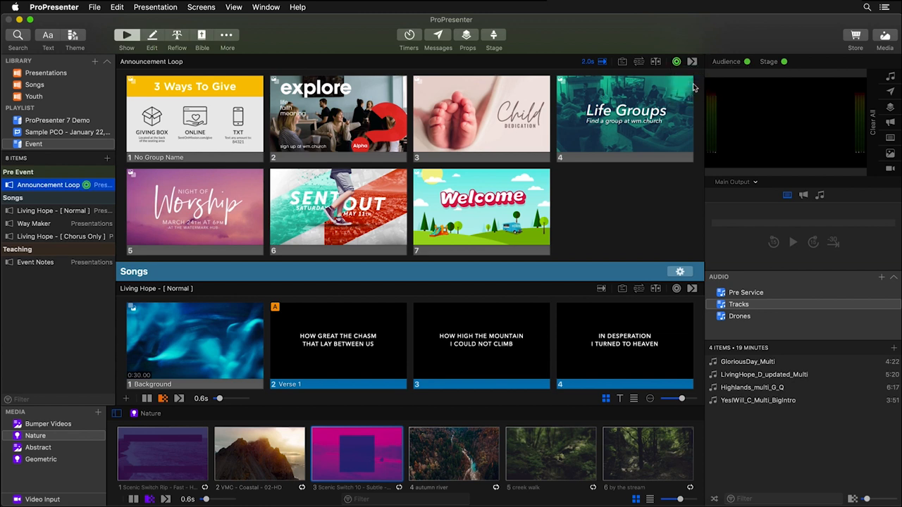
# Present Living Hope's background and Verse 1 slides, and start the Announcement Loop from its first slide
pyautogui.click(232, 323)
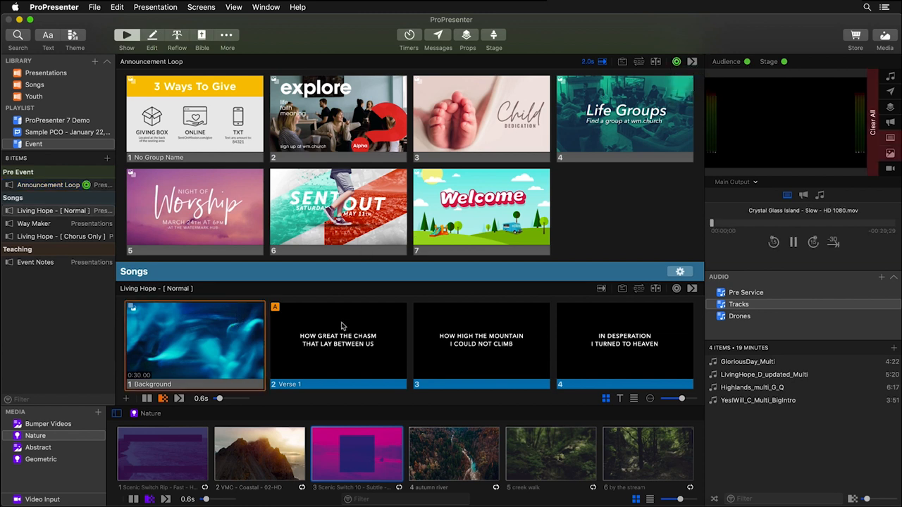
pyautogui.click(337, 340)
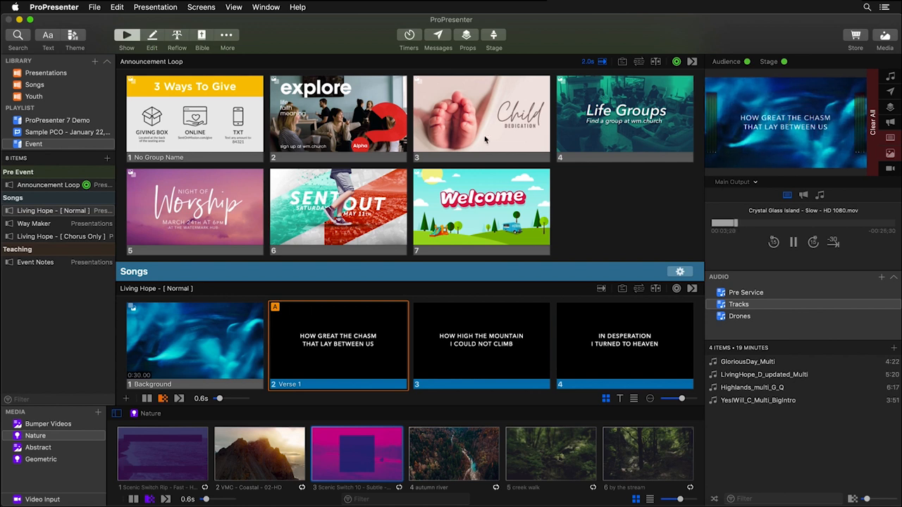
pyautogui.click(216, 127)
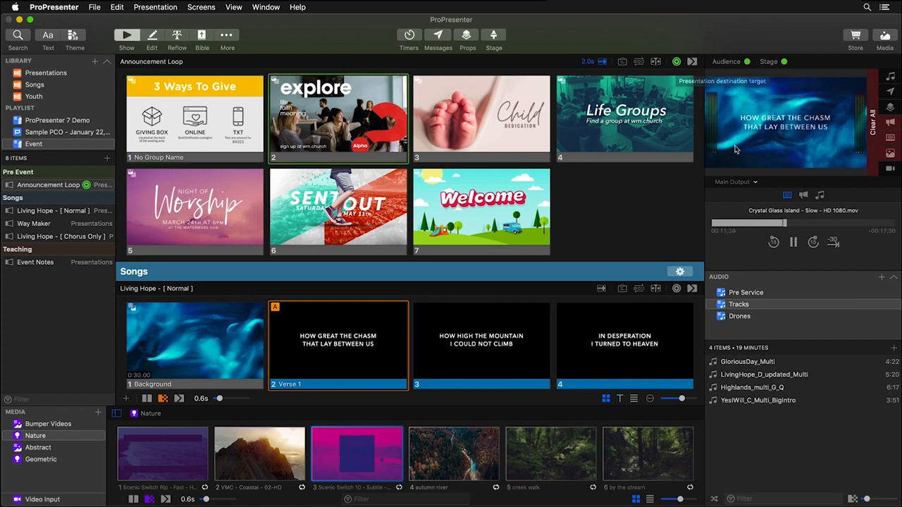
# Switch the output preview to the Lobby screen and clear the announcements layer
pyautogui.click(745, 183)
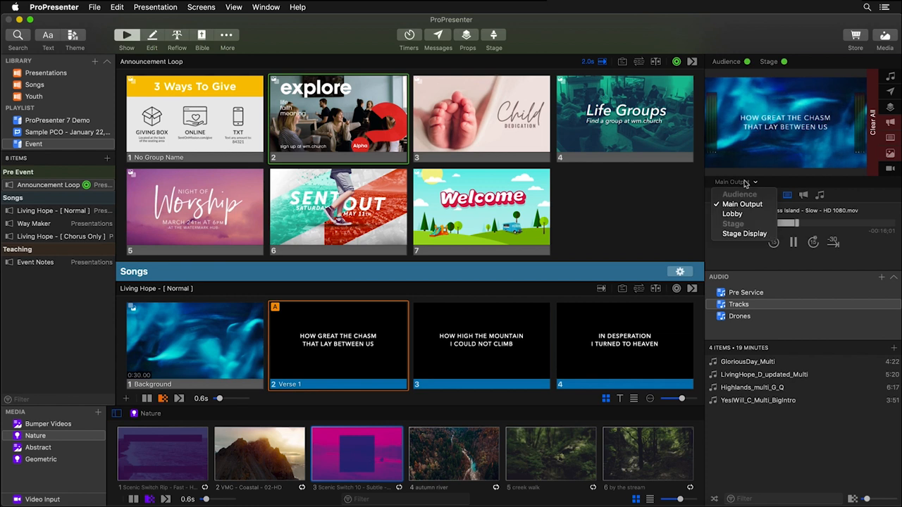
pyautogui.click(743, 215)
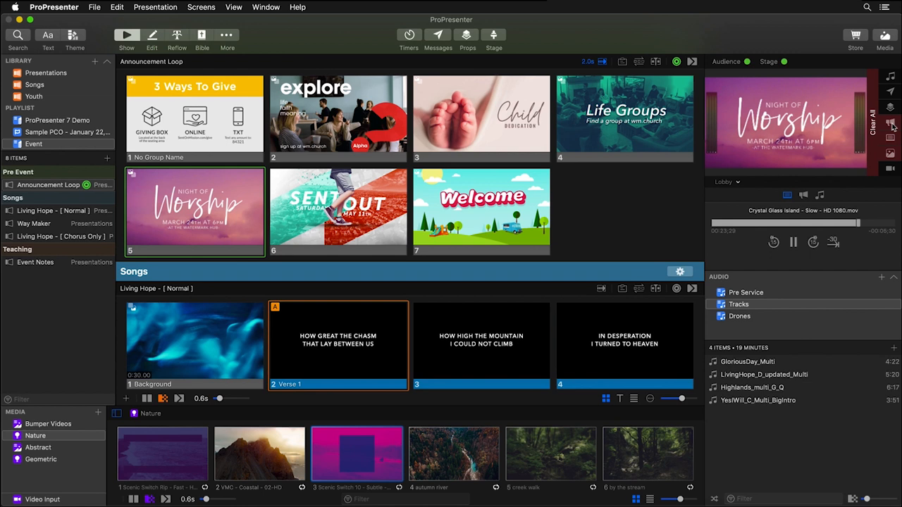
pyautogui.click(892, 125)
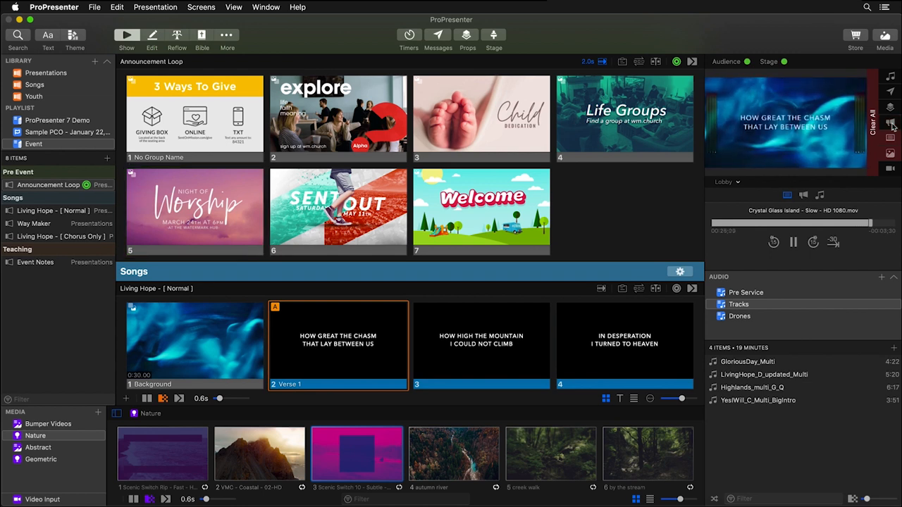